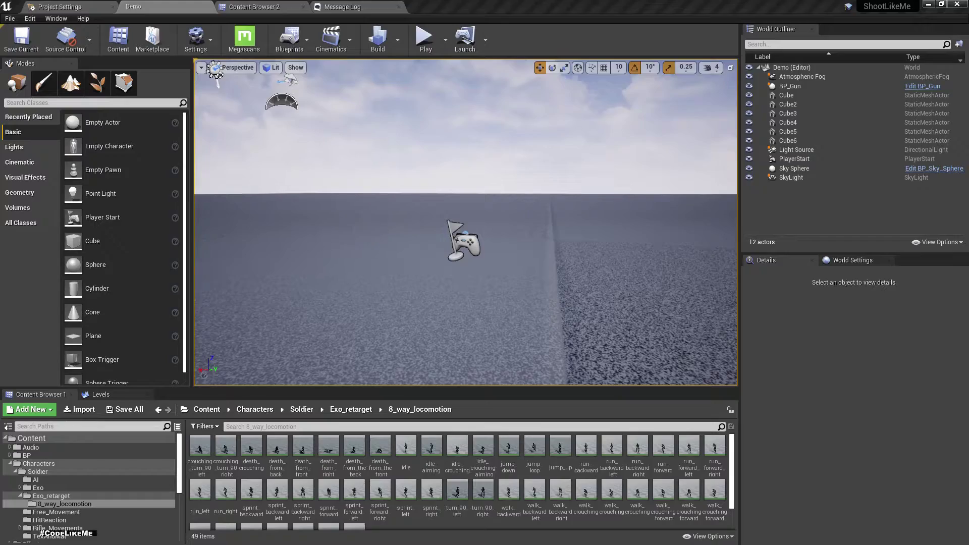
# Play-test the Demo level full screen, moving the soldier forward, sideways and backward at different speeds to examine the locomotion animations
pyautogui.press('F11')
pyautogui.hotkey('alt', 'p')
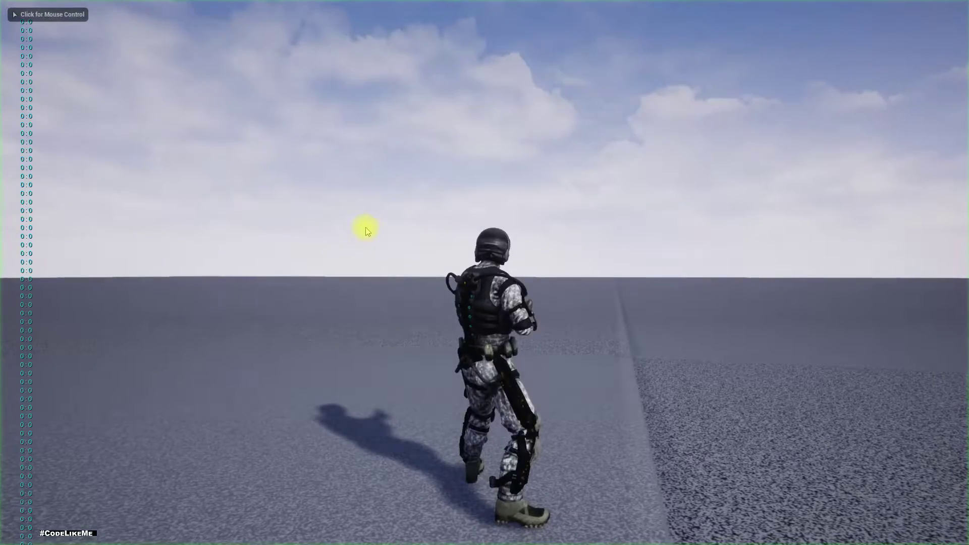
pyautogui.press('w')
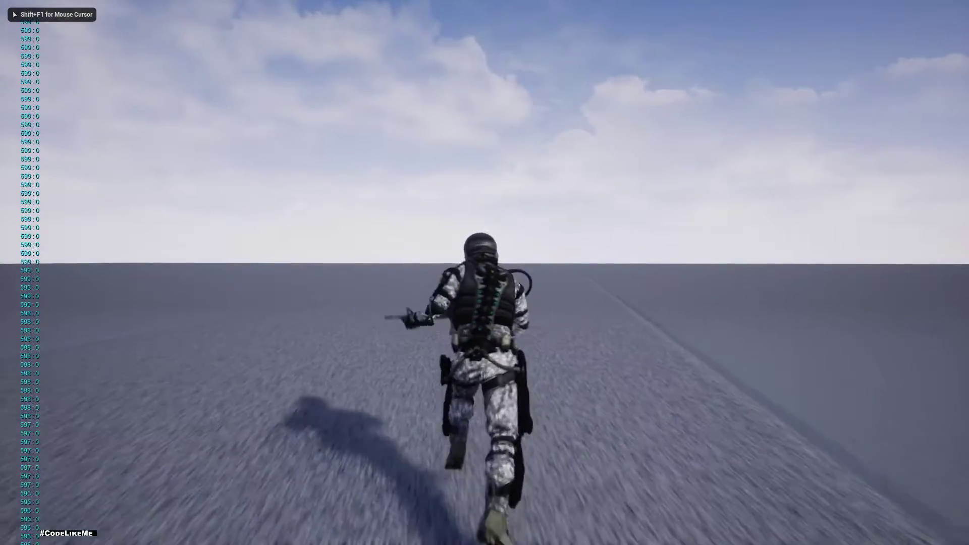
pyautogui.press('d')
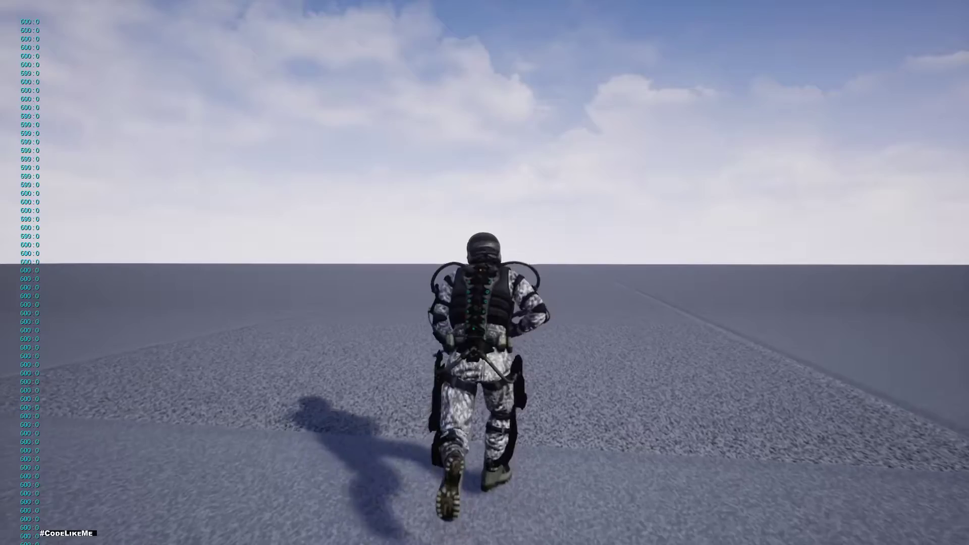
pyautogui.press('shift')
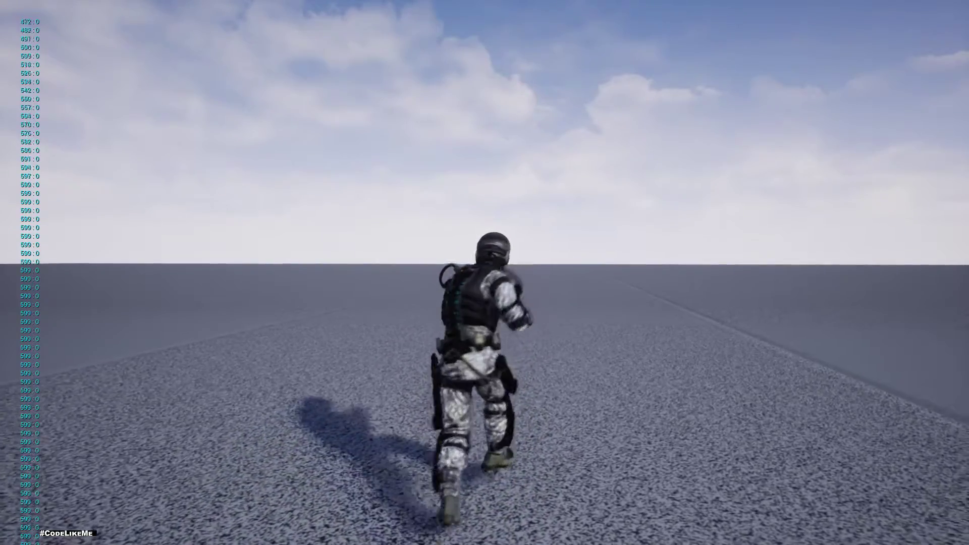
pyautogui.press('d')
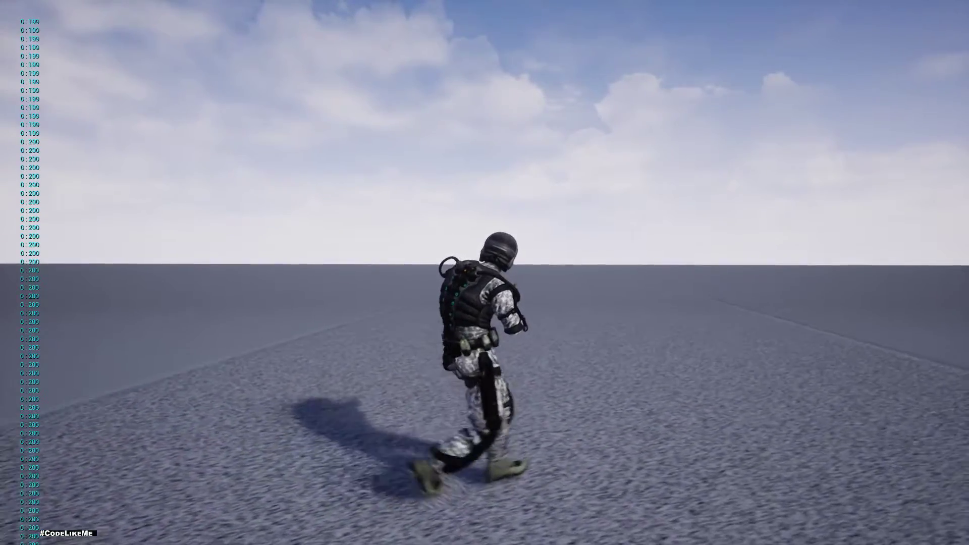
pyautogui.press('s')
pyautogui.press('a')
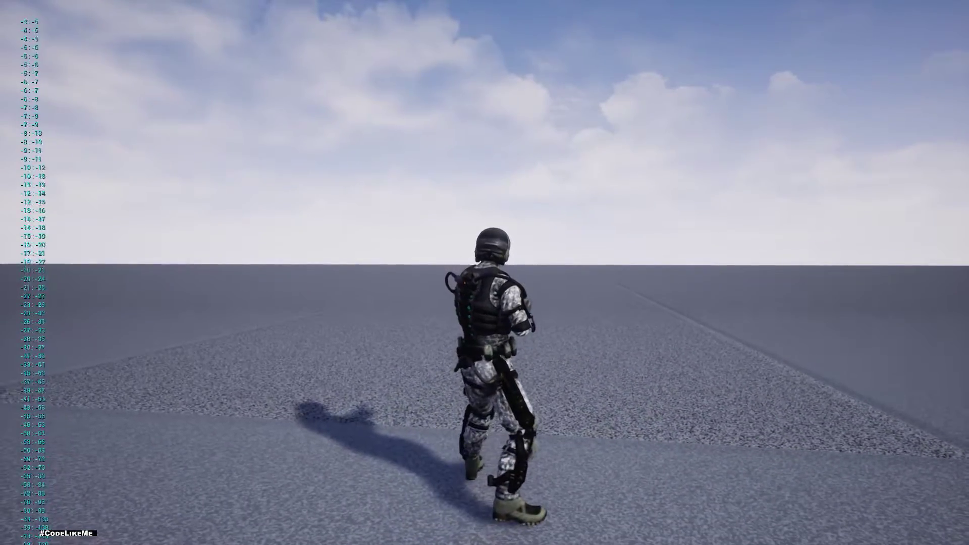
pyautogui.press('Escape')
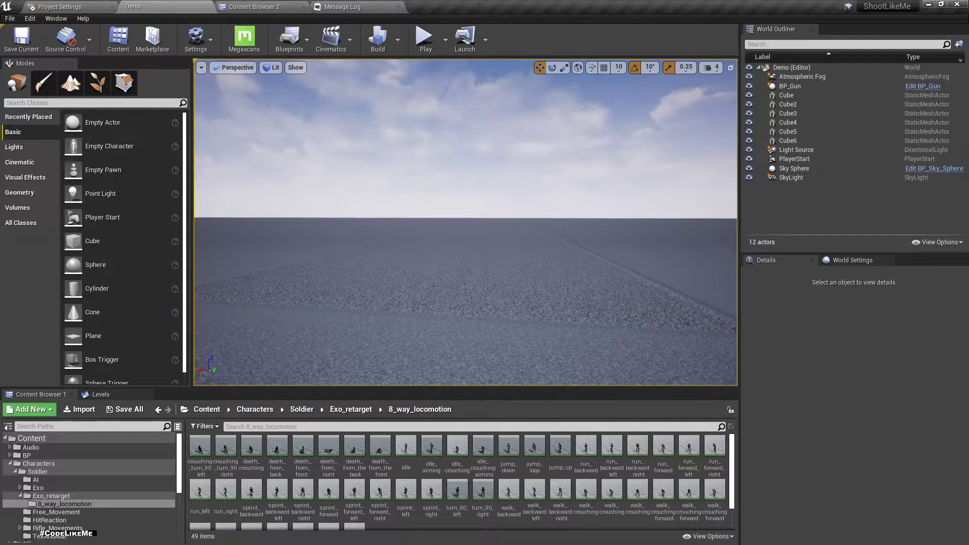
# Switch to Blender to check the Mixamo Rootbaker batch conversion settings and return to Unreal Editor
pyautogui.hotkey('alt', 'Tab')
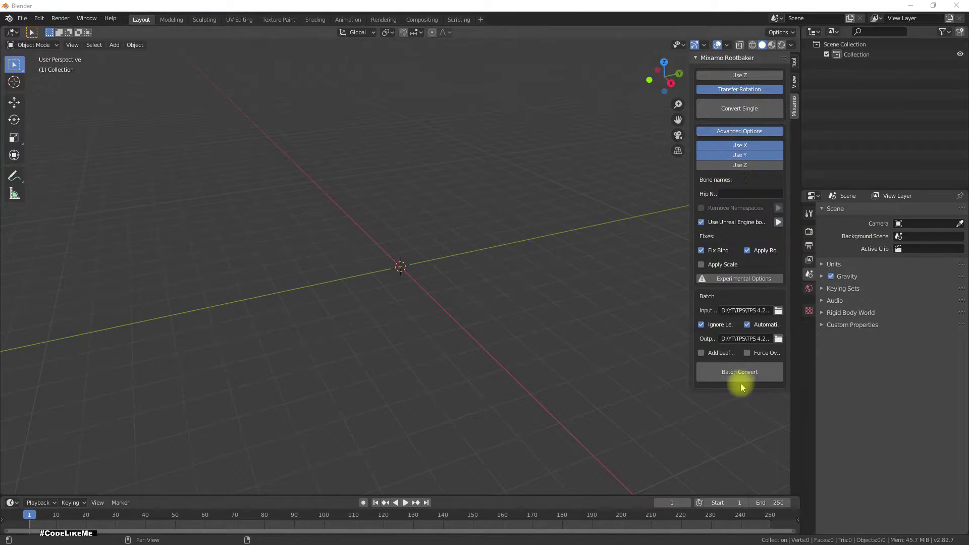
pyautogui.hotkey('alt', 'Tab')
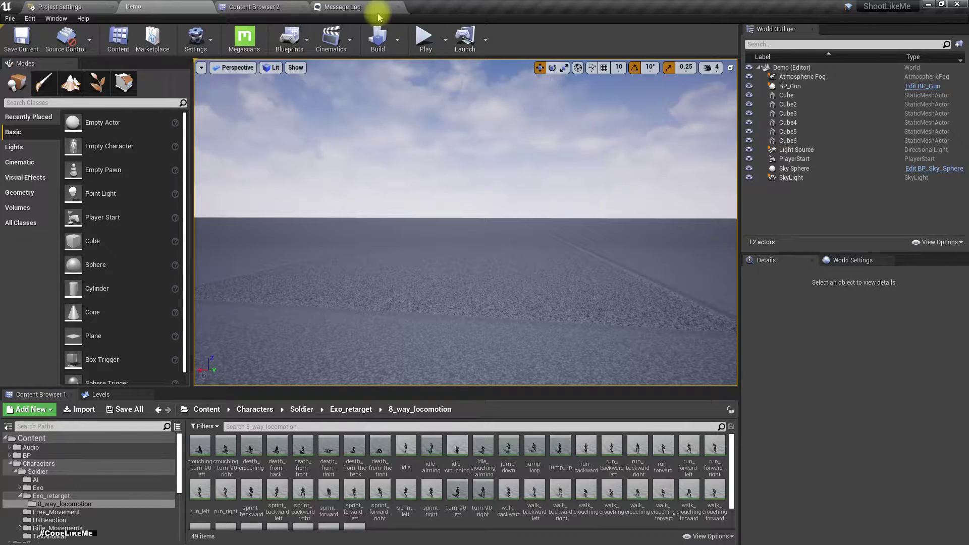
# Reimport all animation sequences in the 8_way_locomotion folder from their source files
pyautogui.click(265, 4)
pyautogui.click(321, 76)
pyautogui.hotkey('ctrl', 'a')
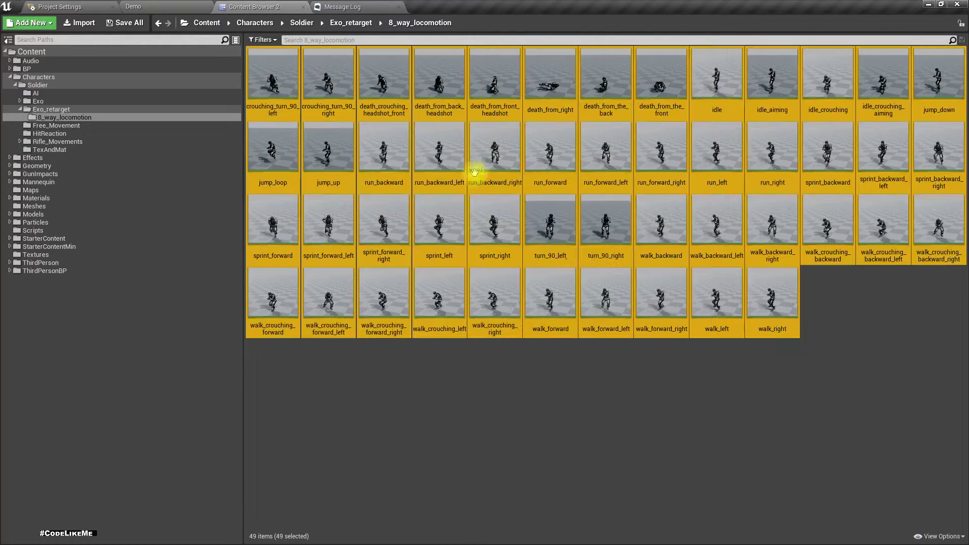
pyautogui.rightClick(337, 82)
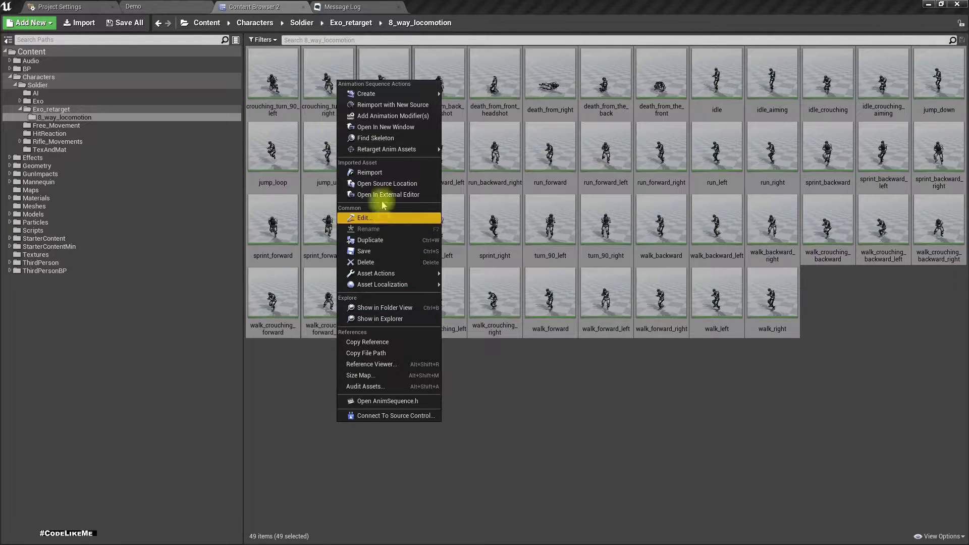
pyautogui.click(377, 174)
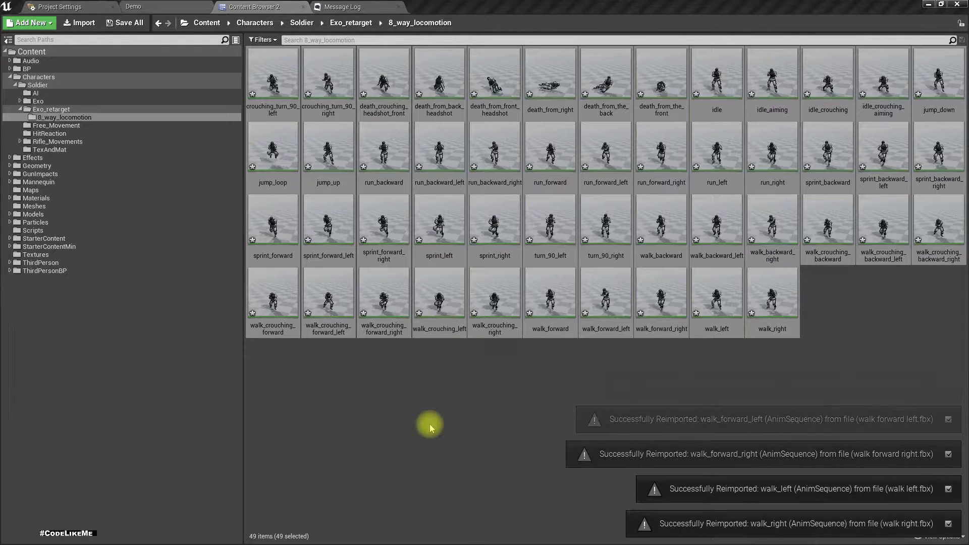
pyautogui.click(429, 424)
# Open all animations in the 8_way_locomotion folder for bulk editing in the Property Matrix
pyautogui.click(277, 77)
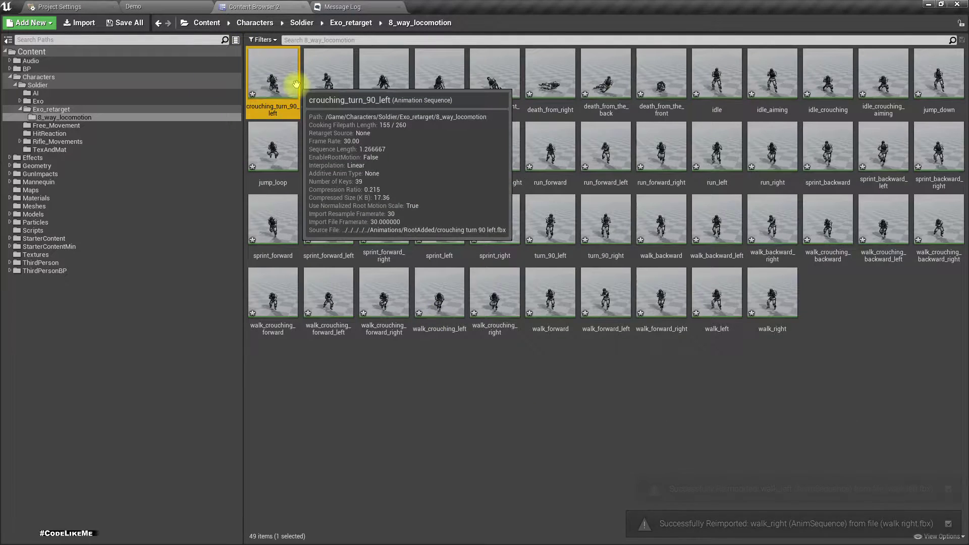
pyautogui.hotkey('ctrl', 'a')
pyautogui.rightClick(290, 76)
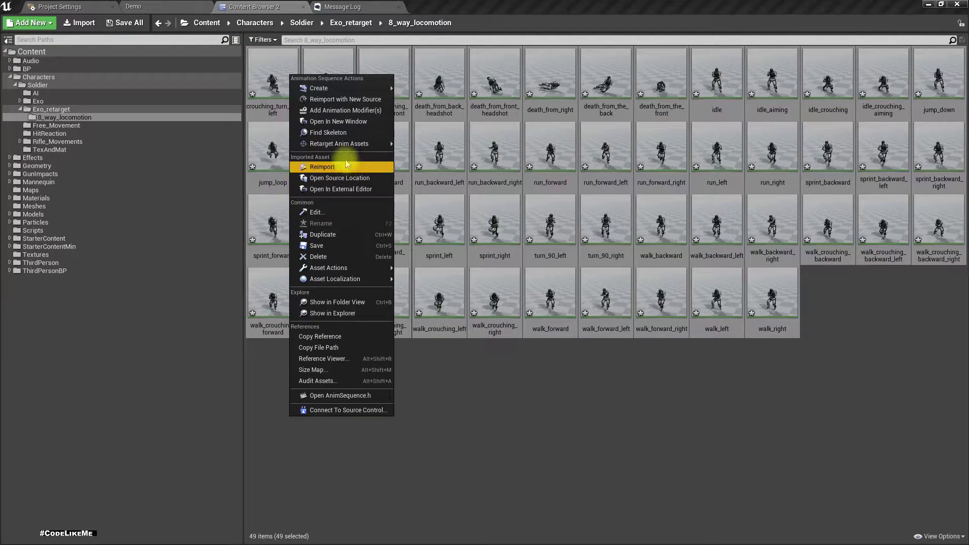
pyautogui.moveTo(363, 268)
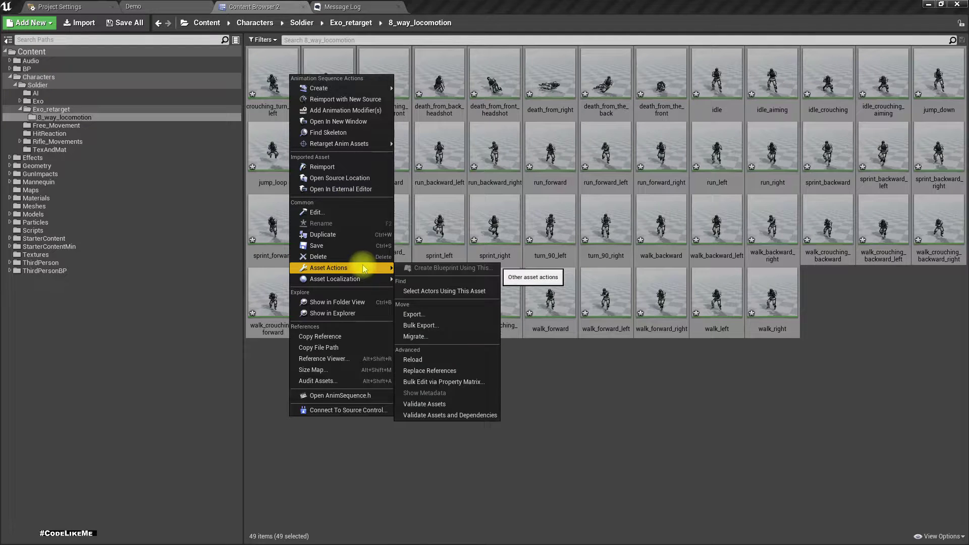
pyautogui.click(481, 382)
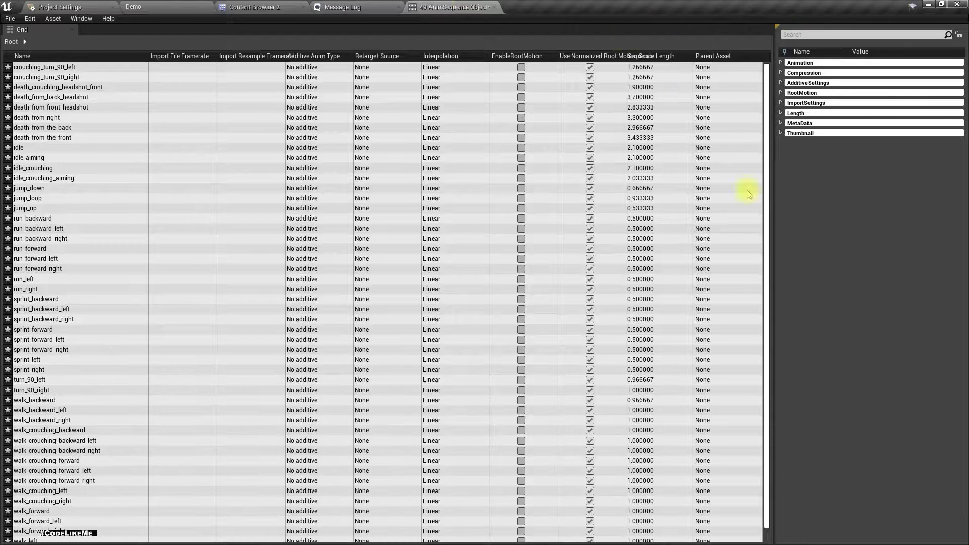
# Enable root motion and turn off Force Root Lock for all listed animation sequences, and save them
pyautogui.click(802, 93)
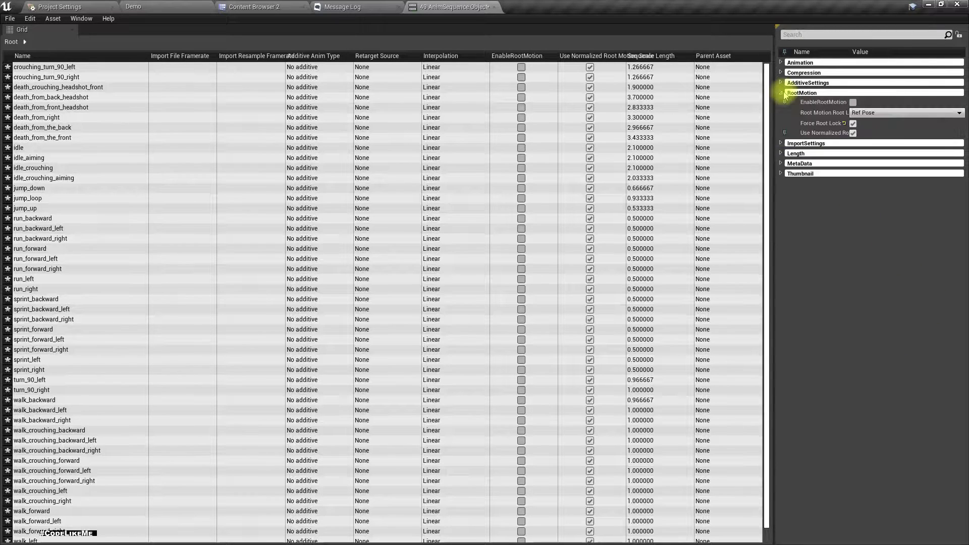
pyautogui.click(853, 124)
pyautogui.click(854, 103)
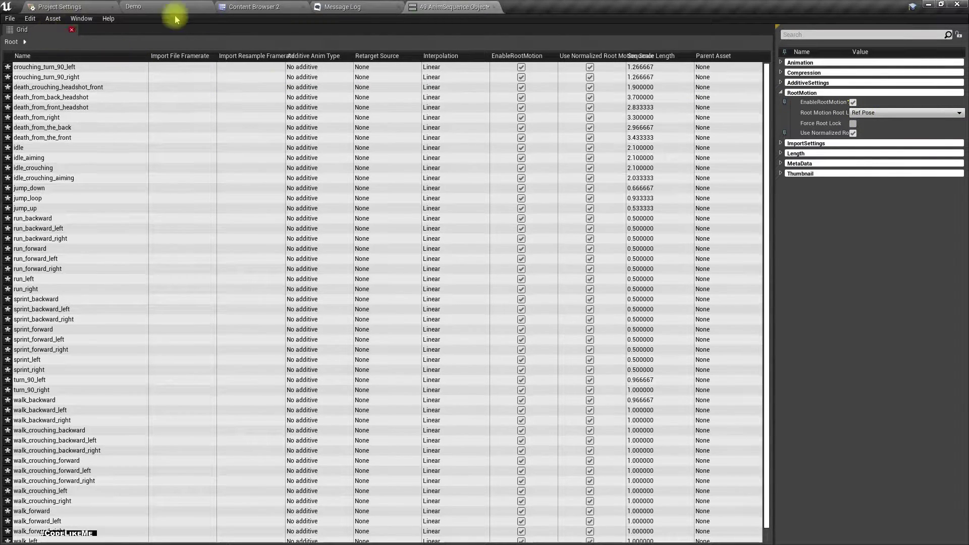
pyautogui.hotkey('ctrl', 's')
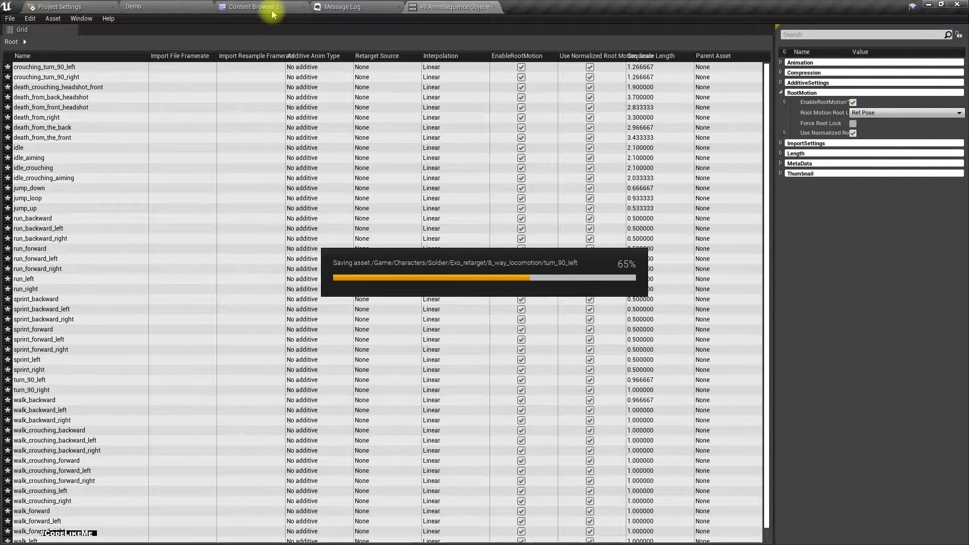
# Play-test the Demo level full screen again, moving the soldier forward to check movement with root motion enabled
pyautogui.click(192, 6)
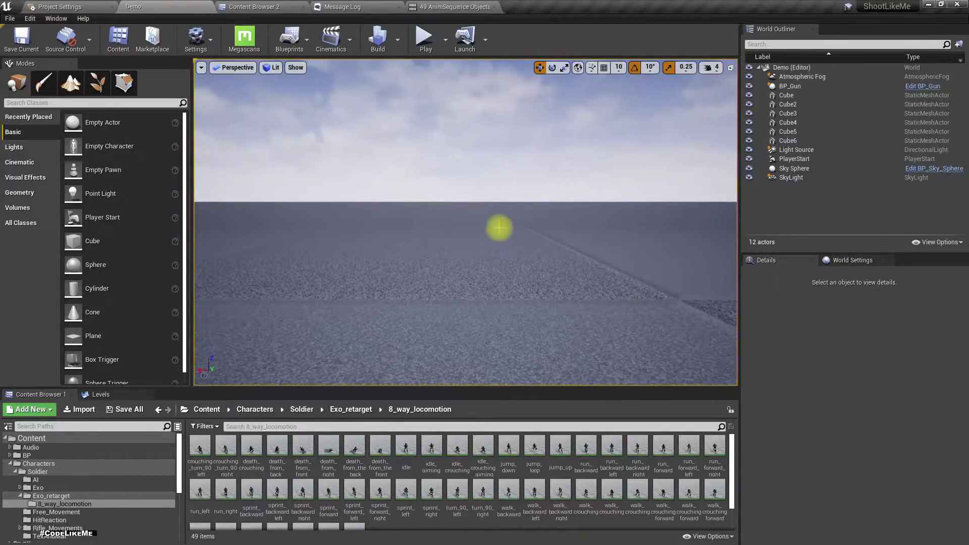
pyautogui.press('F11')
pyautogui.hotkey('alt', 'p')
pyautogui.click(498, 227)
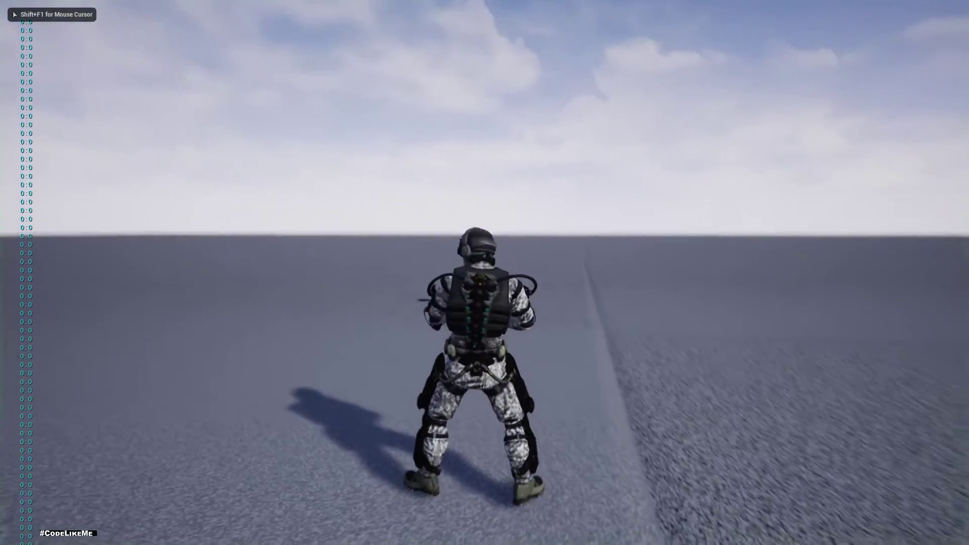
pyautogui.press('w')
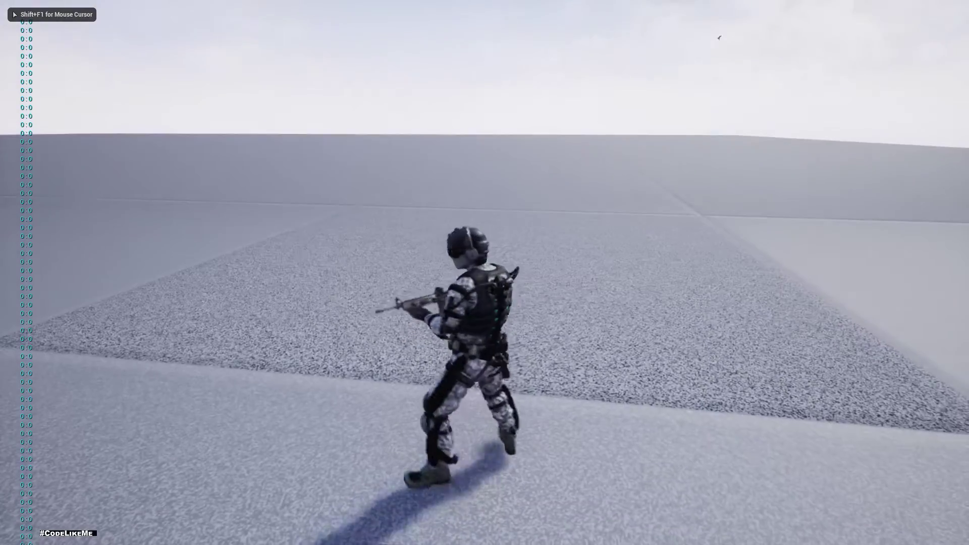
pyautogui.press('w')
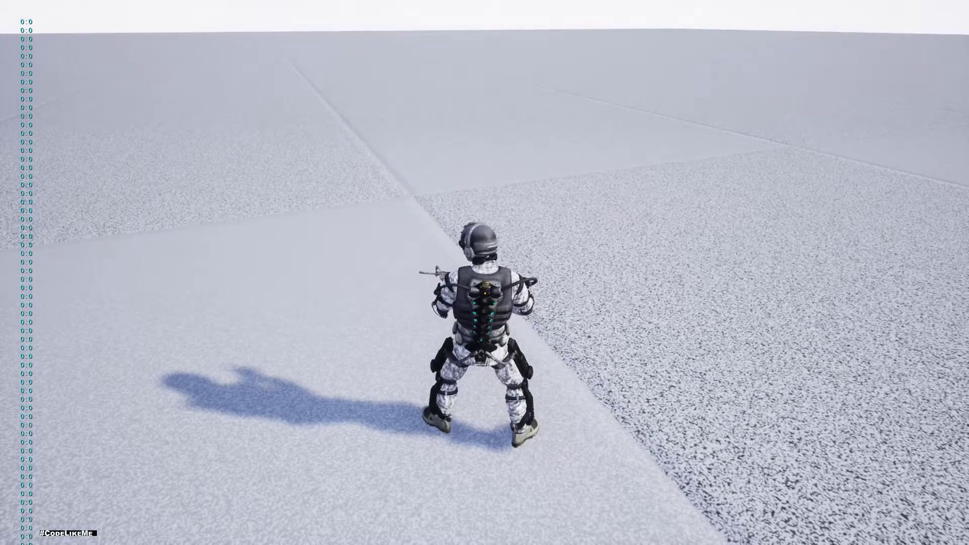
pyautogui.press('Escape')
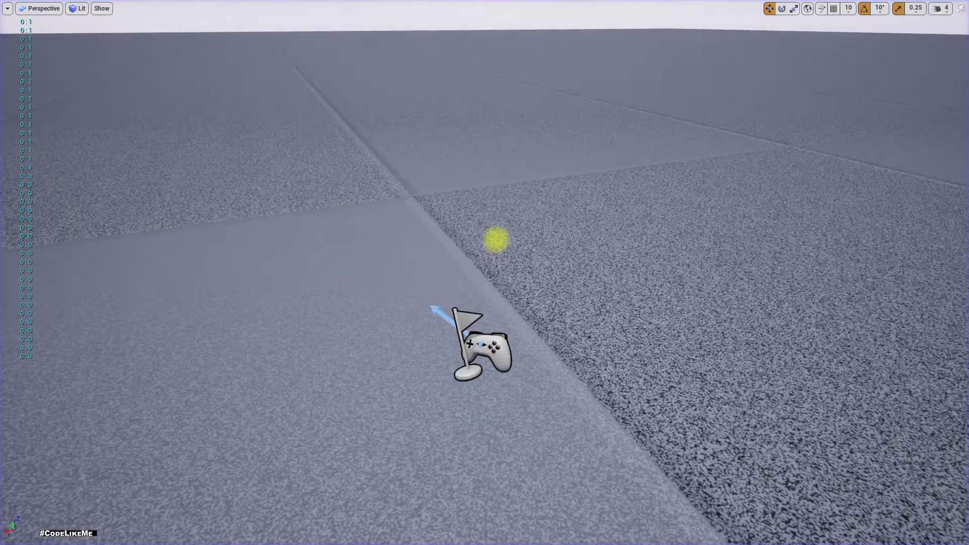
pyautogui.moveTo(490, 256); pyautogui.dragTo(493, 258, button='right')
pyautogui.press('F11')
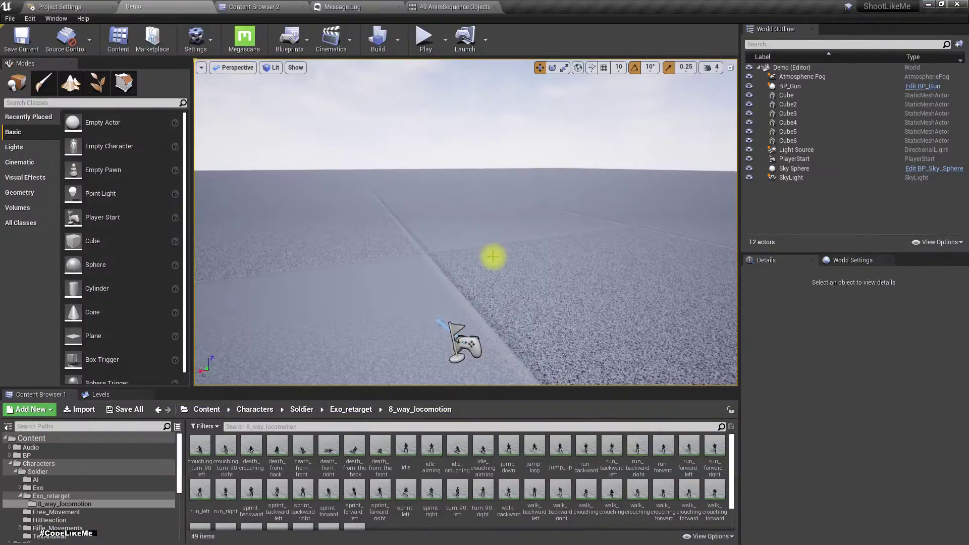
# Open the Ch_Player blueprint from the level's default pawn class and inspect its Basic Input graph
pyautogui.click(852, 260)
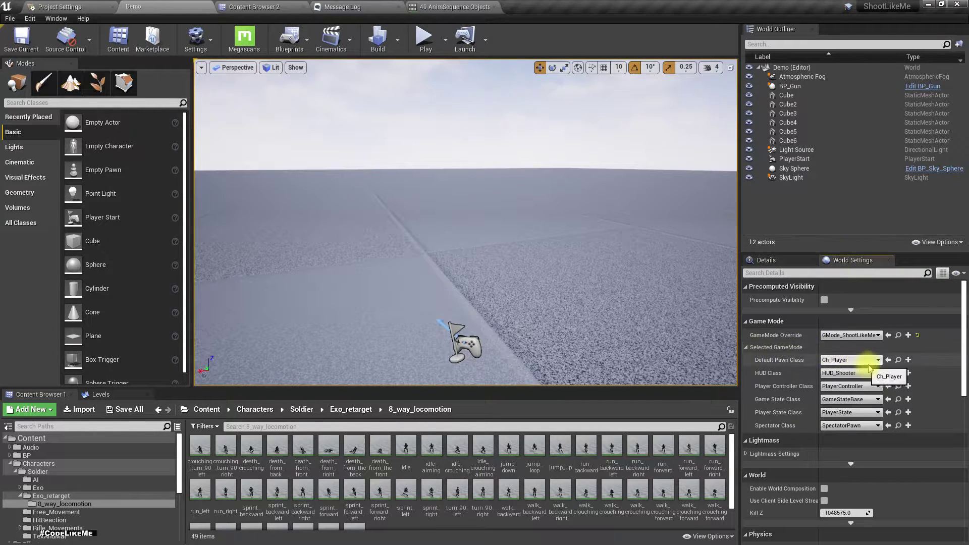
pyautogui.click(898, 360)
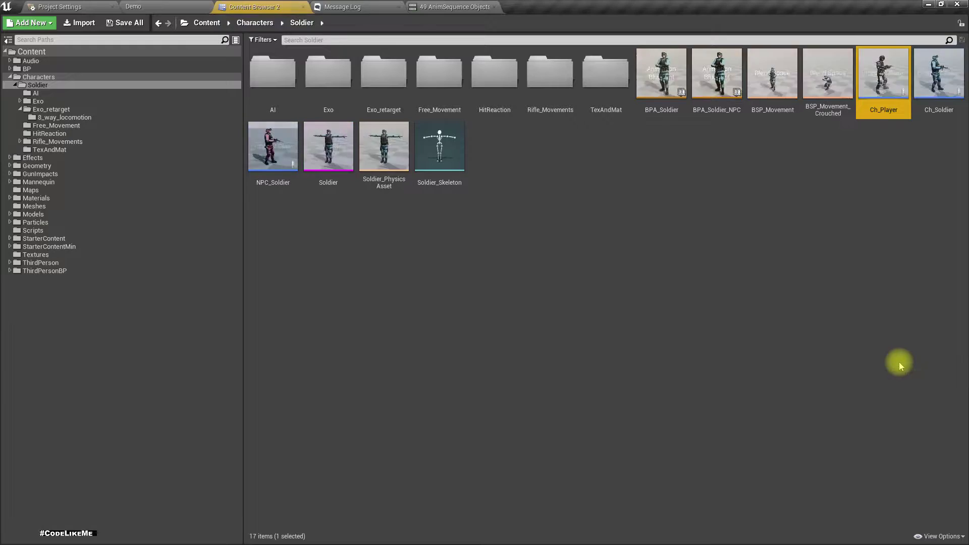
pyautogui.doubleClick(881, 68)
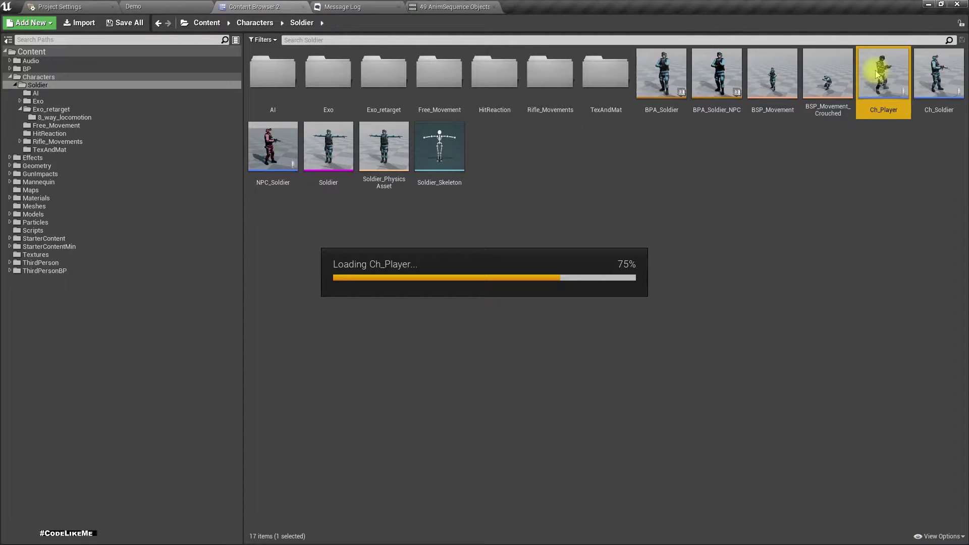
pyautogui.moveTo(443, 260); pyautogui.dragTo(404, 217, button='right')
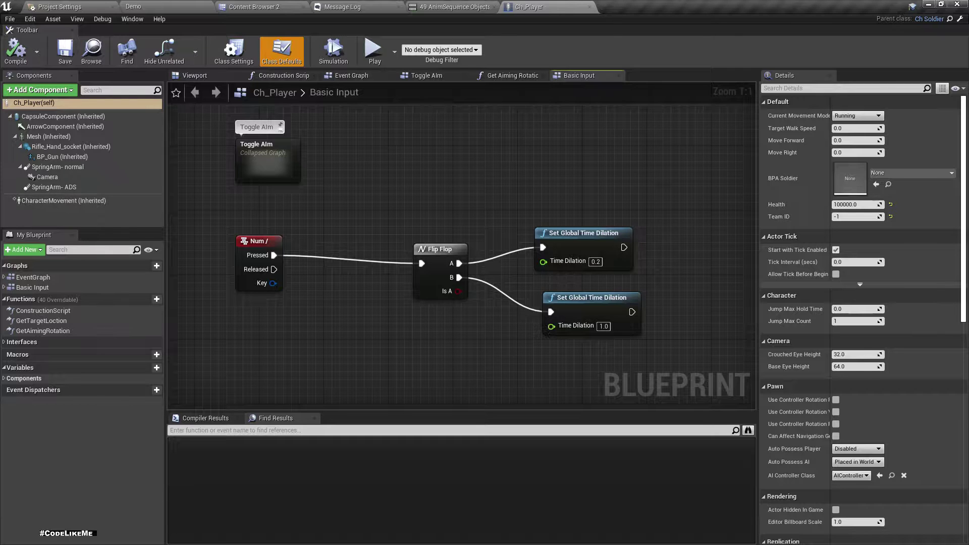
pyautogui.moveTo(324, 317); pyautogui.dragTo(305, 261, button='right')
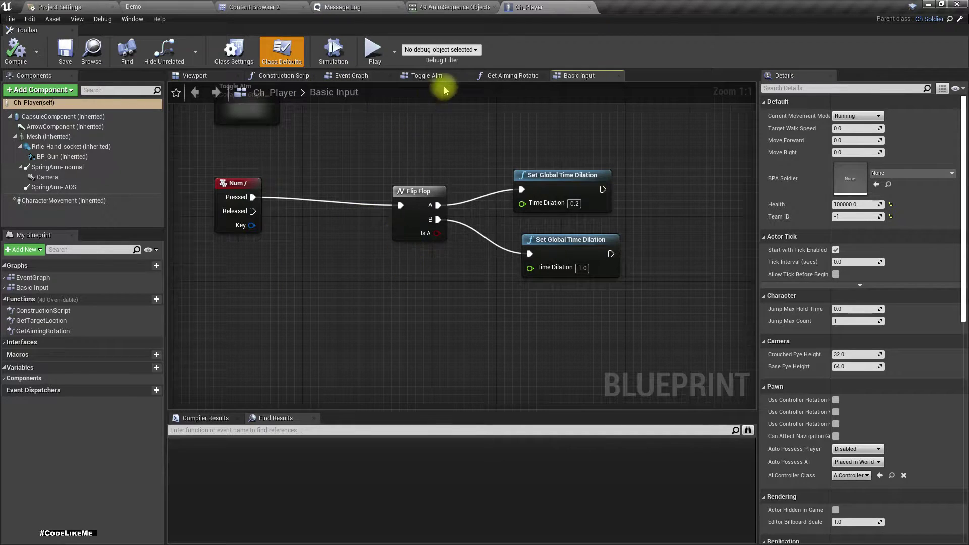
pyautogui.click(39, 287)
pyautogui.scroll(-2, 353, 340)
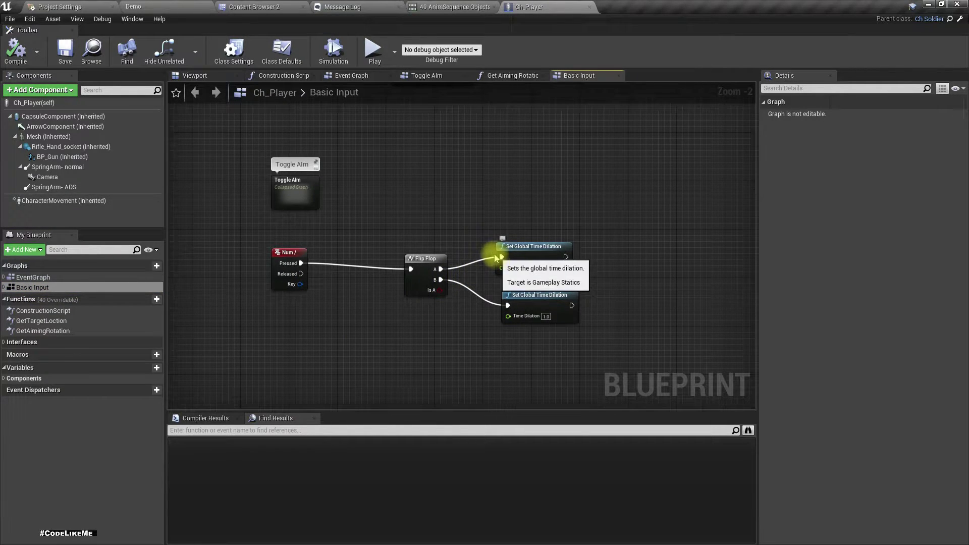
# Open the parent class Ch_Soldier and go to the Movement section with the MoveForward and MoveRight inputs in its Basic Input graph
pyautogui.click(959, 20)
pyautogui.scroll(-5, 409, 345)
pyautogui.click(338, 91)
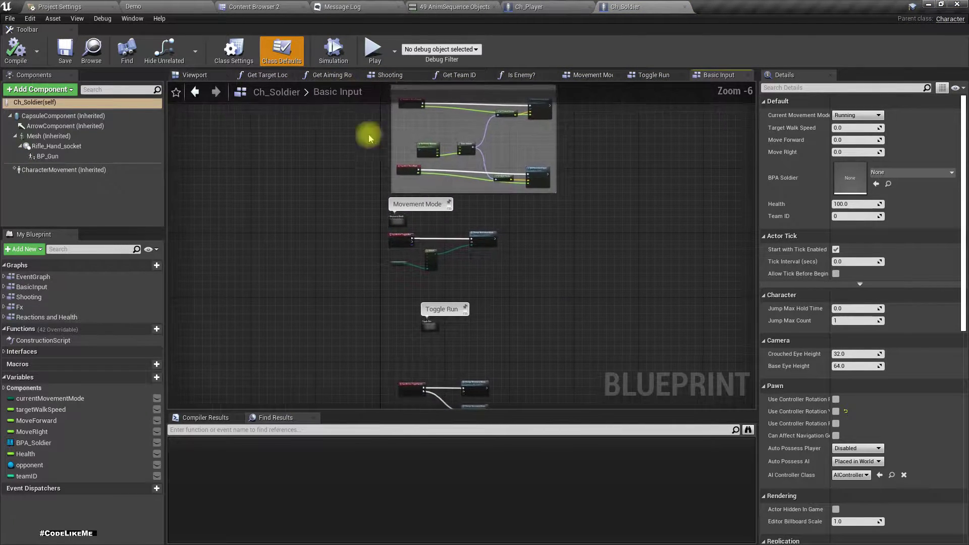
pyautogui.scroll(3, 424, 242)
pyautogui.scroll(1, 423, 242)
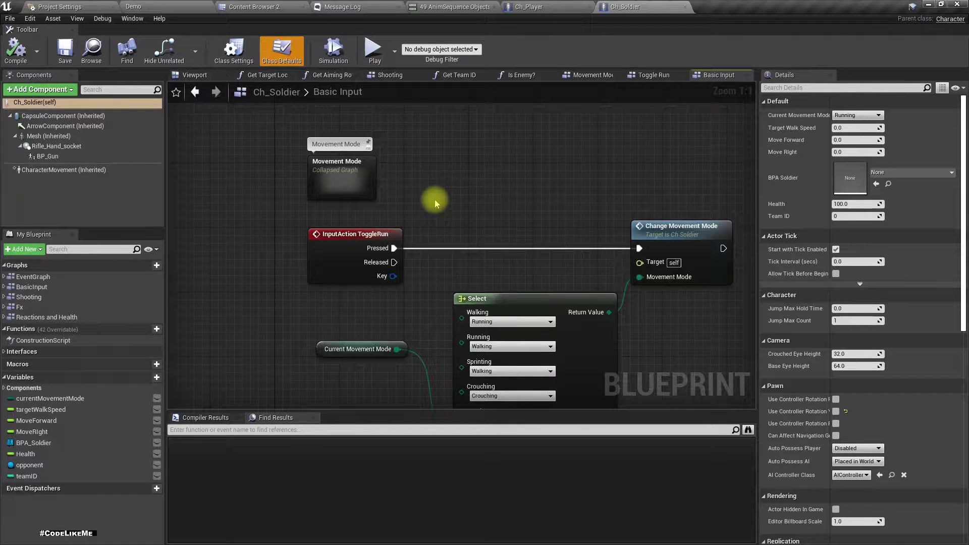
pyautogui.moveTo(452, 203); pyautogui.dragTo(316, 84, button='right')
pyautogui.scroll(-6, 337, 186)
pyautogui.moveTo(402, 172); pyautogui.dragTo(438, 347, button='right')
pyautogui.scroll(-4, 542, 217)
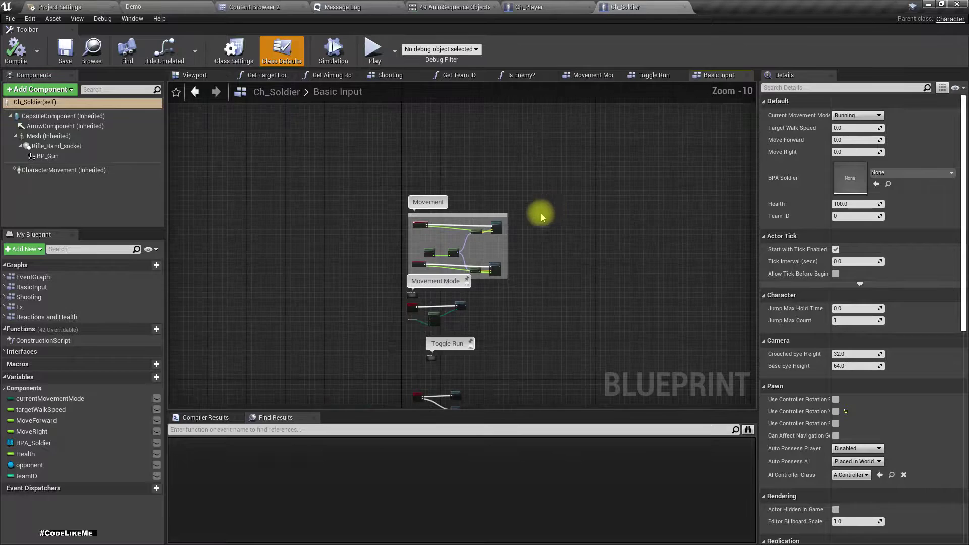
pyautogui.scroll(6, 535, 216)
pyautogui.moveTo(411, 278); pyautogui.dragTo(562, 220, button='right')
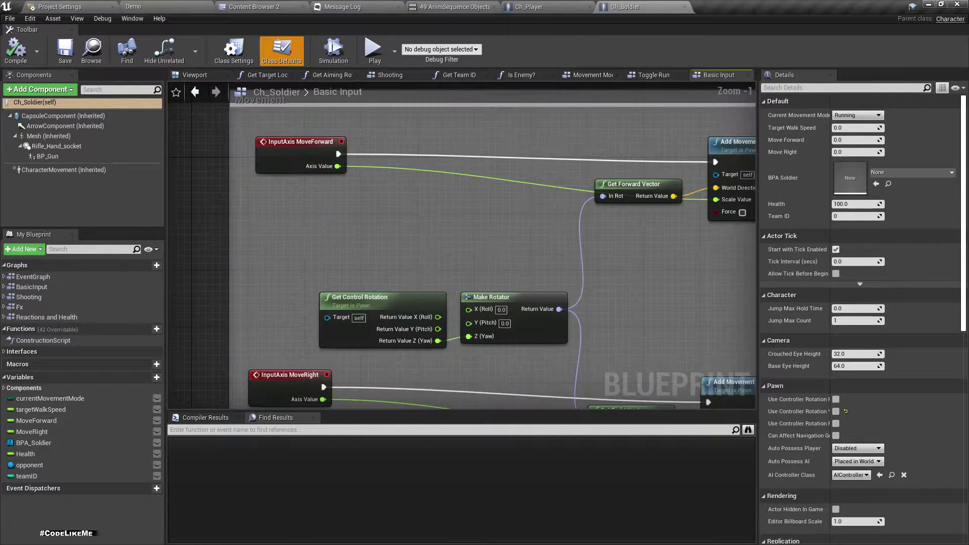
# Examine the whole Movement section in Ch_Soldier's Basic Input graph, plus the Event Graph of Ch_Player
pyautogui.scroll(-3, 312, 222)
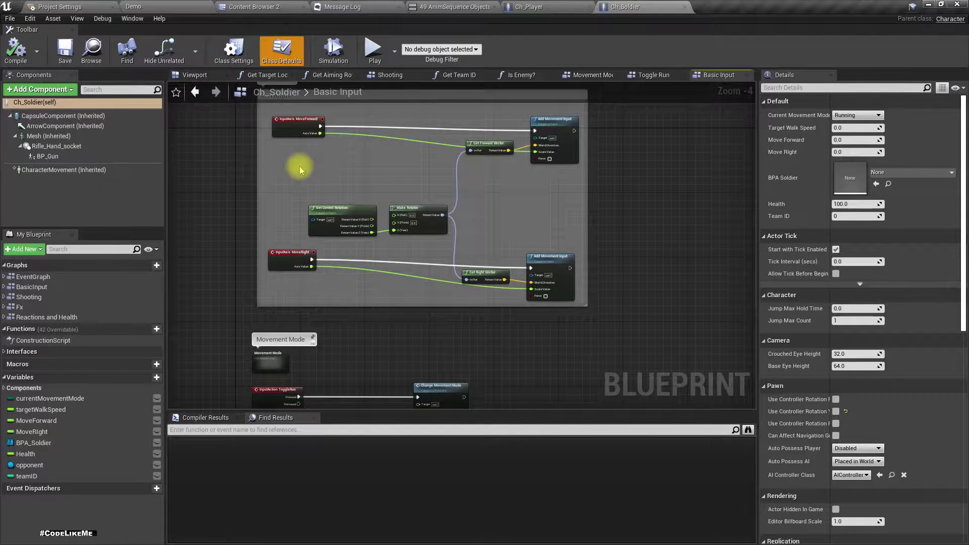
pyautogui.moveTo(339, 177); pyautogui.dragTo(346, 196, button='right')
pyautogui.moveTo(542, 226); pyautogui.dragTo(515, 284, button='right')
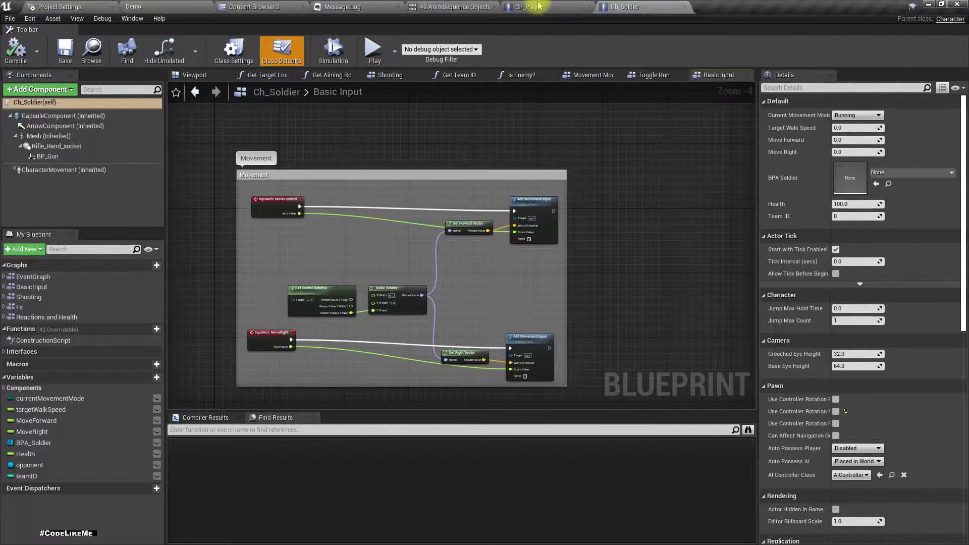
pyautogui.click(538, 7)
pyautogui.click(350, 76)
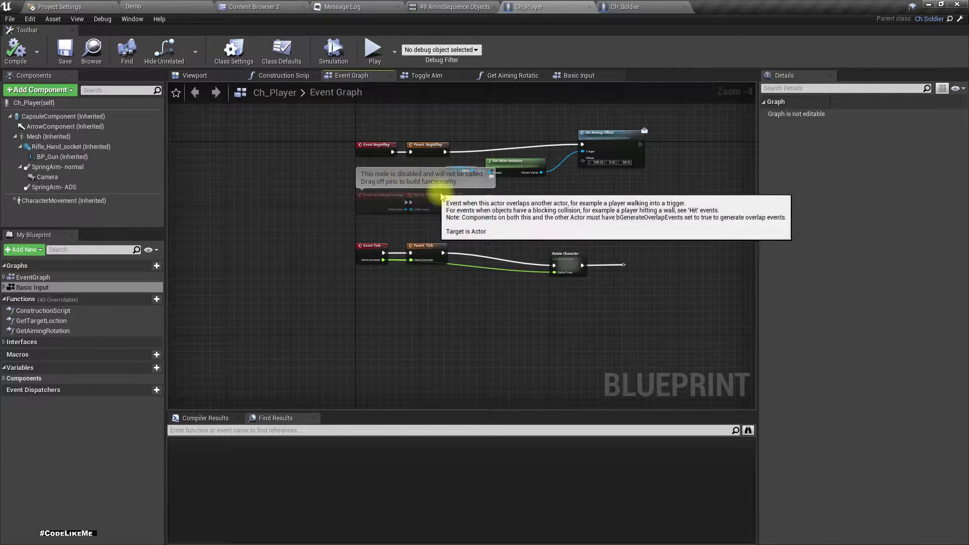
# Open the BPI_Character interface from the implemented interfaces in Ch_Soldier's class settings
pyautogui.click(619, 6)
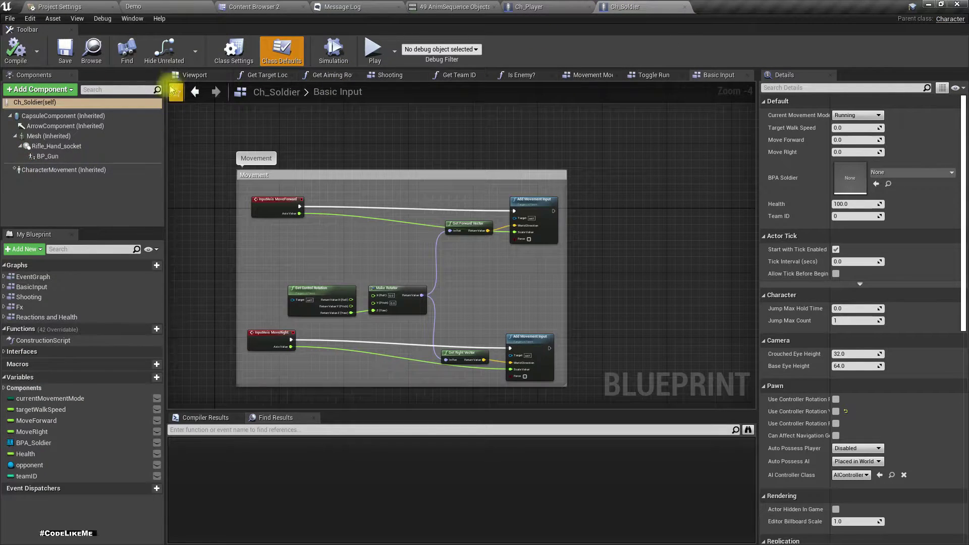
pyautogui.click(233, 49)
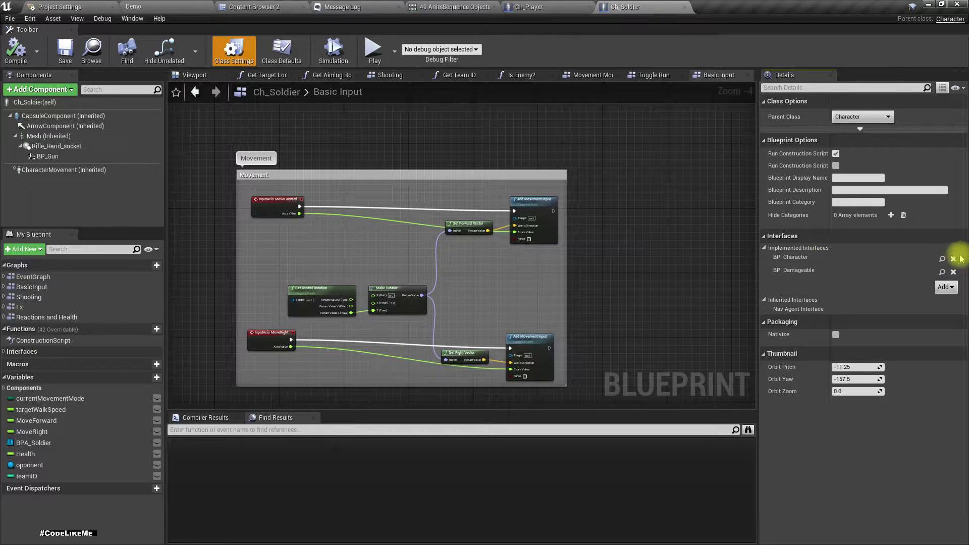
pyautogui.click(943, 259)
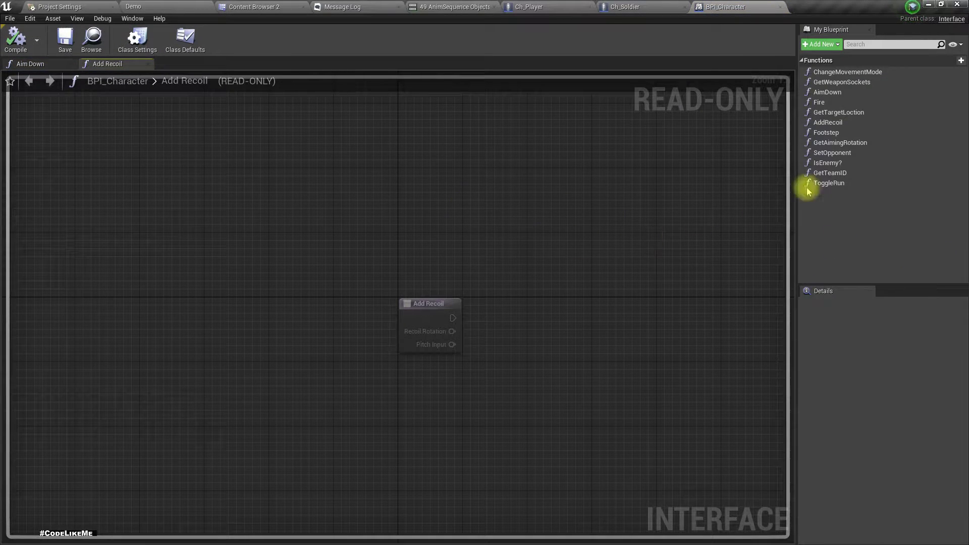
# Add a new function named GetDesiredVelocity to the BPI_Character interface
pyautogui.click(958, 63)
pyautogui.write('gE')
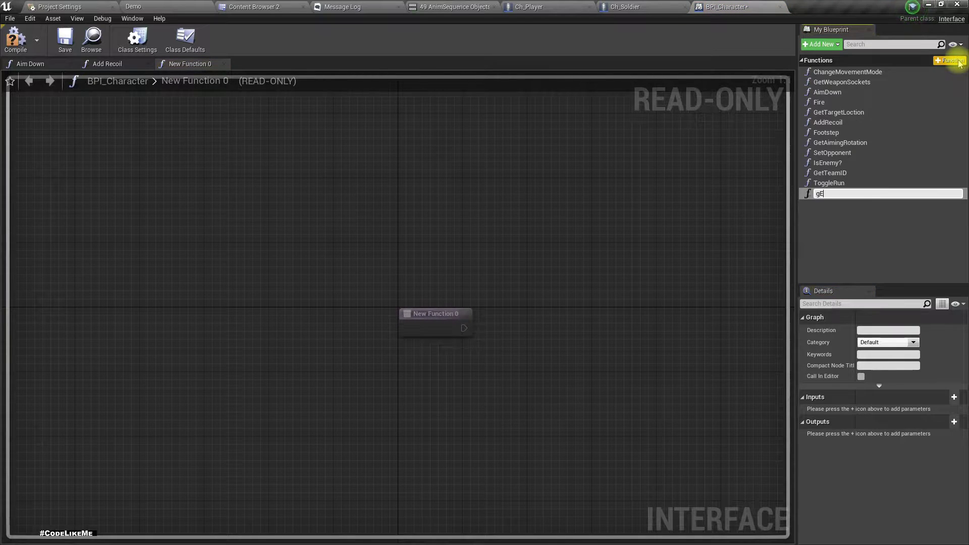
pyautogui.write('TdESIREDvELOCITY')
pyautogui.press('Return')
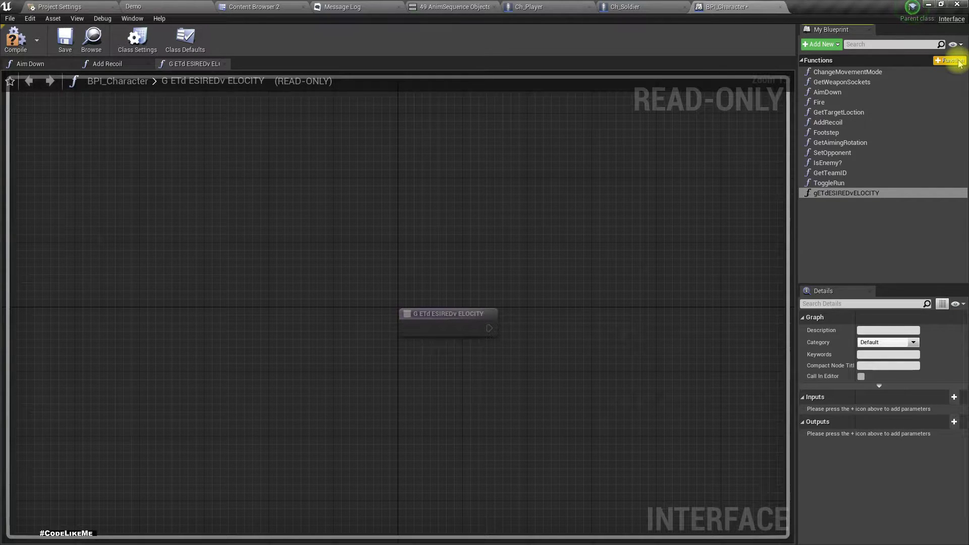
pyautogui.click(870, 195)
pyautogui.write('GetDesired')
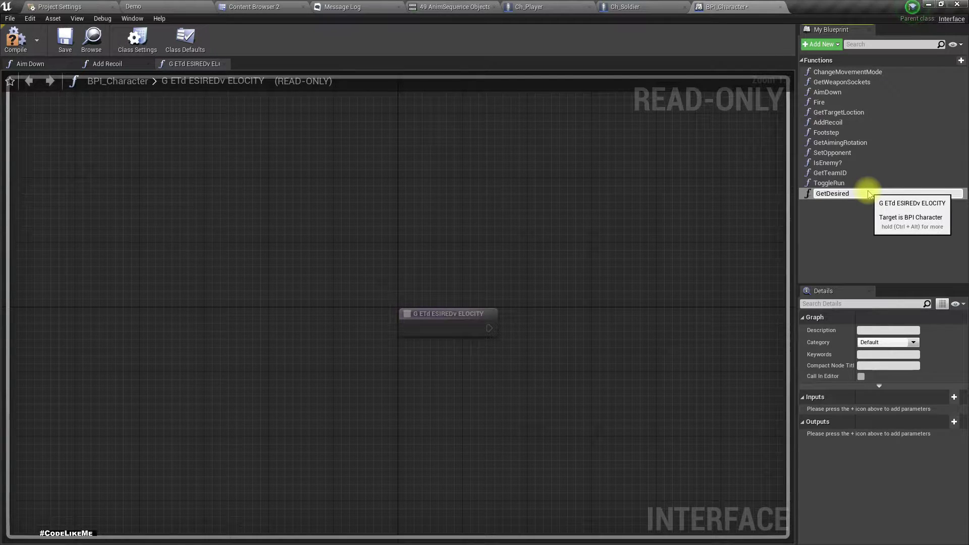
pyautogui.write('Velocity')
pyautogui.press('Return')
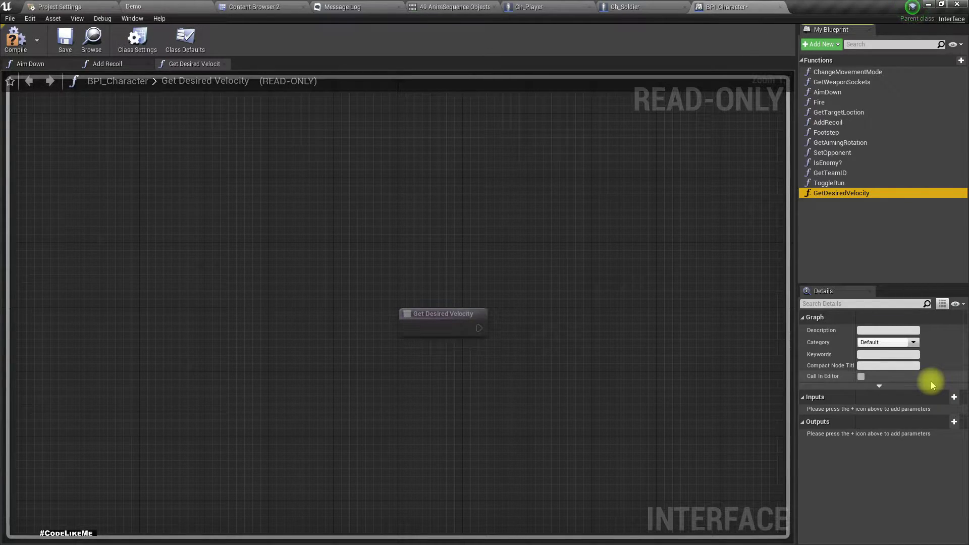
# Add an output parameter of type Vector to the GetDesiredVelocity function and open its name for editing
pyautogui.click(954, 422)
pyautogui.click(881, 435)
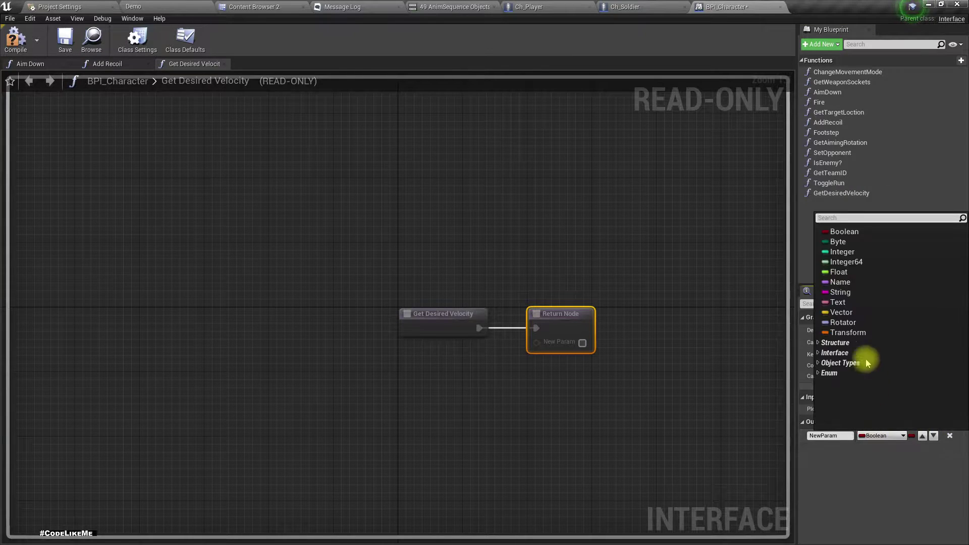
pyautogui.click(852, 313)
pyautogui.click(841, 435)
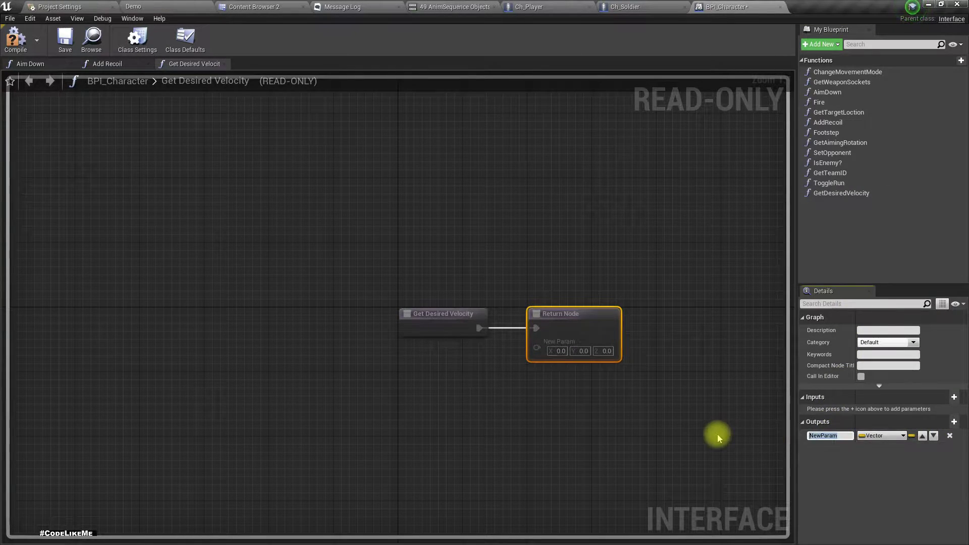
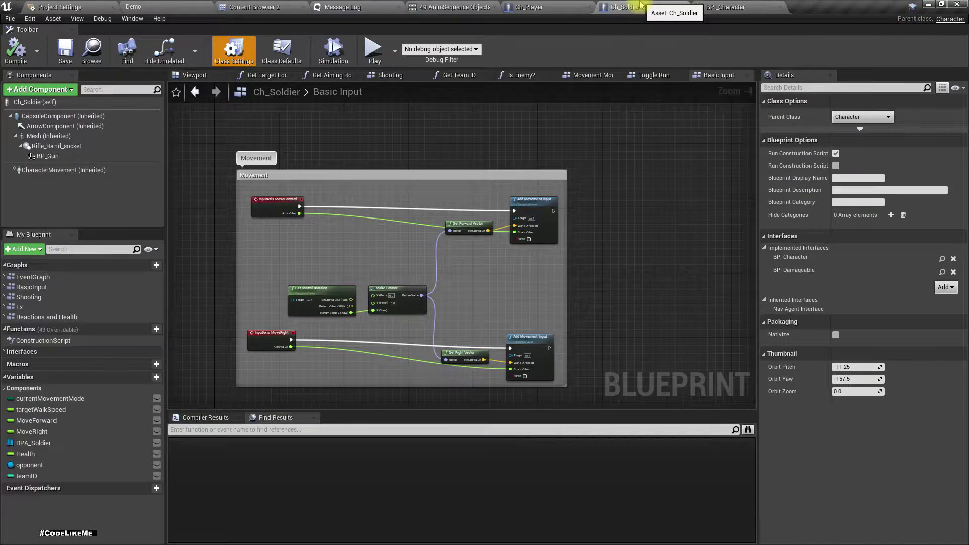
# Compile Ch_Soldier and open its inherited GetDesiredVelocity interface function for implementation
pyautogui.click(6, 353)
pyautogui.click(75, 364)
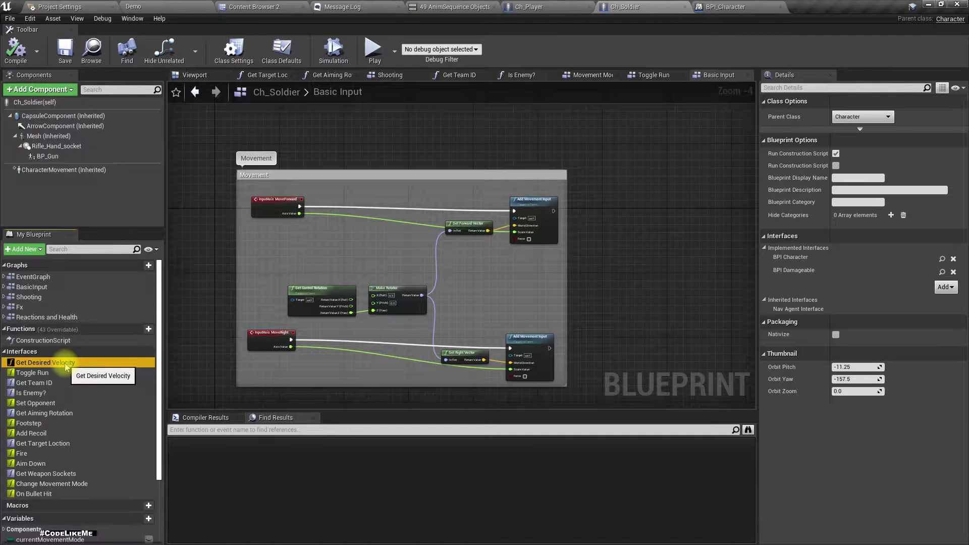
pyautogui.click(731, 5)
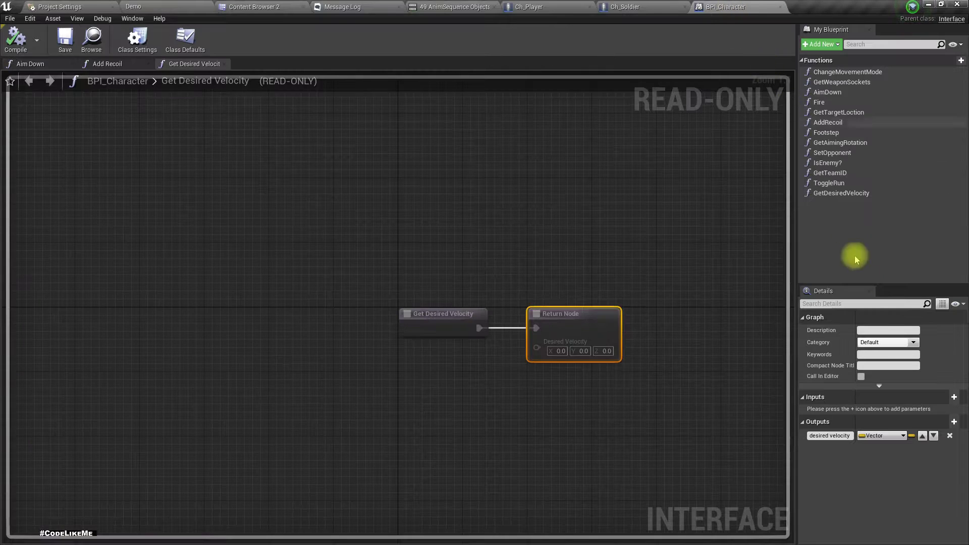
pyautogui.click(633, 6)
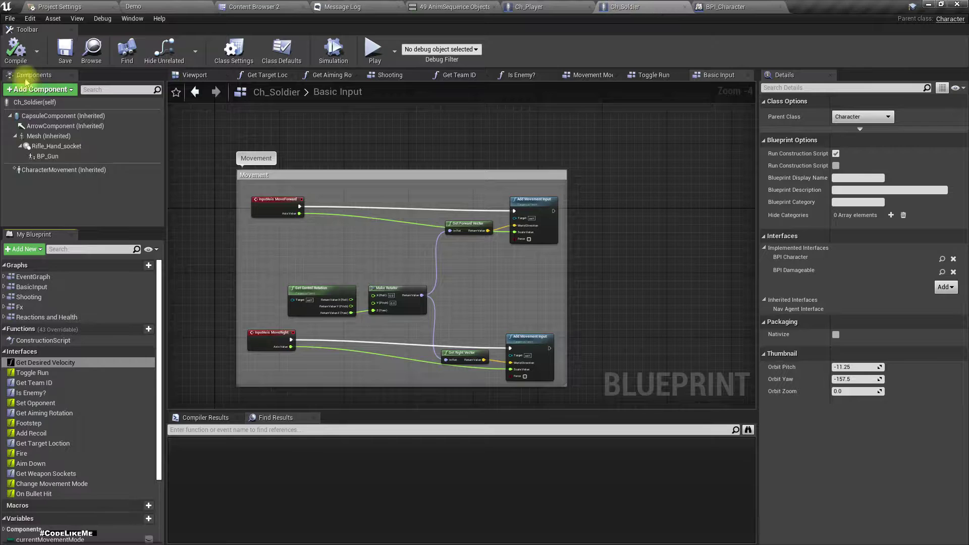
pyautogui.click(27, 364)
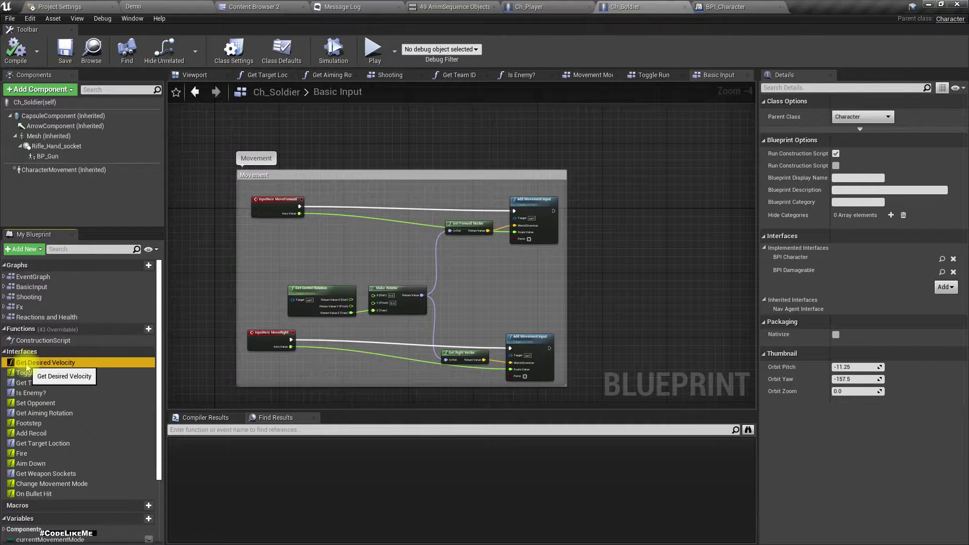
pyautogui.click(28, 45)
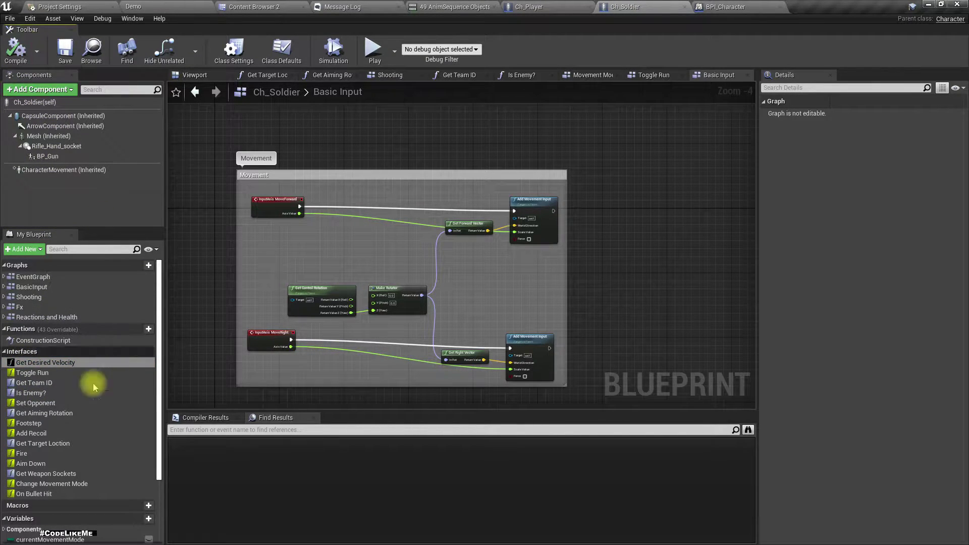
pyautogui.doubleClick(29, 363)
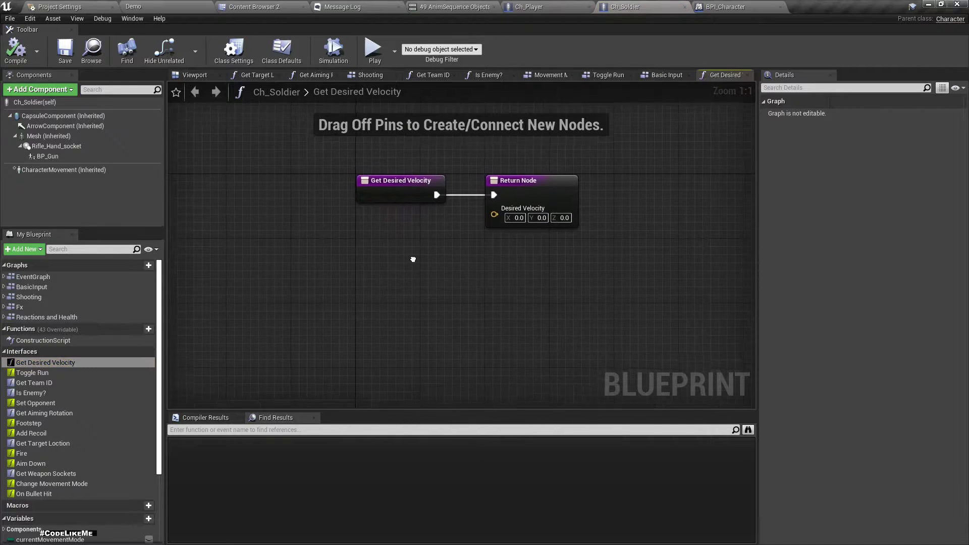
# Space out the entry and return nodes of GetDesiredVelocity and add a Get Control Rotation node below the entry node
pyautogui.moveTo(372, 184); pyautogui.dragTo(342, 190)
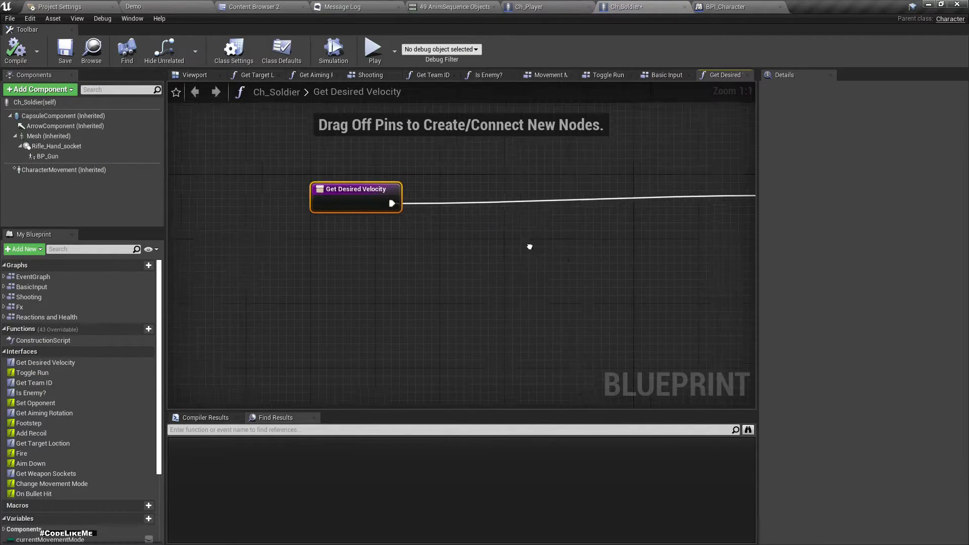
pyautogui.moveTo(541, 241); pyautogui.dragTo(407, 305, button='right')
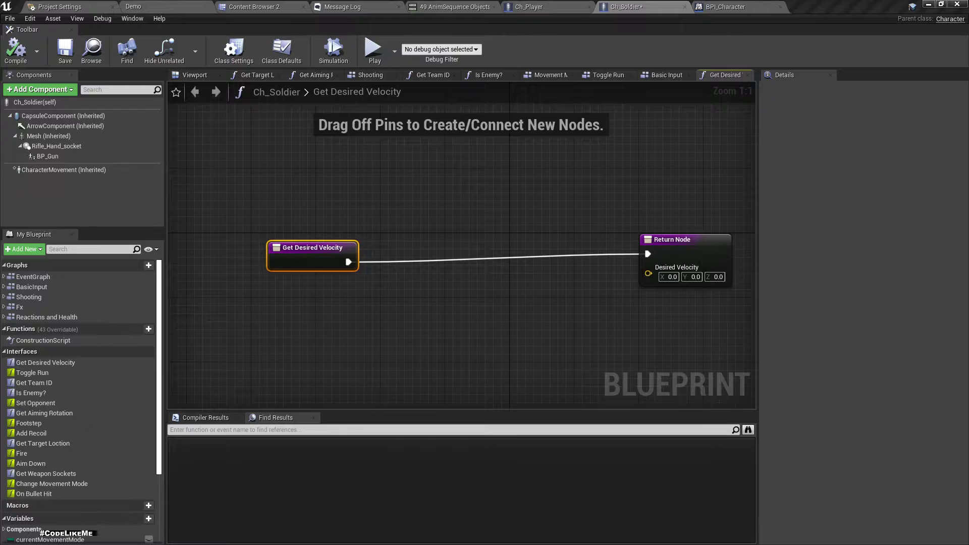
pyautogui.rightClick(320, 327)
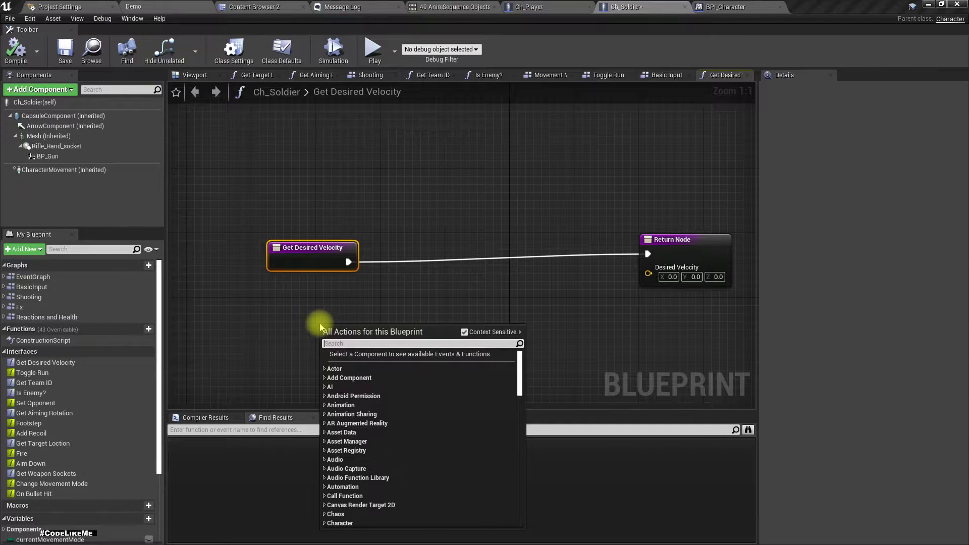
pyautogui.write('get control r')
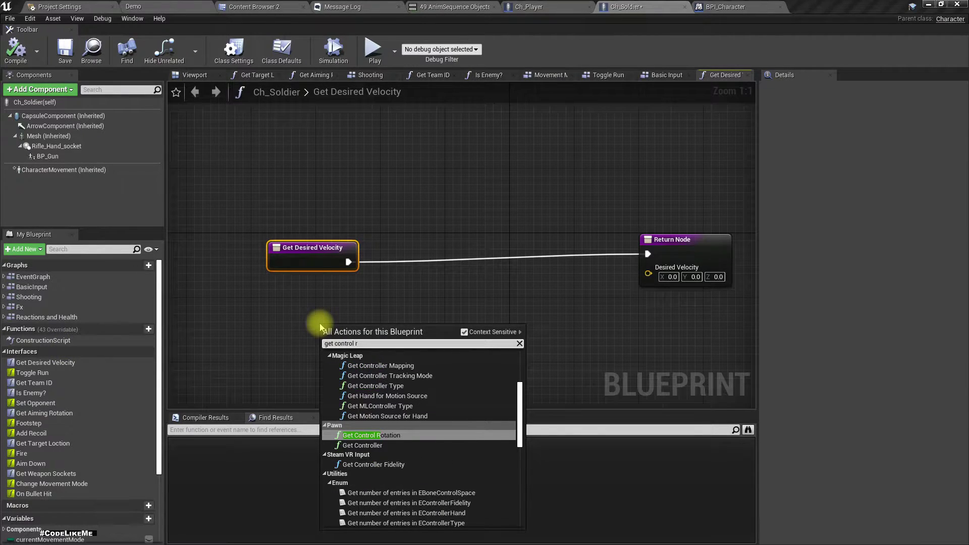
pyautogui.press('Return')
pyautogui.moveTo(380, 328); pyautogui.dragTo(298, 311)
pyautogui.moveTo(361, 340); pyautogui.dragTo(359, 318, button='right')
# Add Get Forward Vector and Get Right Vector nodes, both fed by the control rotation's return value
pyautogui.moveTo(342, 315); pyautogui.dragTo(399, 322)
pyautogui.write('get forward')
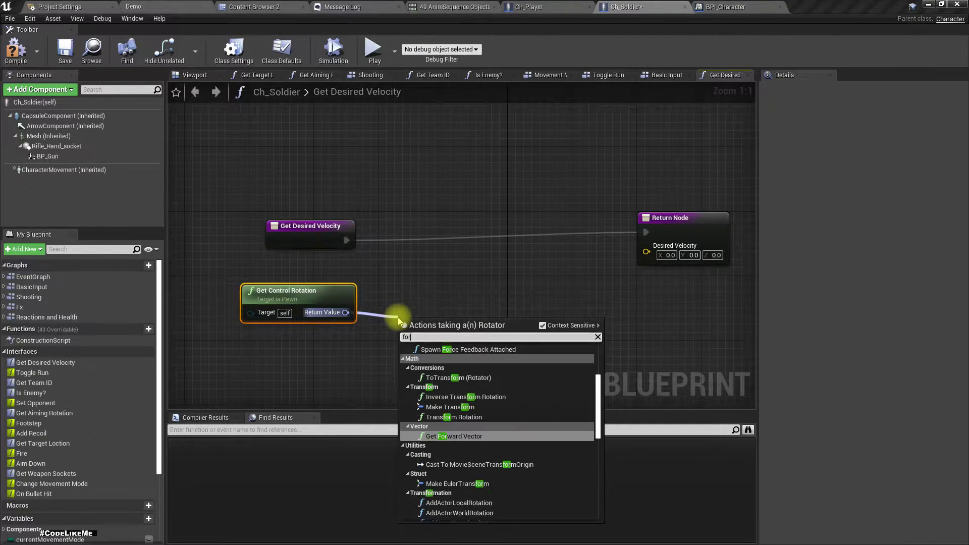
pyautogui.press('Return')
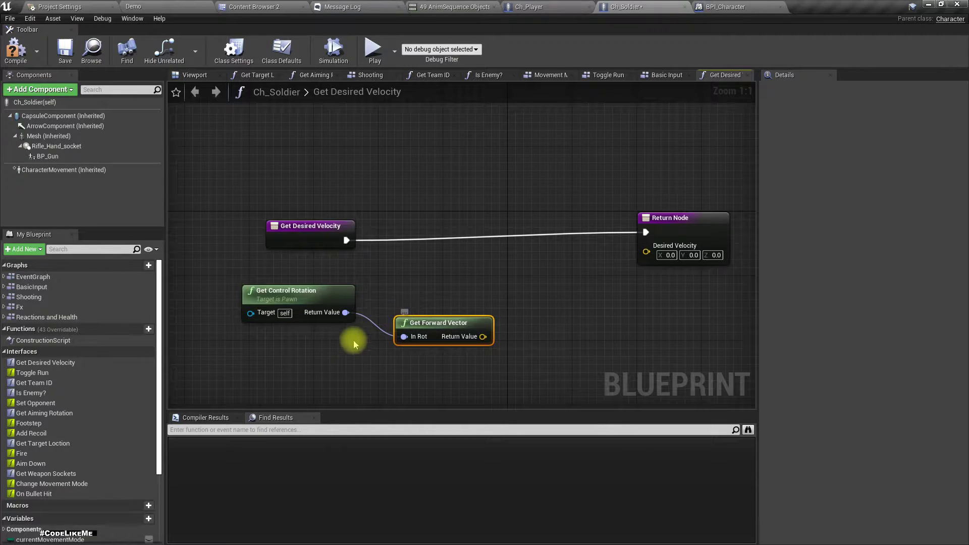
pyautogui.moveTo(320, 347); pyautogui.dragTo(316, 296, button='right')
pyautogui.moveTo(339, 262); pyautogui.dragTo(363, 342)
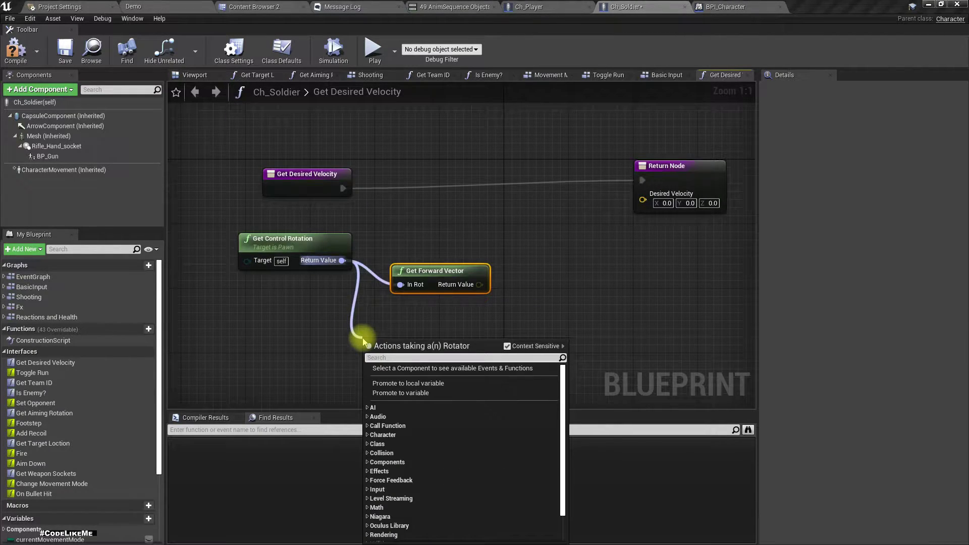
pyautogui.write('right')
pyautogui.press('Return')
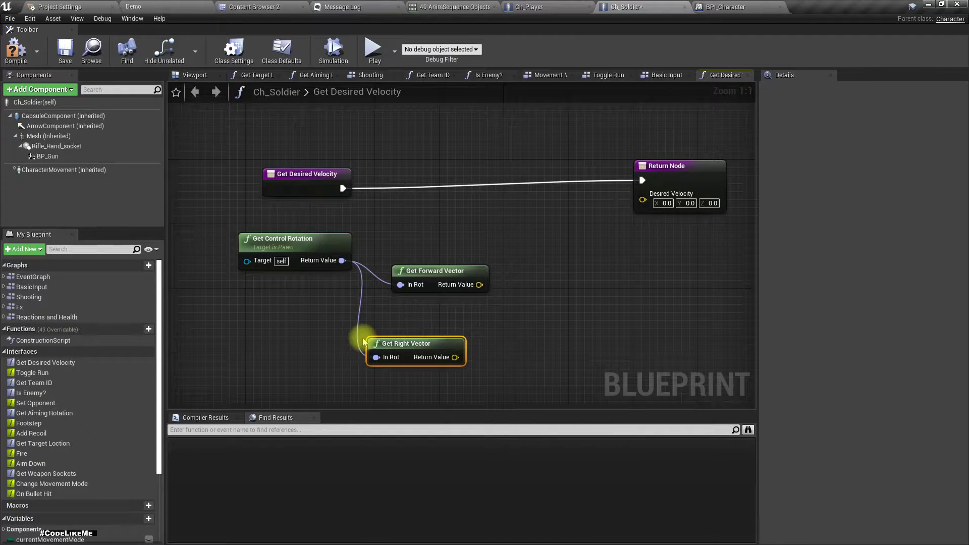
pyautogui.moveTo(402, 343); pyautogui.dragTo(425, 343)
pyautogui.moveTo(522, 343); pyautogui.dragTo(498, 286, button='right')
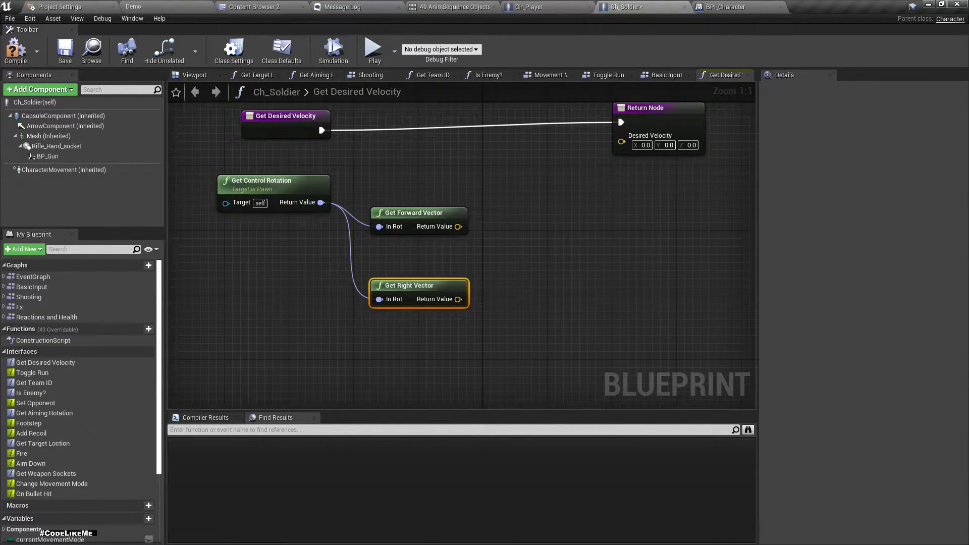
# Multiply the forward vector by the MoveForward input axis value using a vector * float node
pyautogui.moveTo(458, 227); pyautogui.dragTo(514, 235)
pyautogui.write('*')
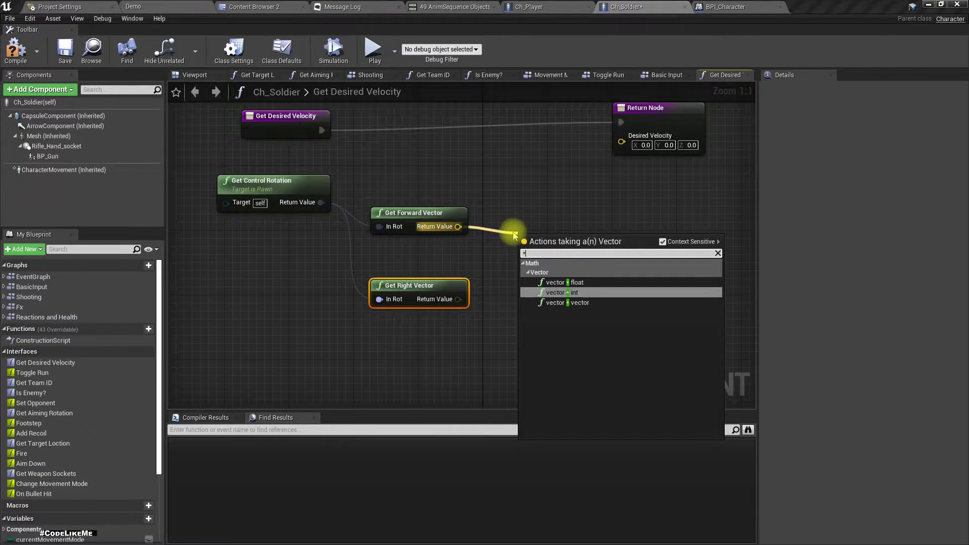
pyautogui.press('Up')
pyautogui.press('Return')
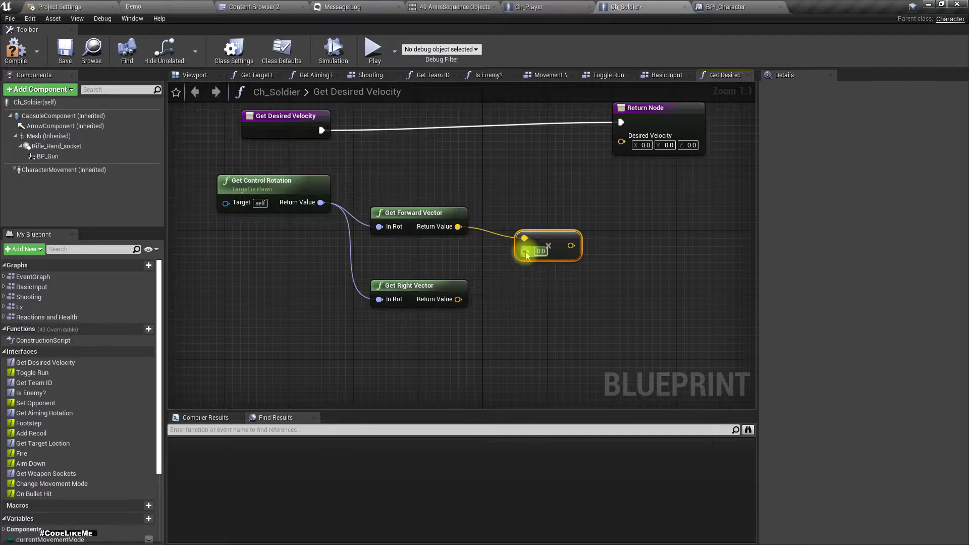
pyautogui.moveTo(526, 254); pyautogui.dragTo(482, 262)
pyautogui.write('move for3e')
pyautogui.press('BackSpace')
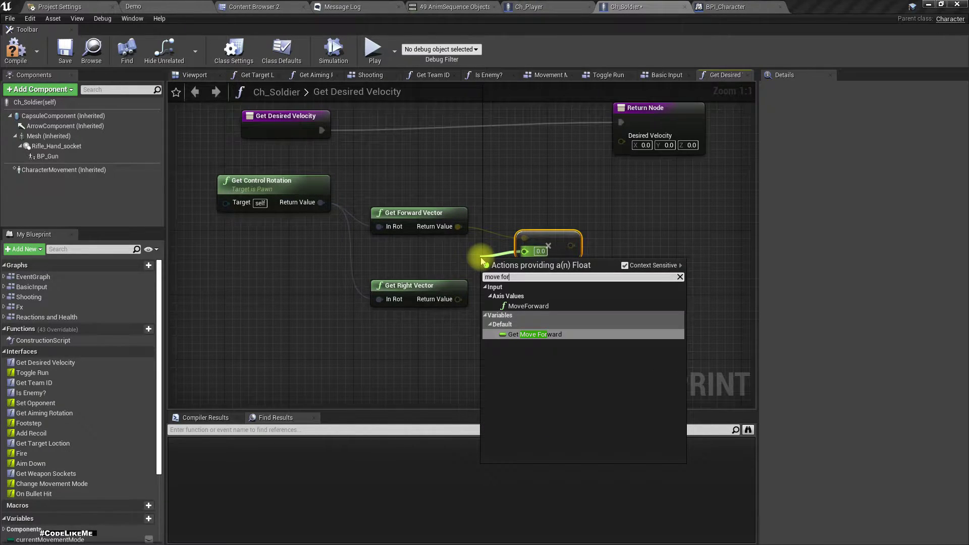
pyautogui.press('Return')
pyautogui.moveTo(531, 268); pyautogui.dragTo(429, 307)
pyautogui.moveTo(487, 326); pyautogui.dragTo(465, 303, button='right')
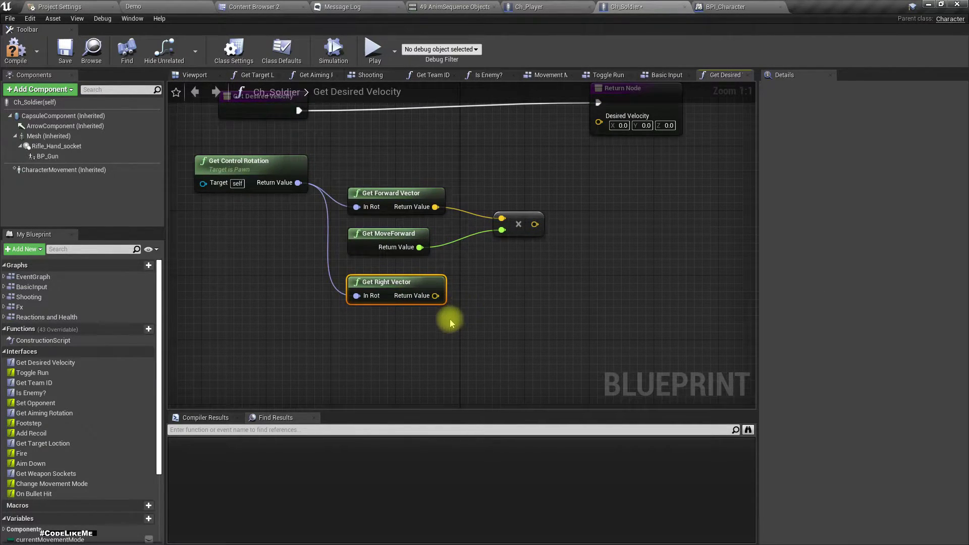
# Multiply the right vector by the MoveRight input axis value using a vector * float node
pyautogui.moveTo(441, 298); pyautogui.dragTo(481, 301)
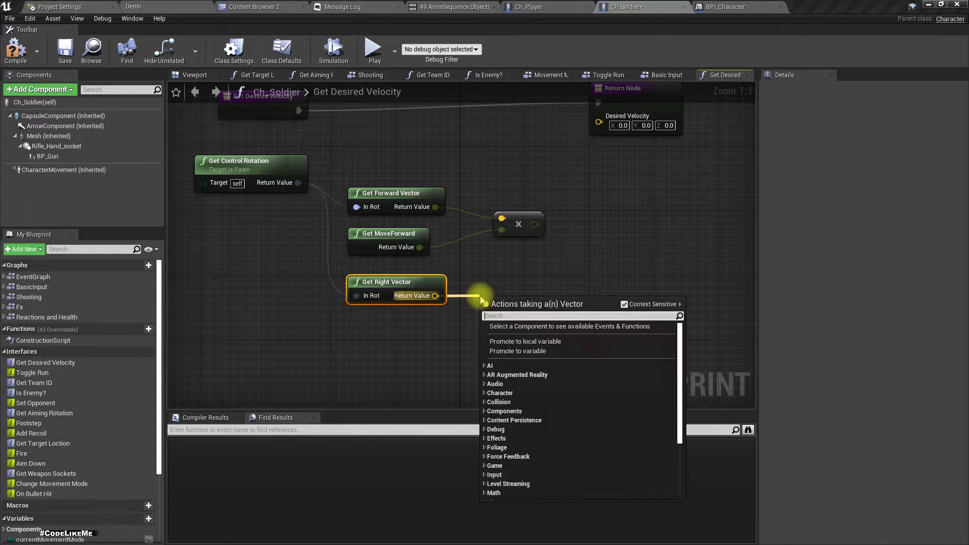
pyautogui.write('*')
pyautogui.press('Up')
pyautogui.press('Return')
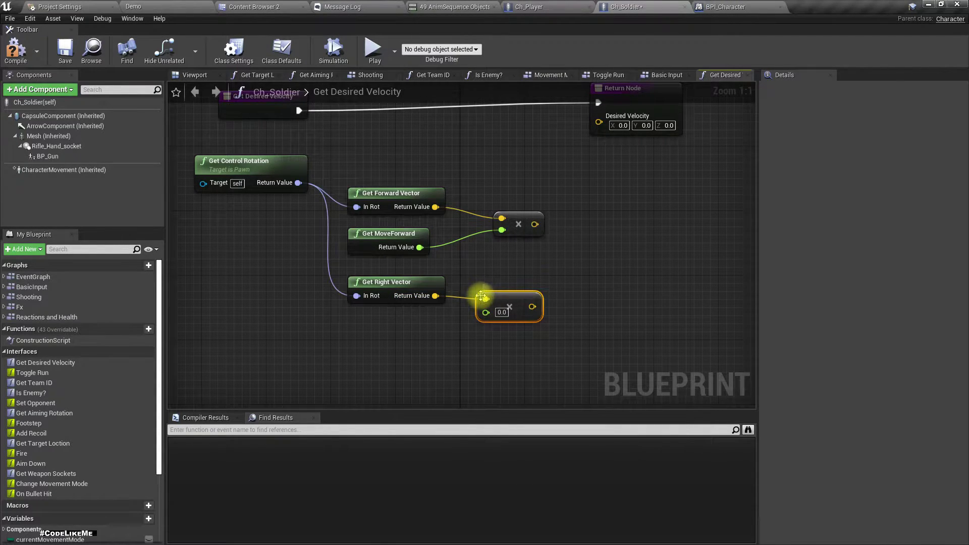
pyautogui.moveTo(485, 314); pyautogui.dragTo(454, 337)
pyautogui.write('moveri')
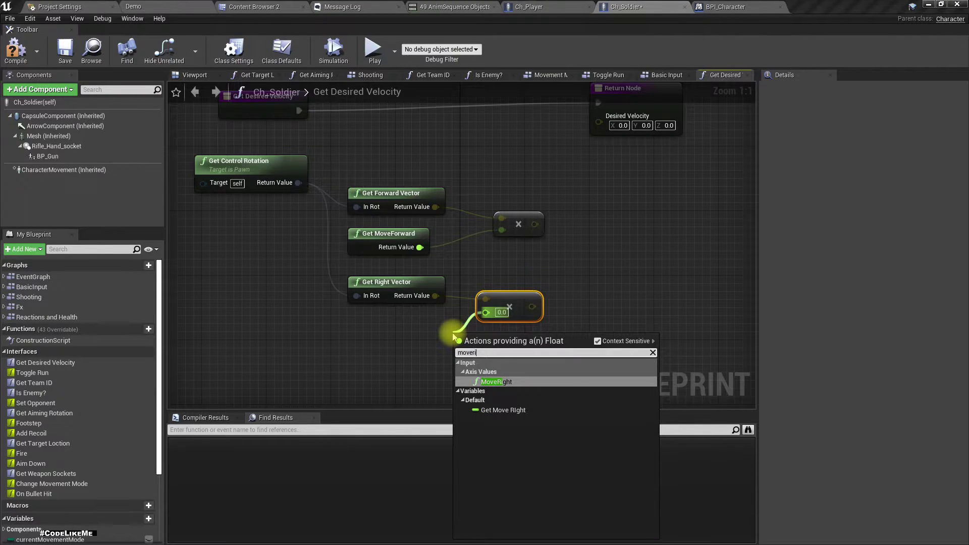
pyautogui.press('Return')
pyautogui.moveTo(452, 336); pyautogui.dragTo(373, 329)
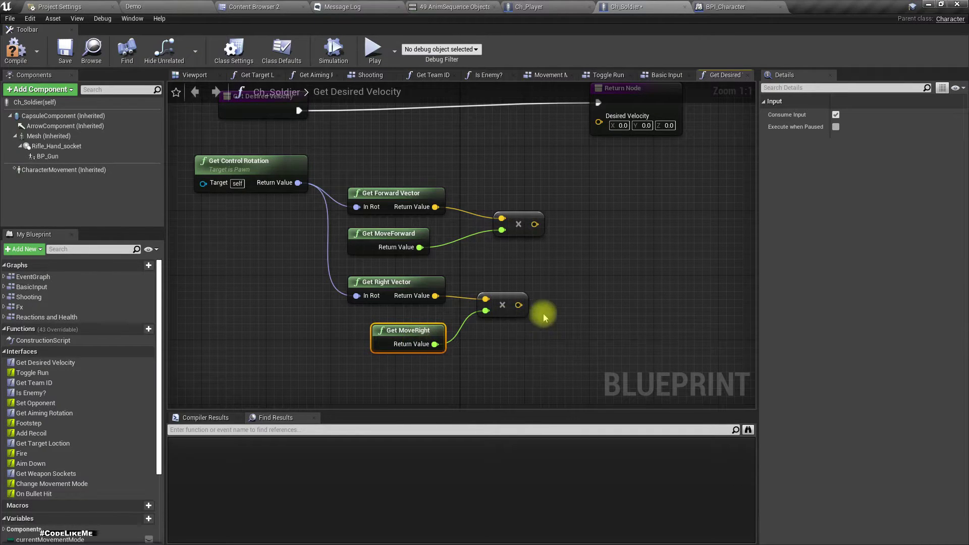
pyautogui.moveTo(540, 314); pyautogui.dragTo(520, 318, button='right')
pyautogui.click(460, 229)
# Add the scaled forward and right vectors together with a vector + vector node
pyautogui.moveTo(527, 281); pyautogui.dragTo(490, 277, button='right')
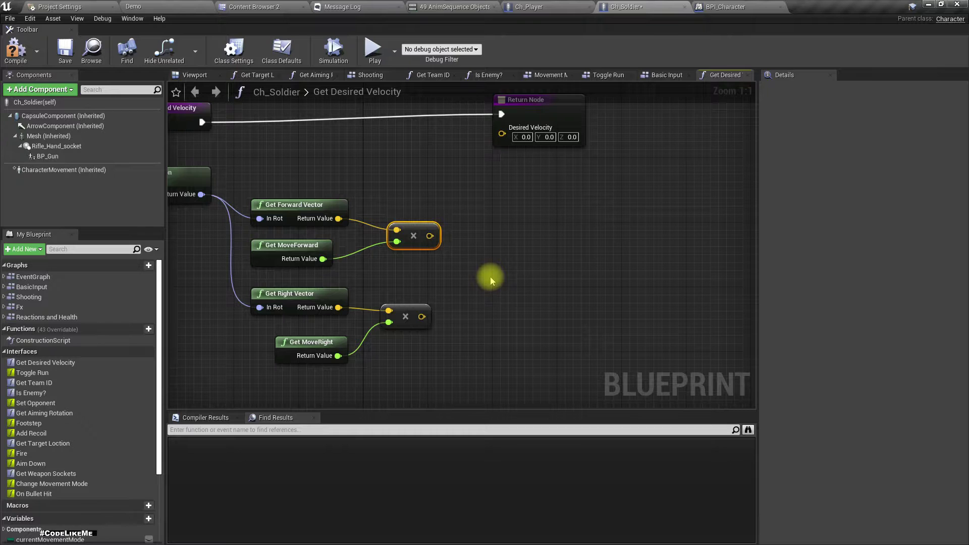
pyautogui.moveTo(430, 236); pyautogui.dragTo(466, 253)
pyautogui.write('+')
pyautogui.press('Down')
pyautogui.press('Down')
pyautogui.press('Return')
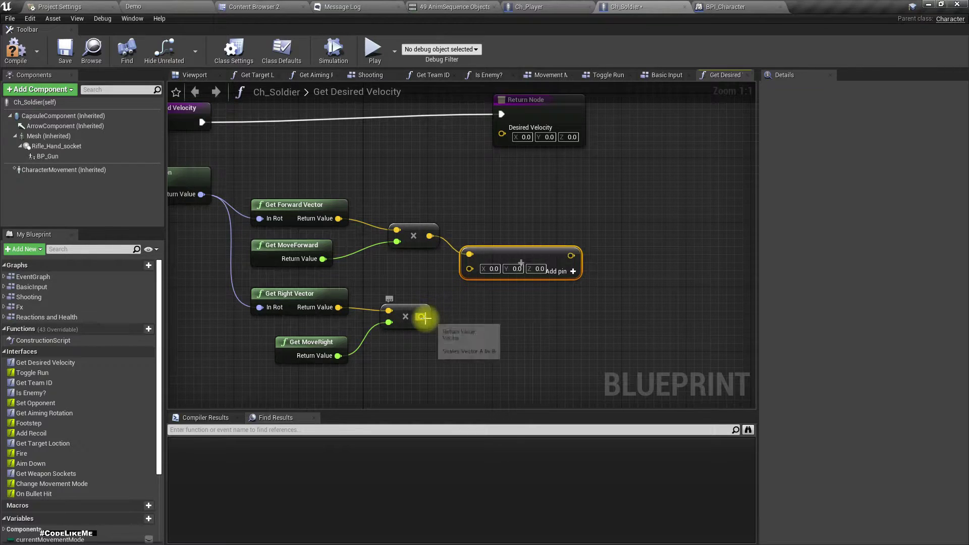
pyautogui.moveTo(422, 316); pyautogui.dragTo(470, 268)
pyautogui.moveTo(517, 303); pyautogui.dragTo(554, 324, button='right')
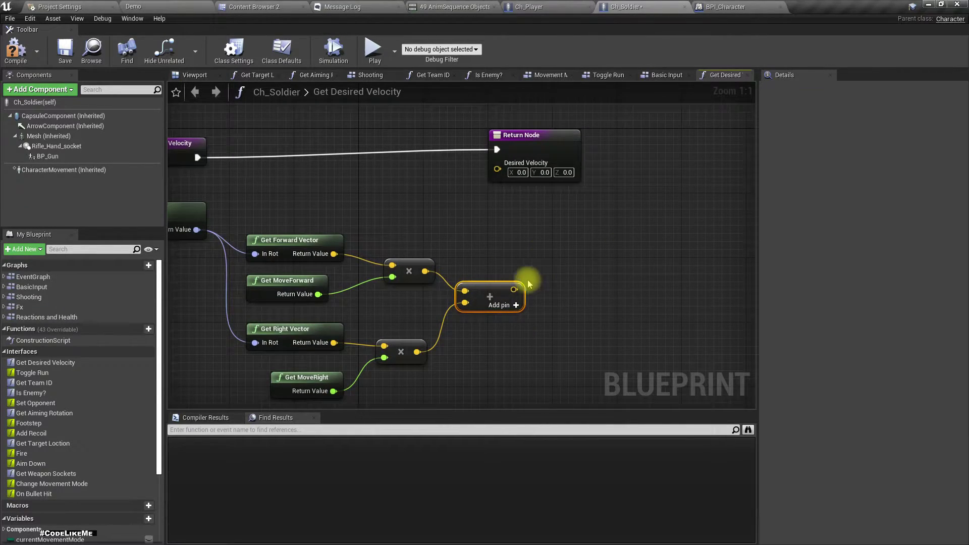
# Normalize the summed vector and move the Return Node farther along to make room for more nodes
pyautogui.moveTo(514, 291); pyautogui.dragTo(547, 292)
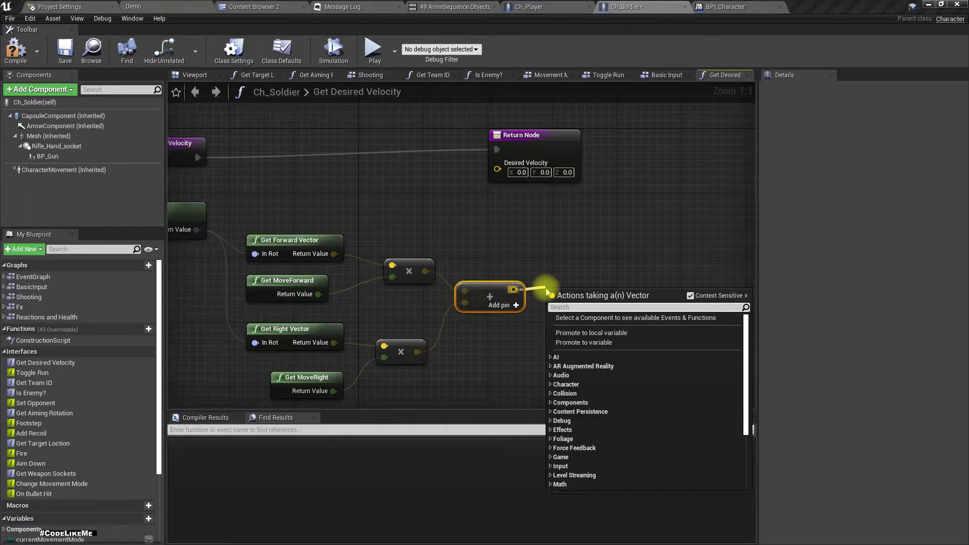
pyautogui.write('normi')
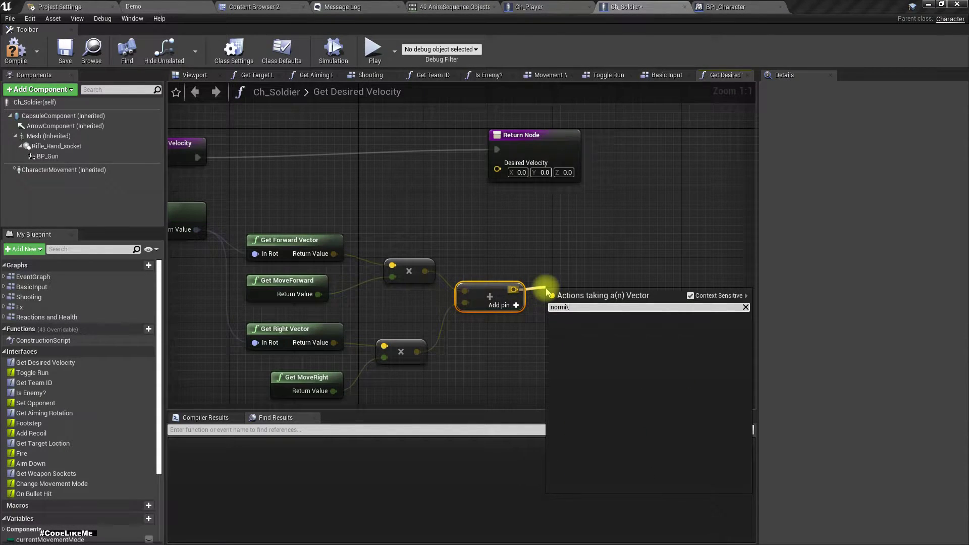
pyautogui.press('BackSpace')
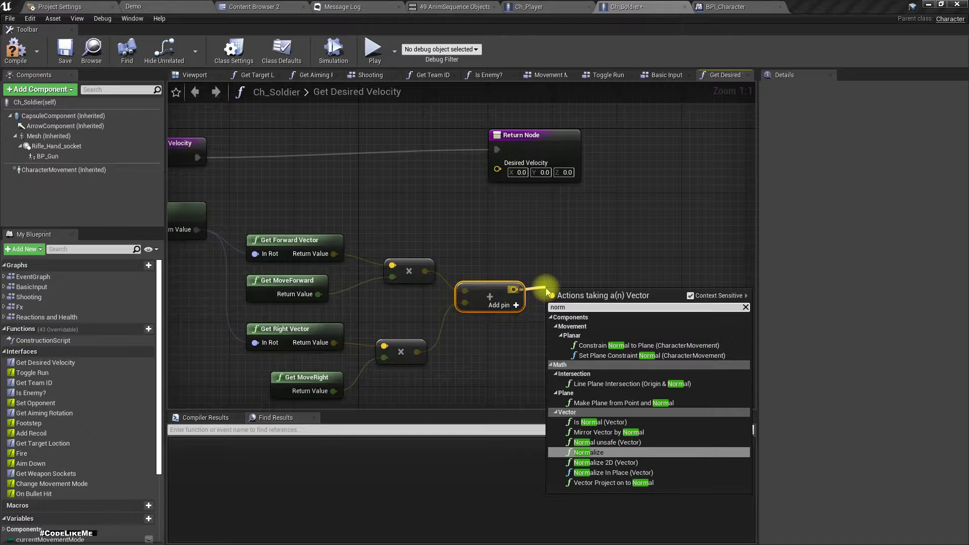
pyautogui.press('Return')
pyautogui.moveTo(615, 230); pyautogui.dragTo(452, 256, button='right')
pyautogui.moveTo(379, 163); pyautogui.dragTo(717, 171)
pyautogui.moveTo(567, 318); pyautogui.dragTo(562, 244, button='right')
# Multiply the normalized vector by the Character Movement component's Get Max Speed value
pyautogui.moveTo(501, 261); pyautogui.dragTo(573, 267)
pyautogui.write('*')
pyautogui.press('Up')
pyautogui.press('Return')
pyautogui.moveTo(581, 286); pyautogui.dragTo(554, 313)
pyautogui.write('get max movemen')
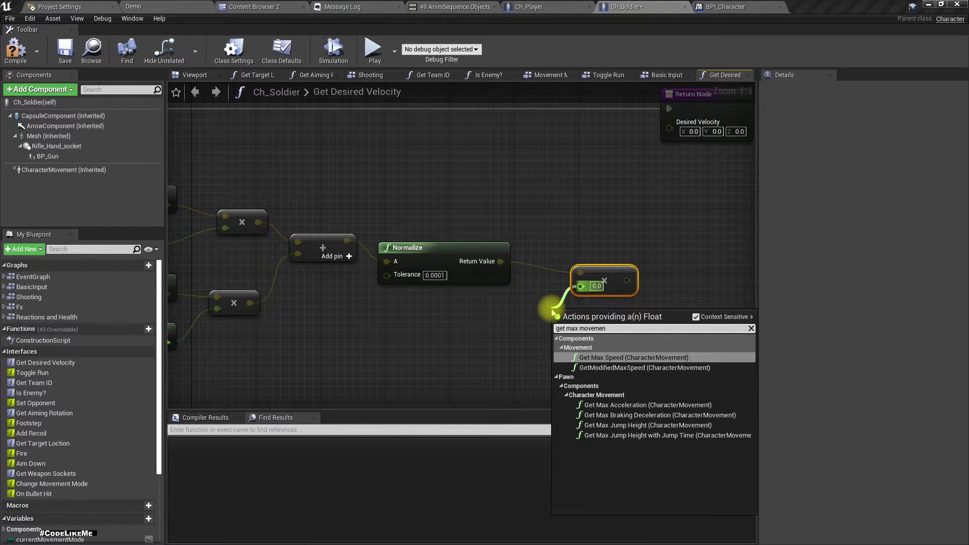
pyautogui.press('Return')
pyautogui.moveTo(620, 325); pyautogui.dragTo(532, 366)
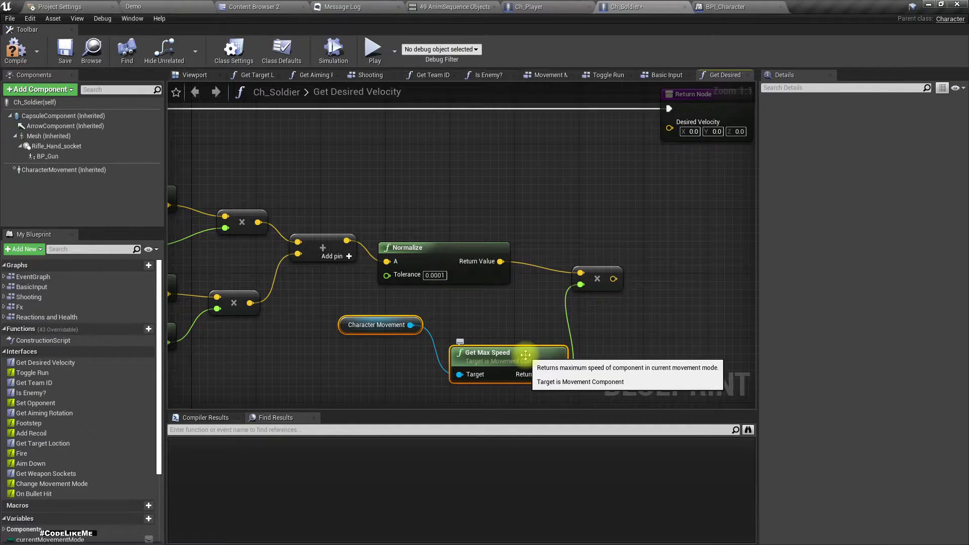
# Connect the speed-scaled vector to the Return Node's Desired Velocity output and compile Ch_Soldier
pyautogui.moveTo(616, 309); pyautogui.dragTo(514, 302, button='right')
pyautogui.moveTo(521, 303); pyautogui.dragTo(578, 147)
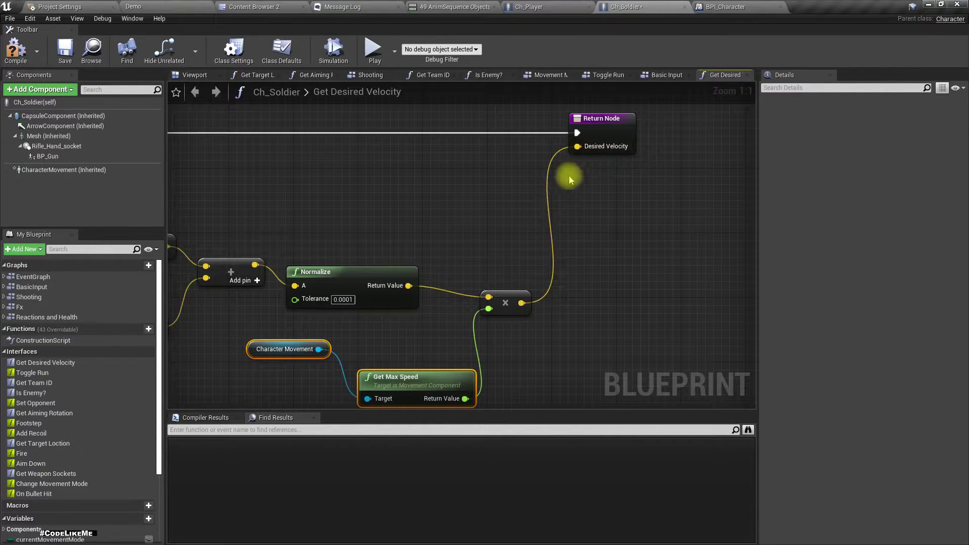
pyautogui.click(15, 50)
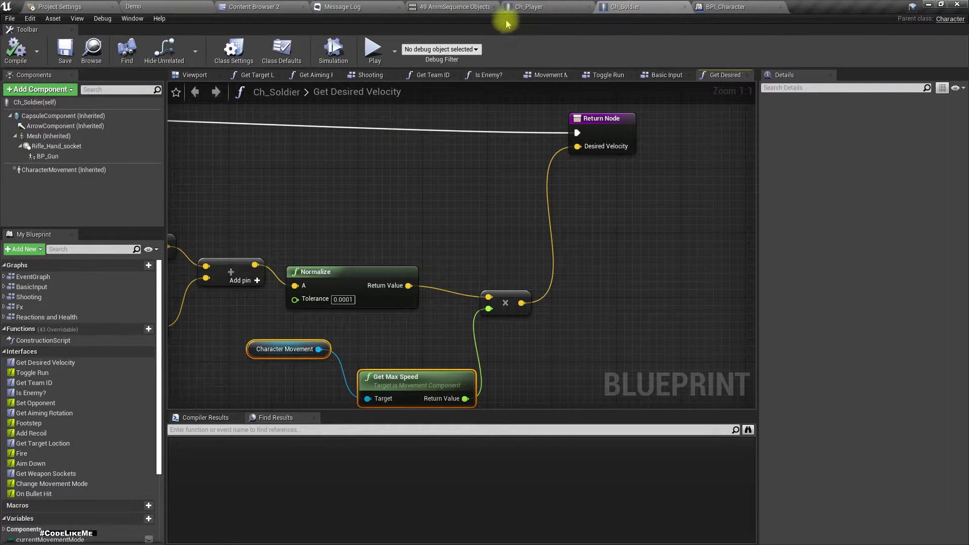
# Open the BPA_Exo animation blueprint from the Soldier character's Exo_retarget folder
pyautogui.click(252, 6)
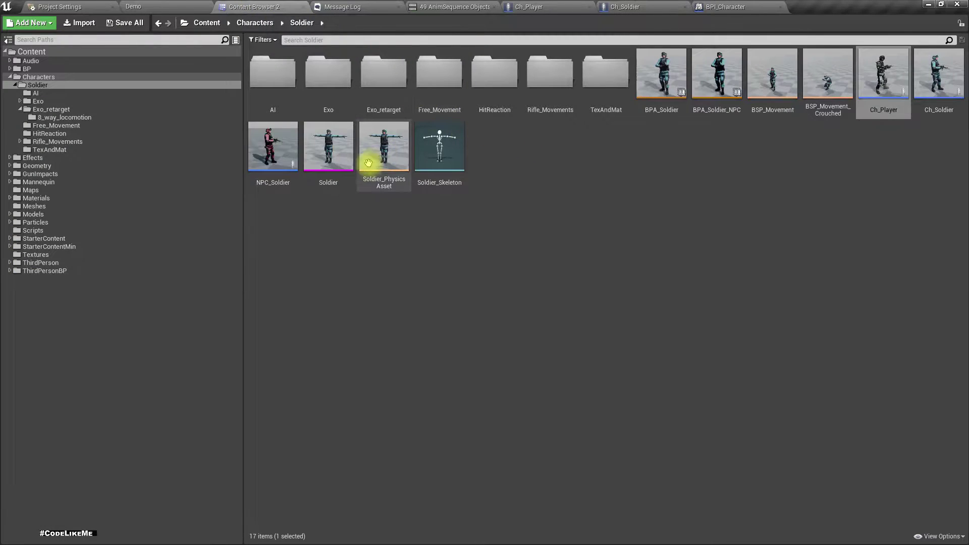
pyautogui.doubleClick(333, 83)
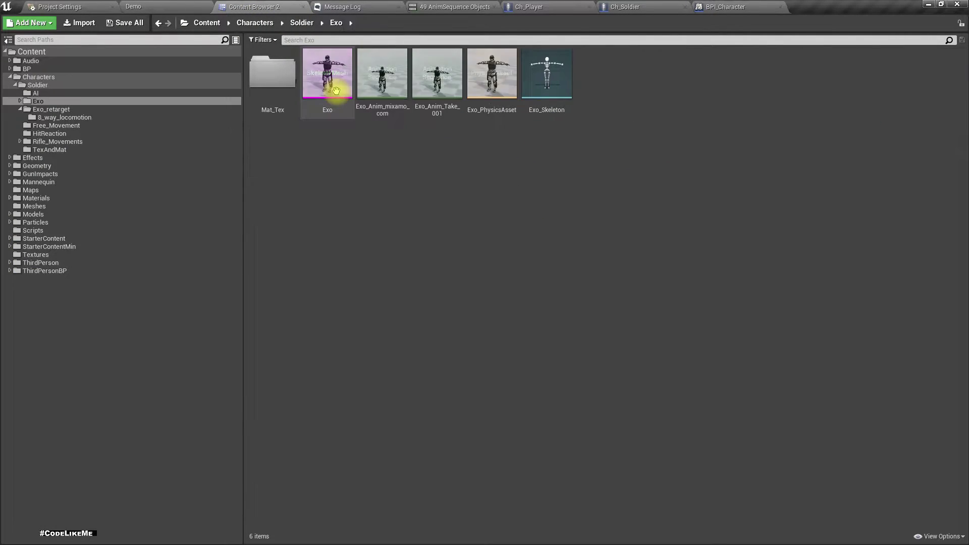
pyautogui.click(302, 23)
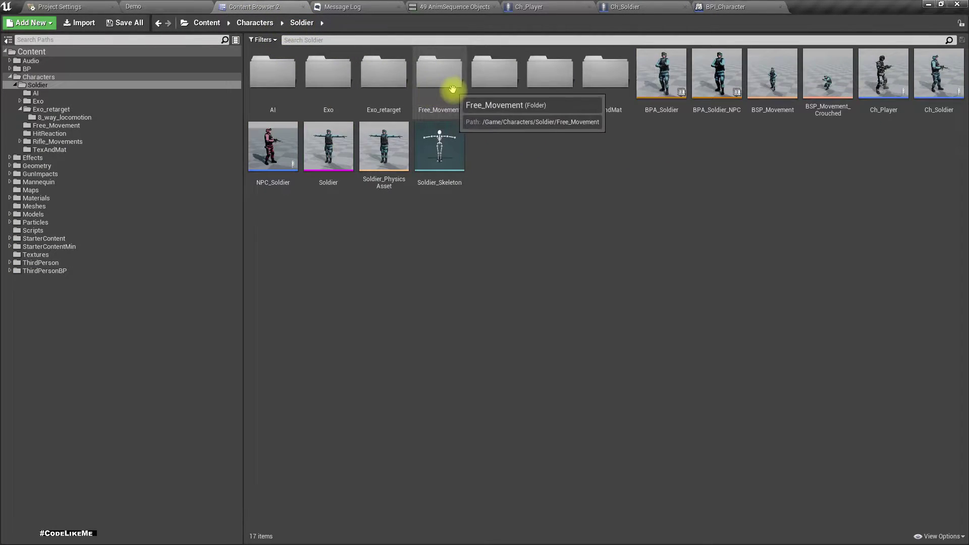
pyautogui.doubleClick(391, 80)
pyautogui.doubleClick(333, 84)
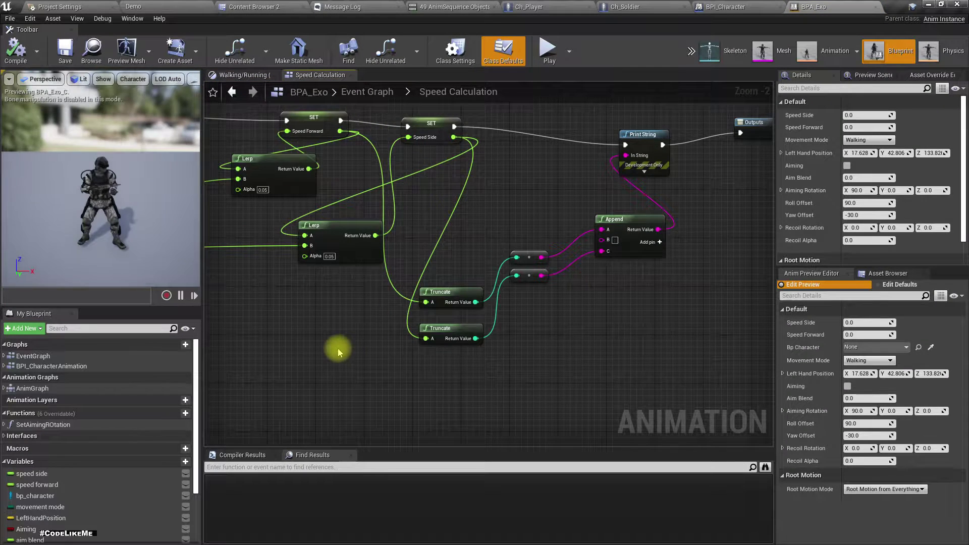
# In the Speed Calculation graph, space both dot nodes away from the velocity nodes and route their shared Get Velocity wire through a reroute point
pyautogui.moveTo(338, 352); pyautogui.dragTo(634, 417, button='right')
pyautogui.moveTo(468, 285); pyautogui.dragTo(496, 283, button='right')
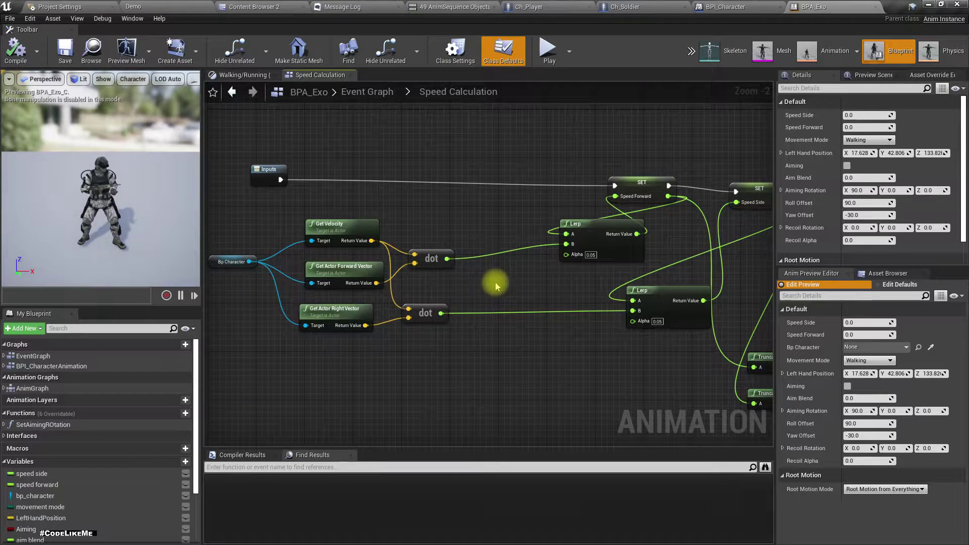
pyautogui.moveTo(499, 351)
pyautogui.mouseDown(button='right')
pyautogui.moveTo(384, 348)
pyautogui.moveTo(485, 350)
pyautogui.mouseUp(button='right')
pyautogui.moveTo(418, 329); pyautogui.dragTo(439, 247)
pyautogui.moveTo(391, 264); pyautogui.dragTo(450, 286, button='right')
pyautogui.scroll(1, 376, 262)
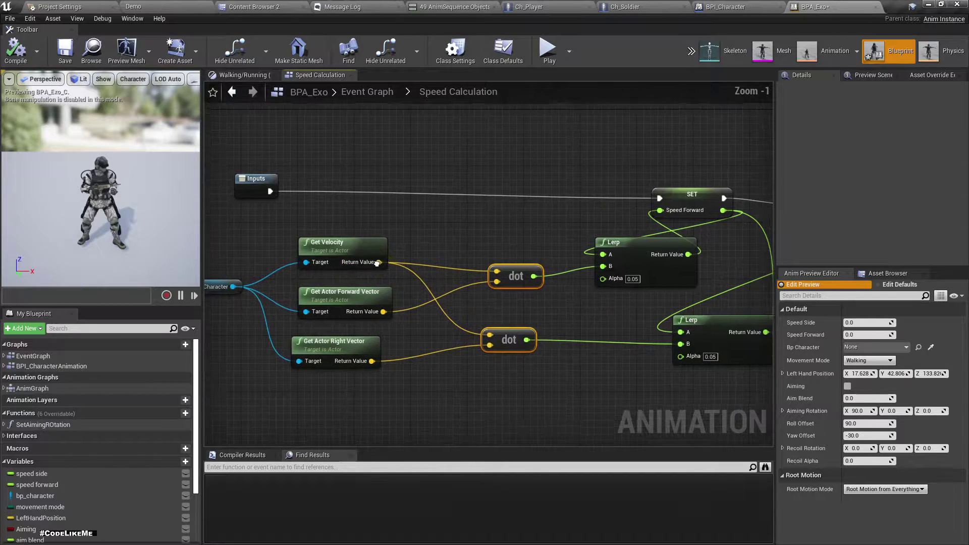
pyautogui.moveTo(326, 291); pyautogui.dragTo(390, 295, button='right')
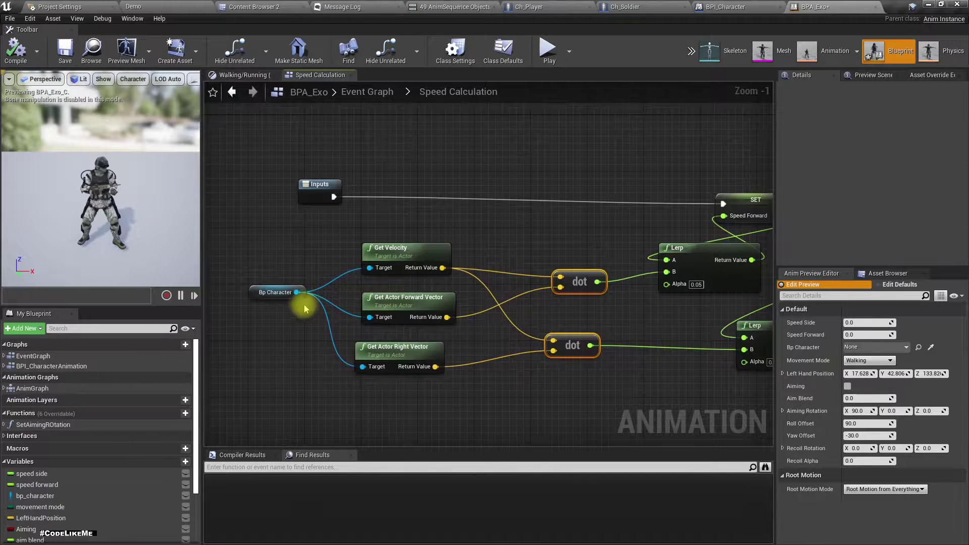
pyautogui.doubleClick(506, 277)
pyautogui.moveTo(505, 273); pyautogui.dragTo(554, 340)
# Add a Get Desired Velocity interface call targeting the Bp Character reference
pyautogui.moveTo(296, 292); pyautogui.dragTo(353, 225)
pyautogui.write('get')
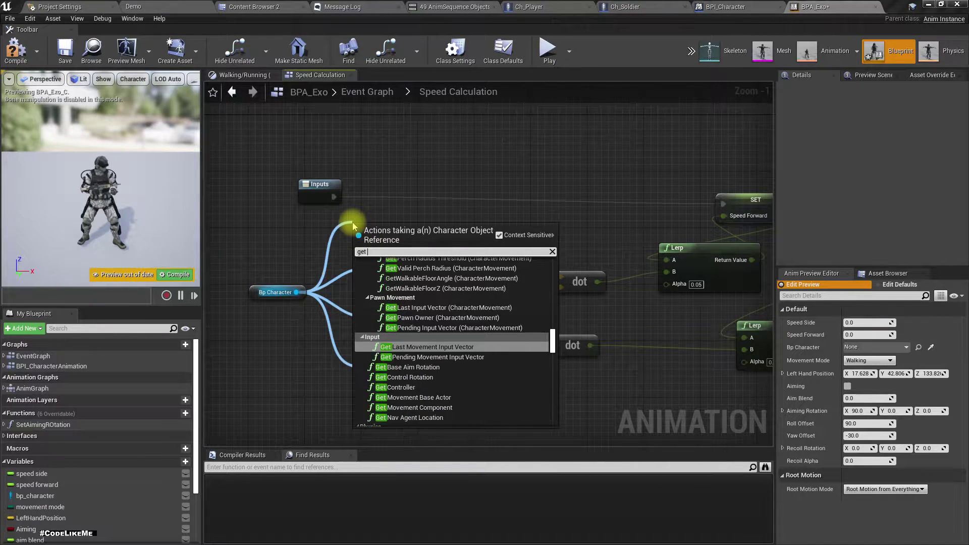
pyautogui.write(' desire')
pyautogui.press('Return')
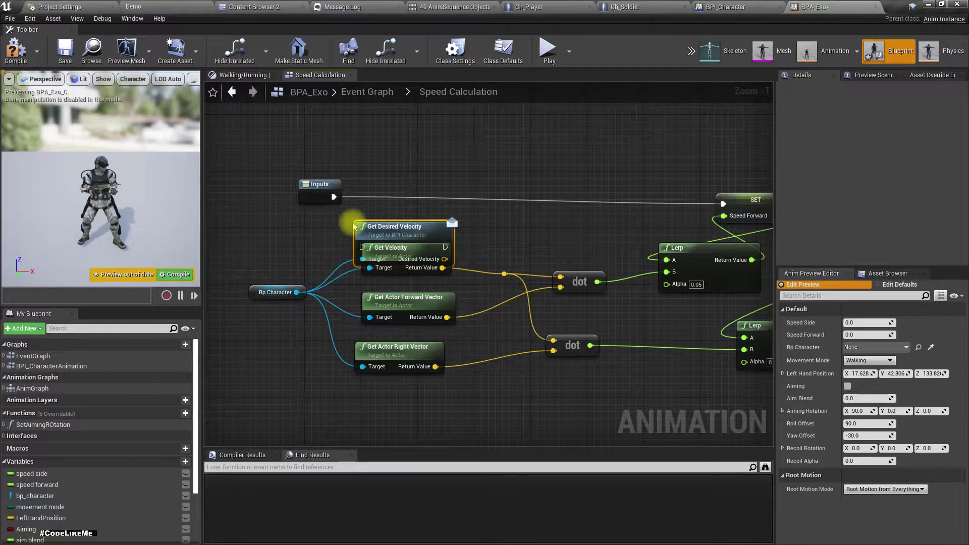
# Wire Get Desired Velocity between Inputs and the Speed Forward setter, and feed Desired Velocity into both dot nodes in place of Get Velocity
pyautogui.moveTo(392, 223); pyautogui.dragTo(338, 202)
pyautogui.moveTo(513, 216); pyautogui.dragTo(425, 225, button='right')
pyautogui.moveTo(400, 227); pyautogui.dragTo(637, 213)
pyautogui.moveTo(370, 219); pyautogui.dragTo(369, 198)
pyautogui.moveTo(459, 255); pyautogui.dragTo(427, 248, button='right')
pyautogui.moveTo(368, 216); pyautogui.dragTo(385, 279)
pyautogui.moveTo(445, 260); pyautogui.dragTo(419, 260, button='right')
pyautogui.moveTo(504, 298); pyautogui.dragTo(492, 298, button='right')
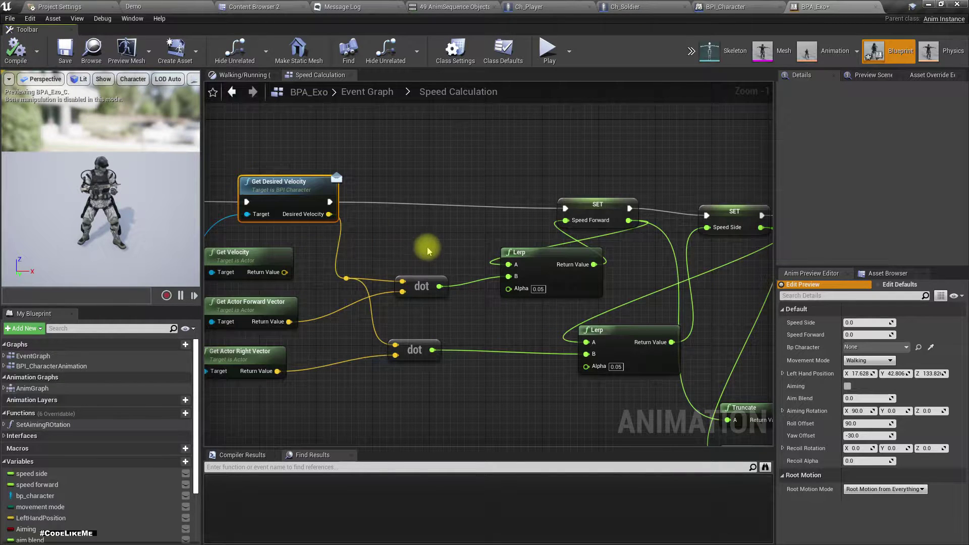
# Open the BSP_8Way_Locomotion blend space from the Walking/Running state to check its axis settings and samples
pyautogui.moveTo(427, 251); pyautogui.dragTo(442, 276, button='right')
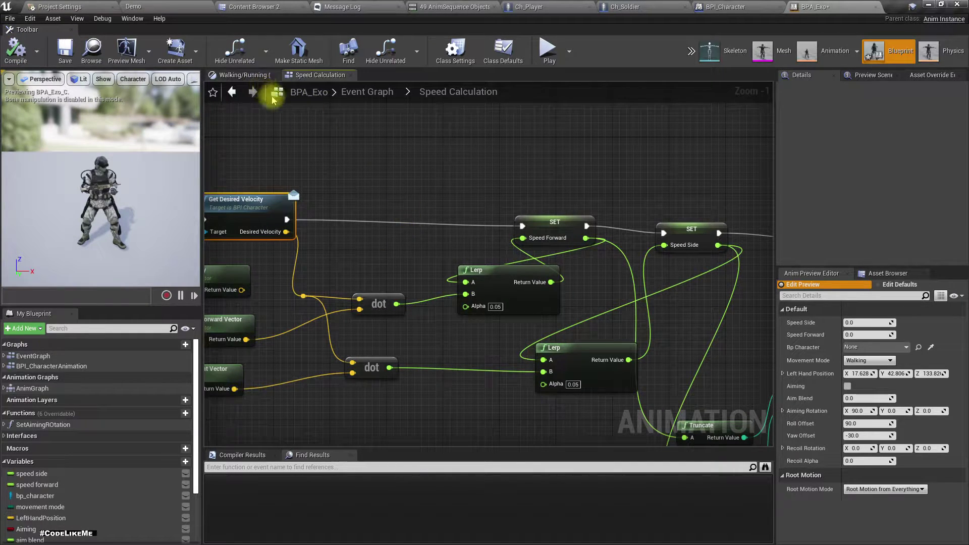
pyautogui.click(245, 75)
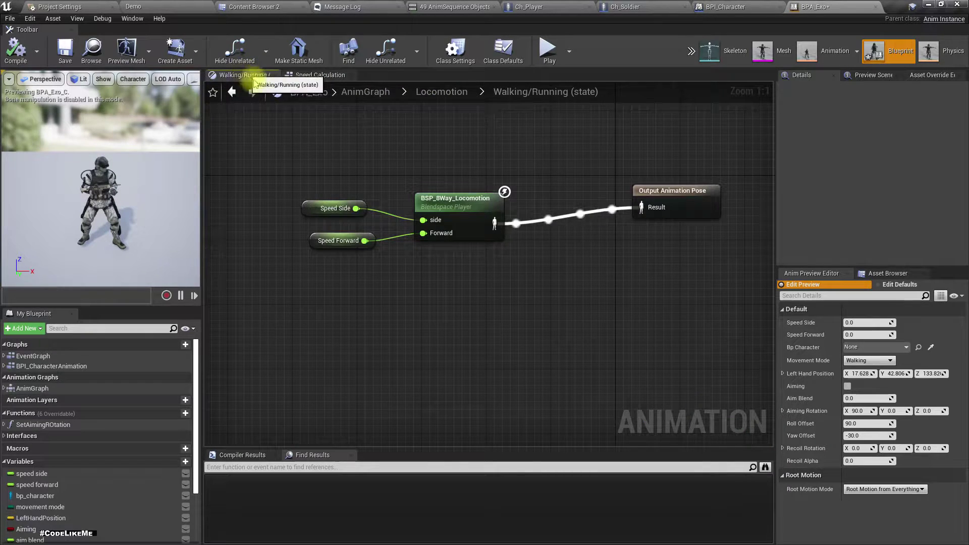
pyautogui.doubleClick(454, 197)
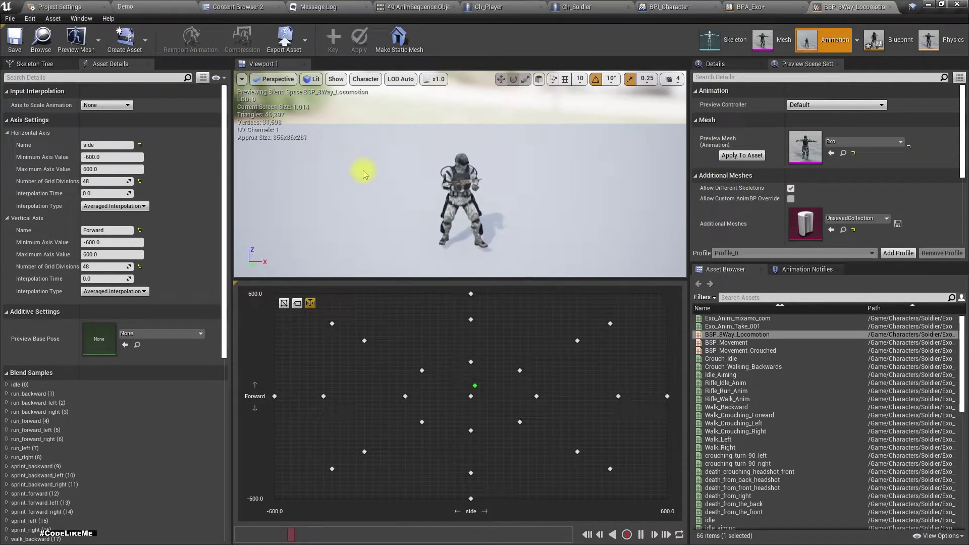
# Play the Demo level full screen, test the soldier's forward and sideways movement, and stop the session
pyautogui.click(161, 7)
pyautogui.press('F11')
pyautogui.hotkey('alt', 'p')
pyautogui.click(431, 194)
pyautogui.press('w')
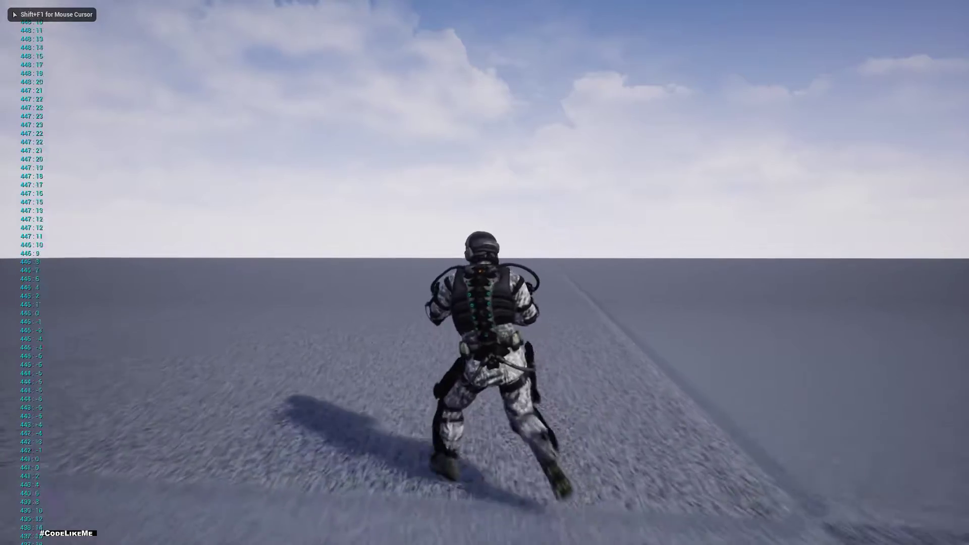
pyautogui.press('d')
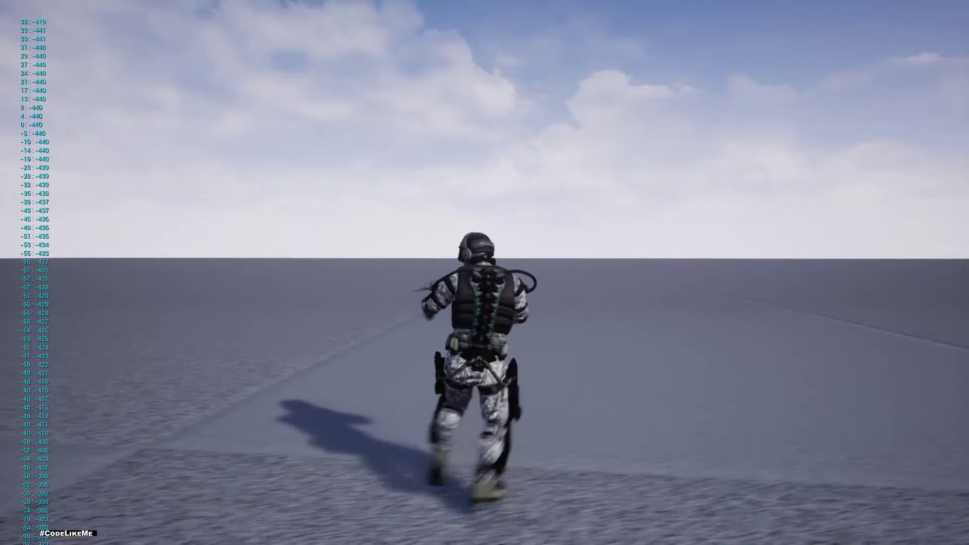
pyautogui.press('Escape')
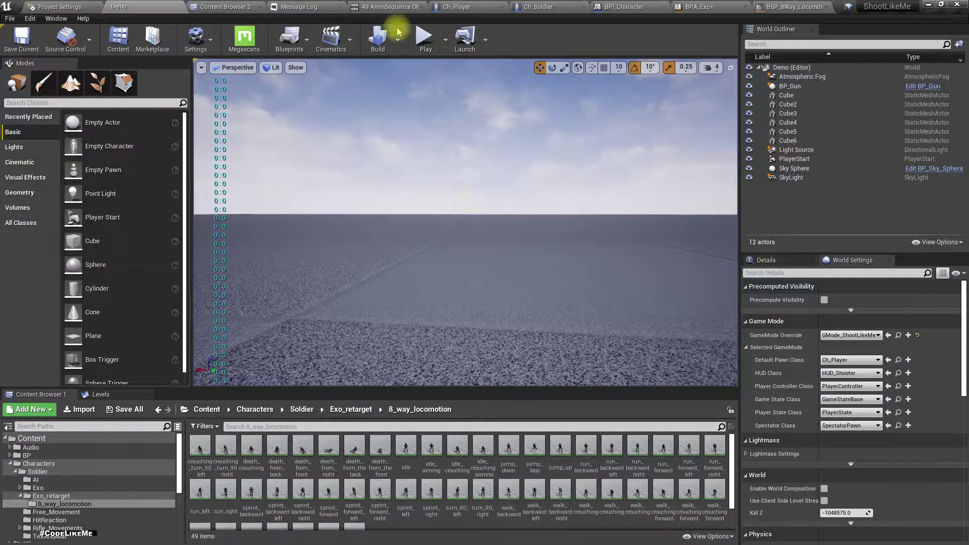
# Set Root Motion Root Lock to Anim First Frame for all 49 animation sequences in the property matrix and save the assets
pyautogui.click(402, 7)
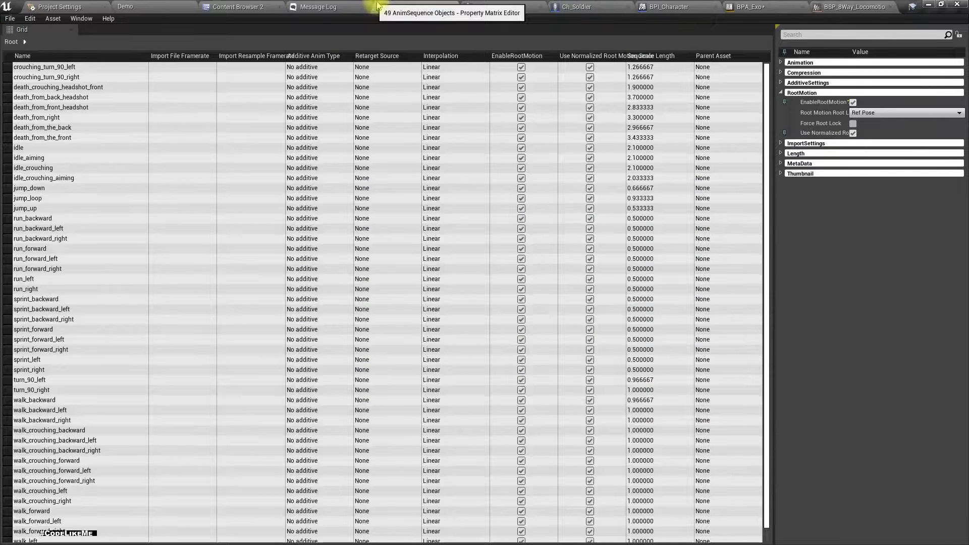
pyautogui.click(861, 114)
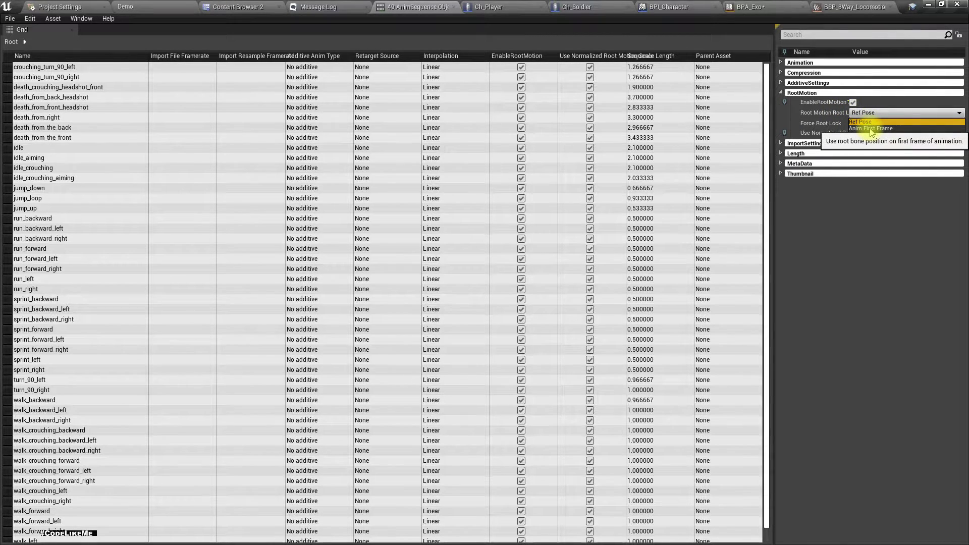
pyautogui.click(871, 129)
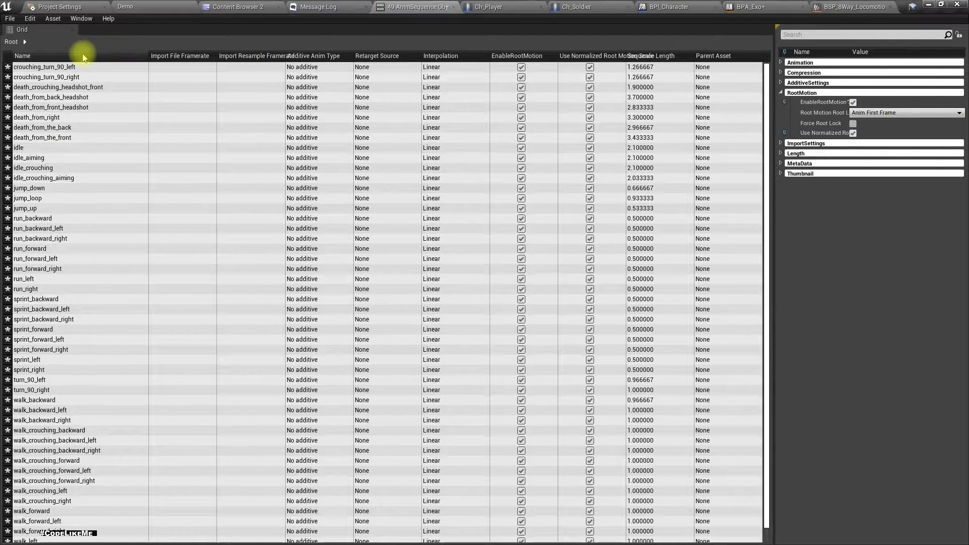
pyautogui.hotkey('ctrl', 's')
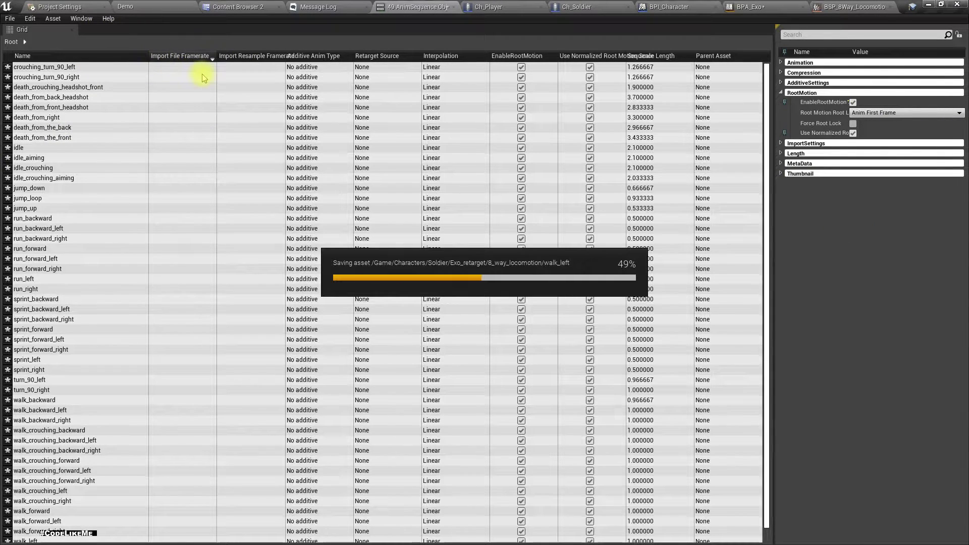
# Play the Demo level full screen again, test the soldier walking and sprinting forward, and return to the normal editor layout
pyautogui.click(163, 6)
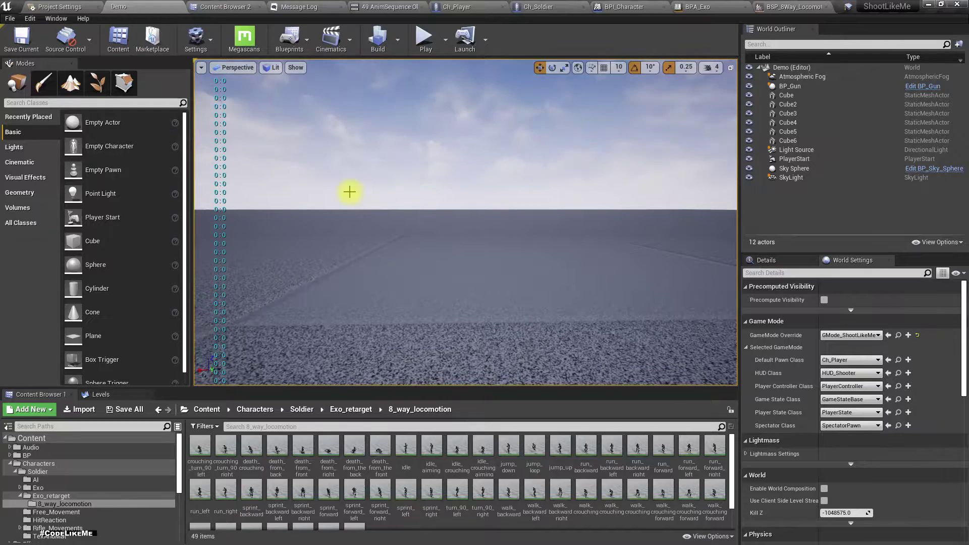
pyautogui.press('F11')
pyautogui.hotkey('alt', 'p')
pyautogui.click(344, 195)
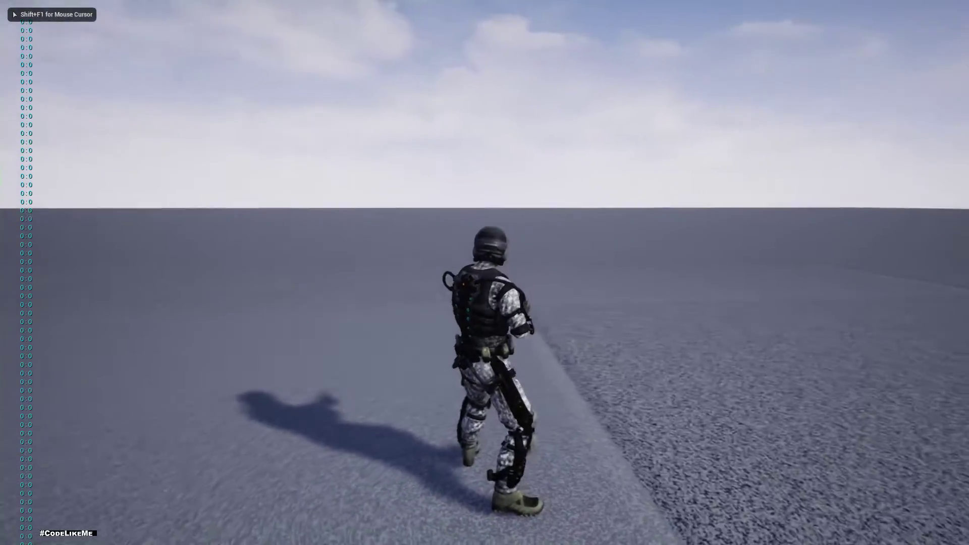
pyautogui.press('w')
pyautogui.press('w')
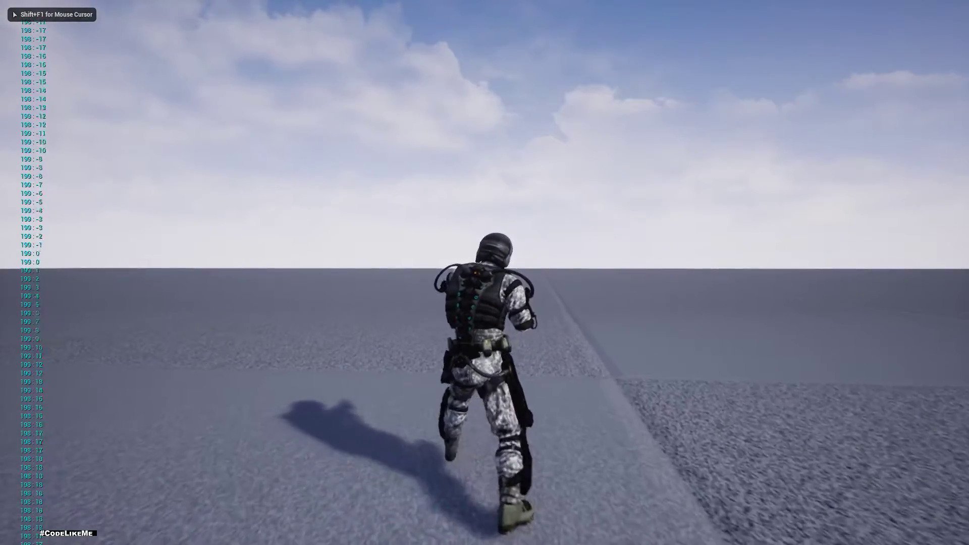
pyautogui.press('w')
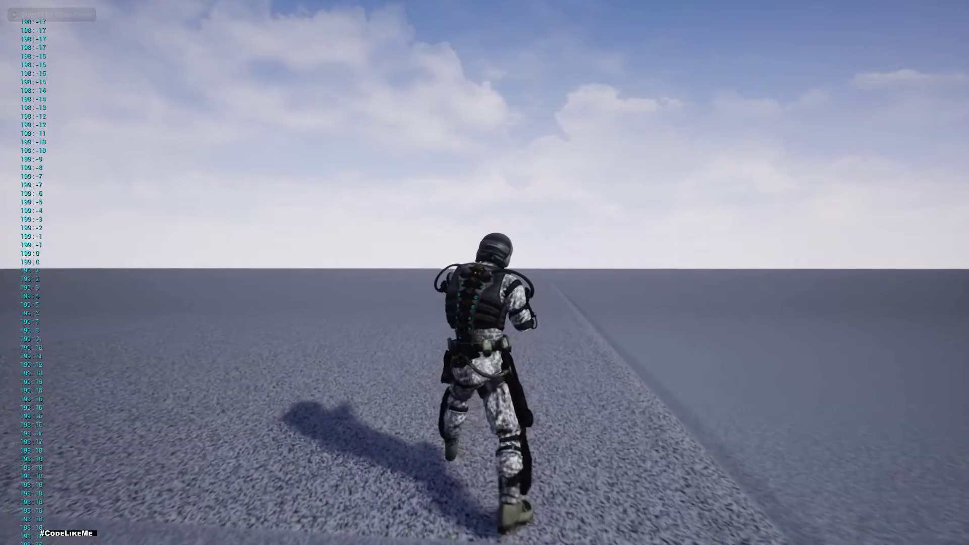
pyautogui.press('shift')
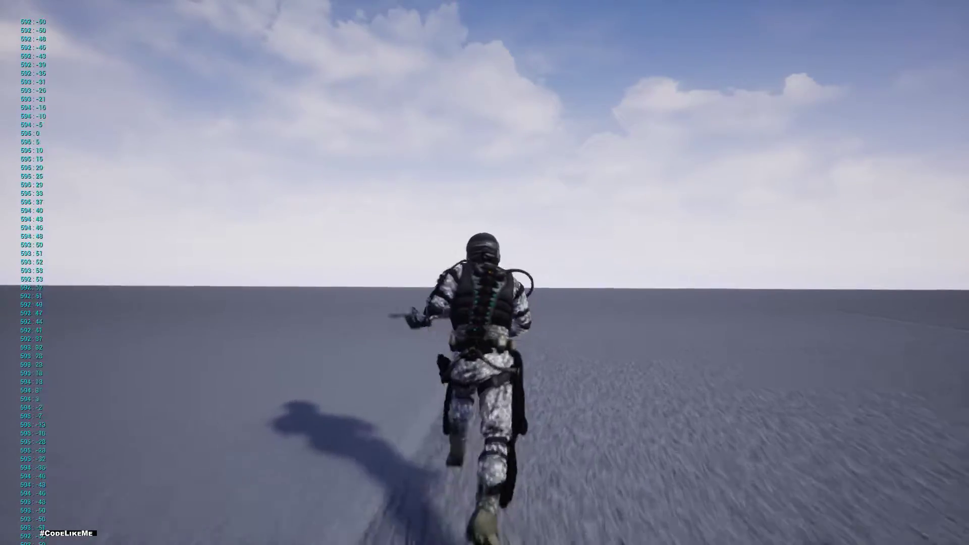
pyautogui.press('Escape')
pyautogui.press('F11')
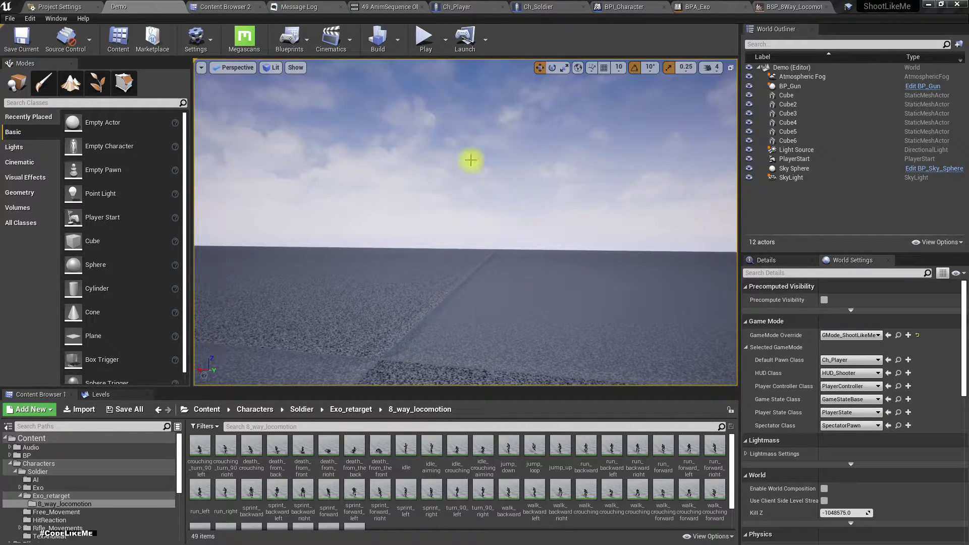
# Open the sprint_forward animation from the 8_way_locomotion folder
pyautogui.click(386, 6)
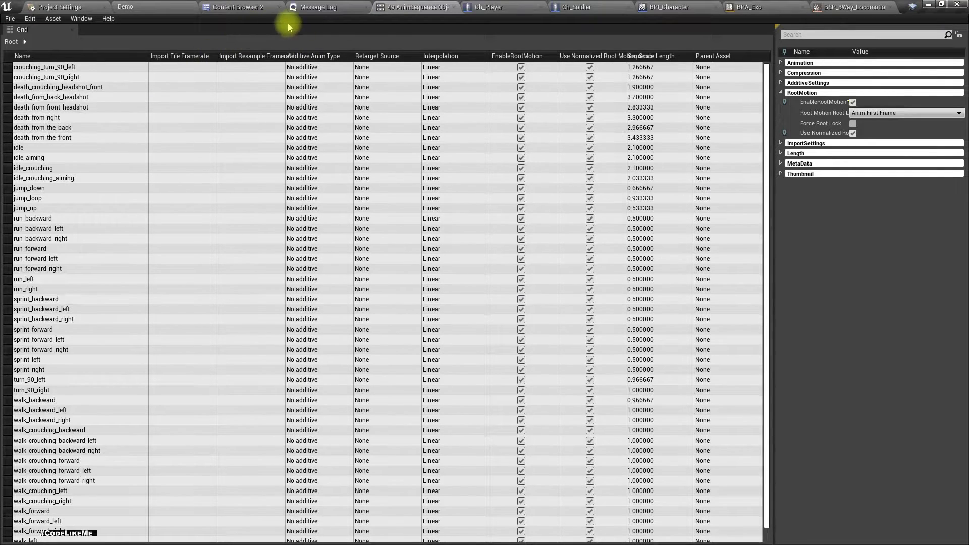
pyautogui.click(261, 7)
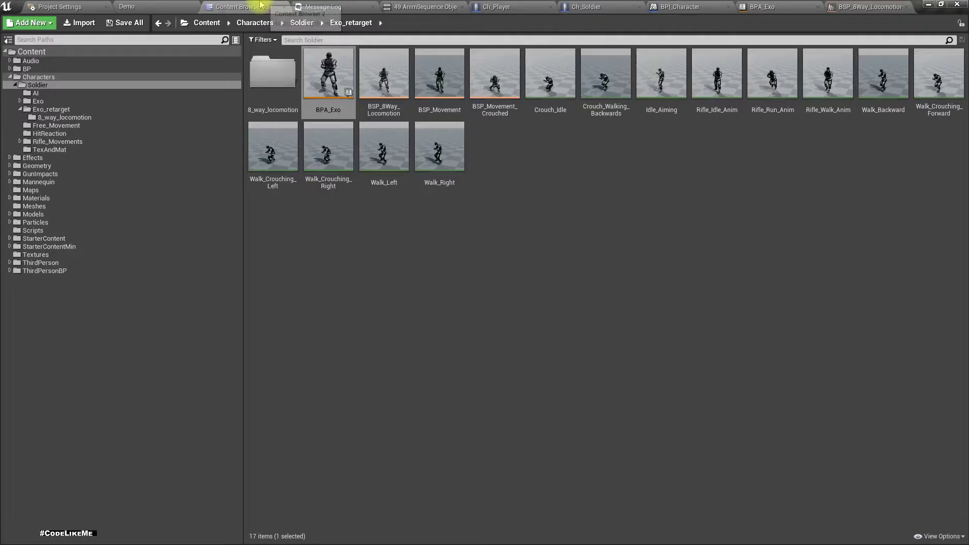
pyautogui.doubleClick(272, 71)
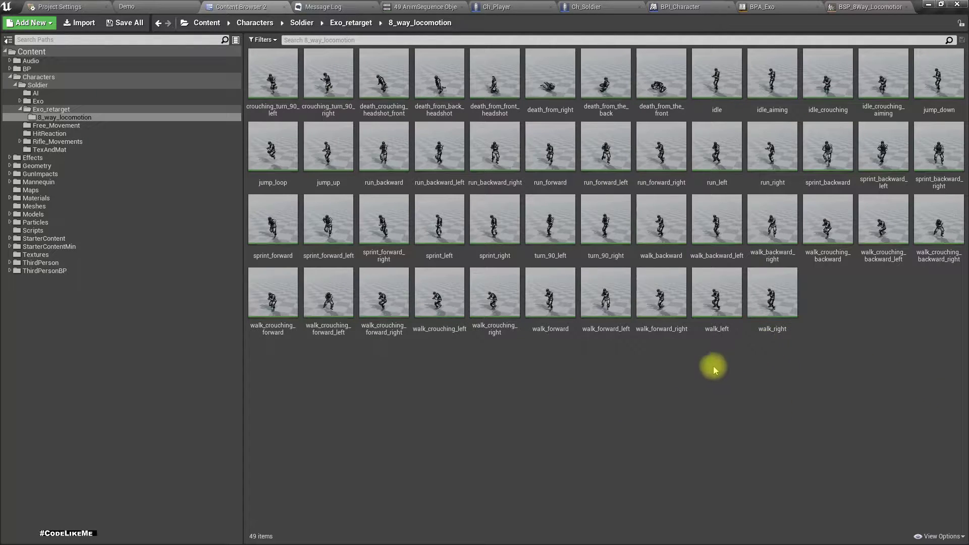
pyautogui.click(439, 222)
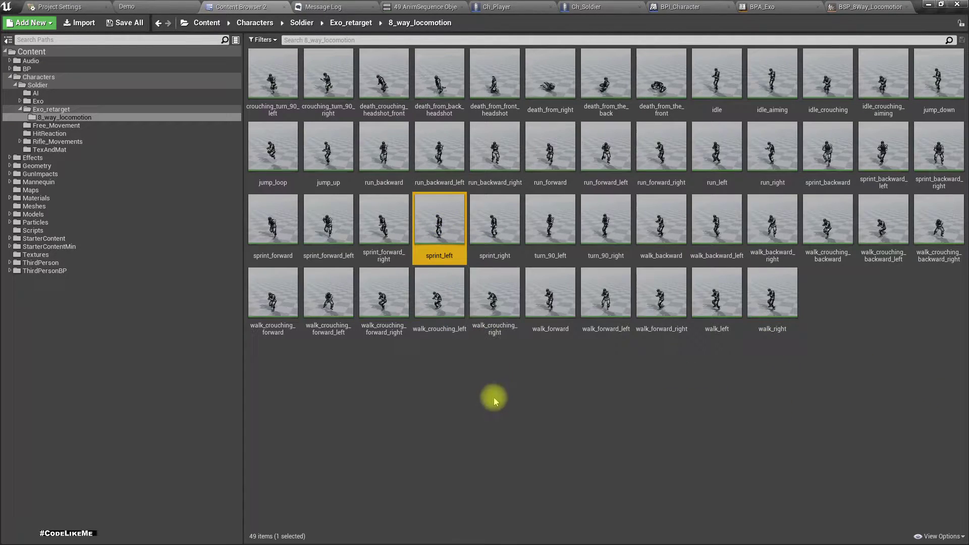
pyautogui.doubleClick(268, 229)
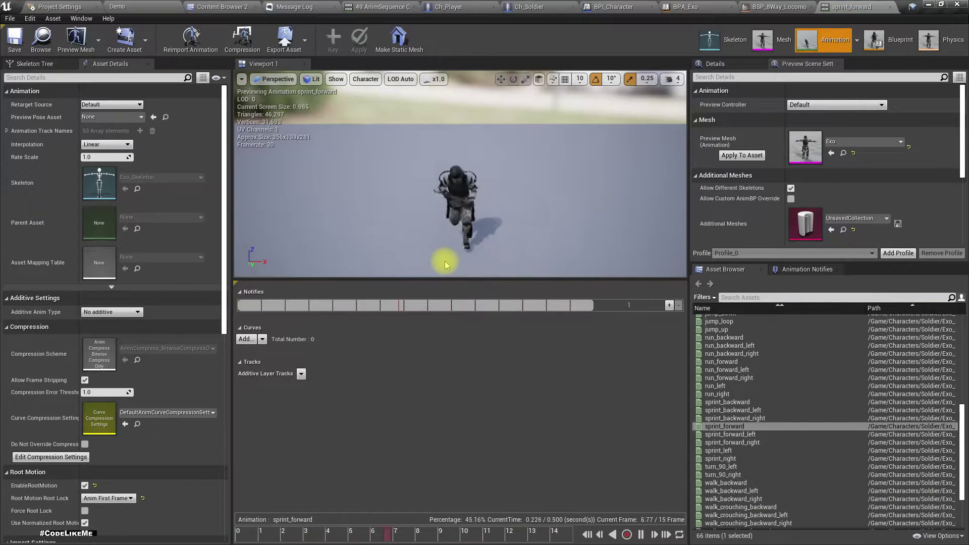
# Preview the sprint_forward animation from the top orthographic view, starting at frame 0
pyautogui.click(275, 79)
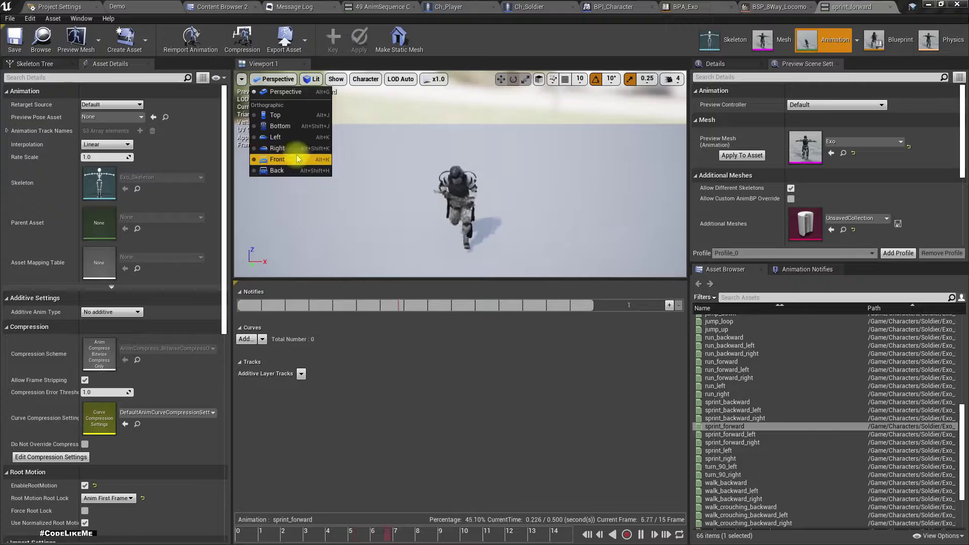
pyautogui.click(281, 103)
pyautogui.scroll(3, 457, 183)
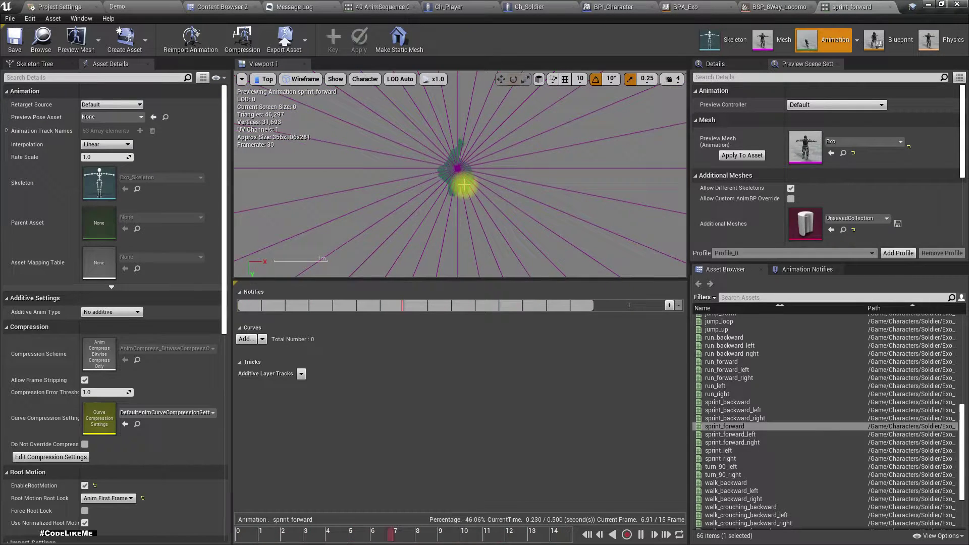
pyautogui.moveTo(258, 536); pyautogui.dragTo(232, 540)
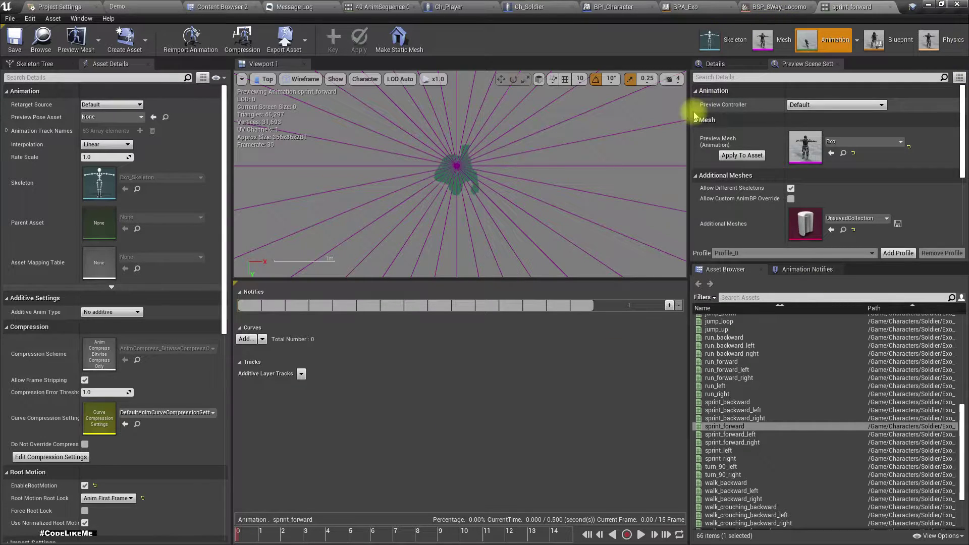
# Select the root bone with the translation gizmo and scrub sprint_forward through to its last frame to examine the root's movement
pyautogui.click(729, 65)
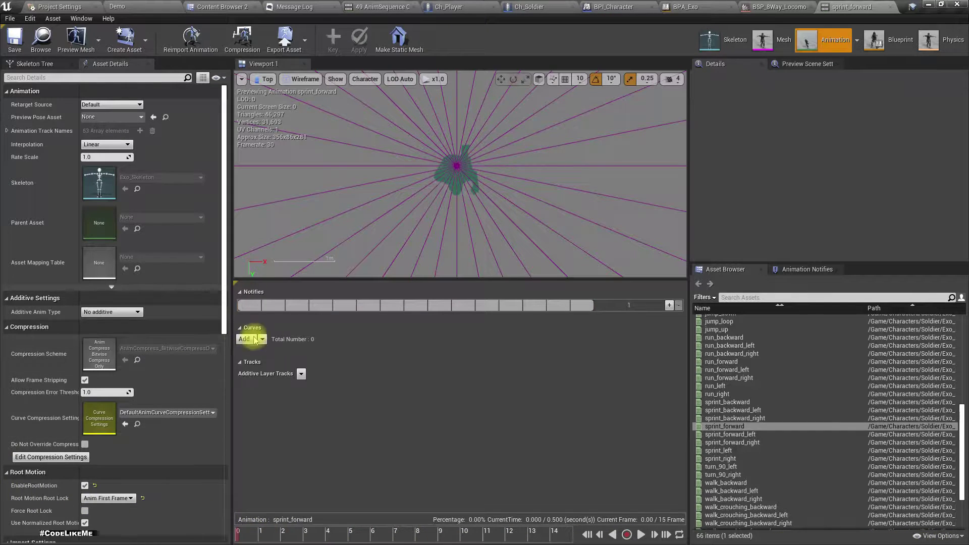
pyautogui.click(35, 63)
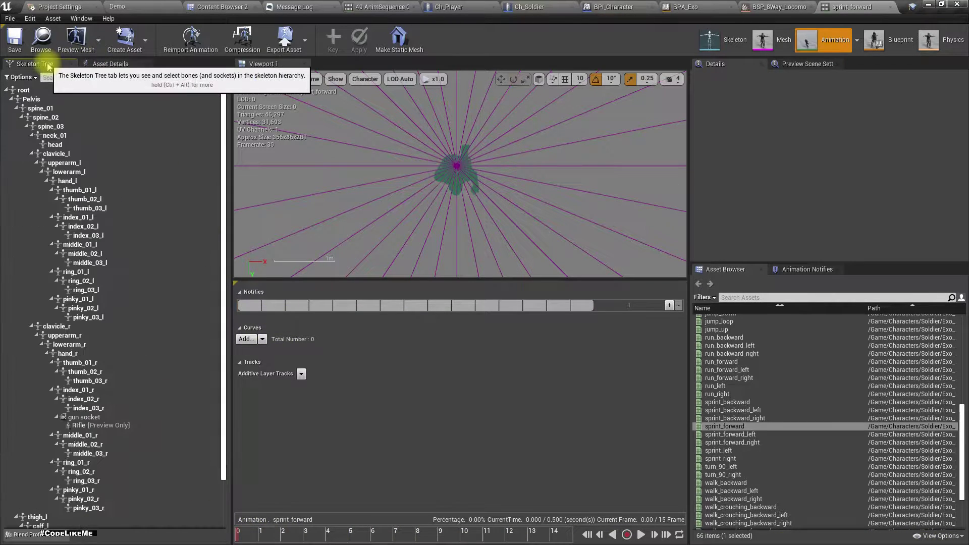
pyautogui.click(30, 92)
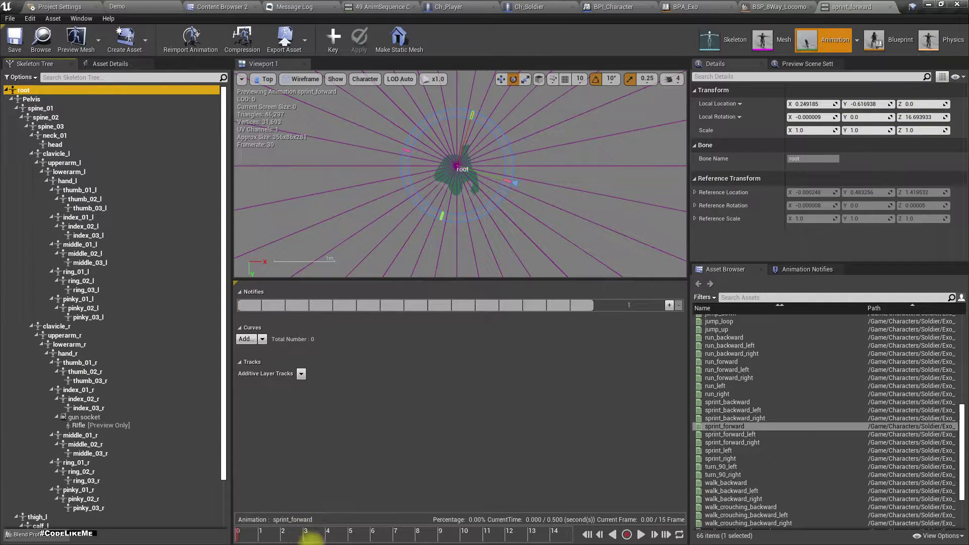
pyautogui.moveTo(244, 535); pyautogui.dragTo(772, 539)
pyautogui.click(343, 532)
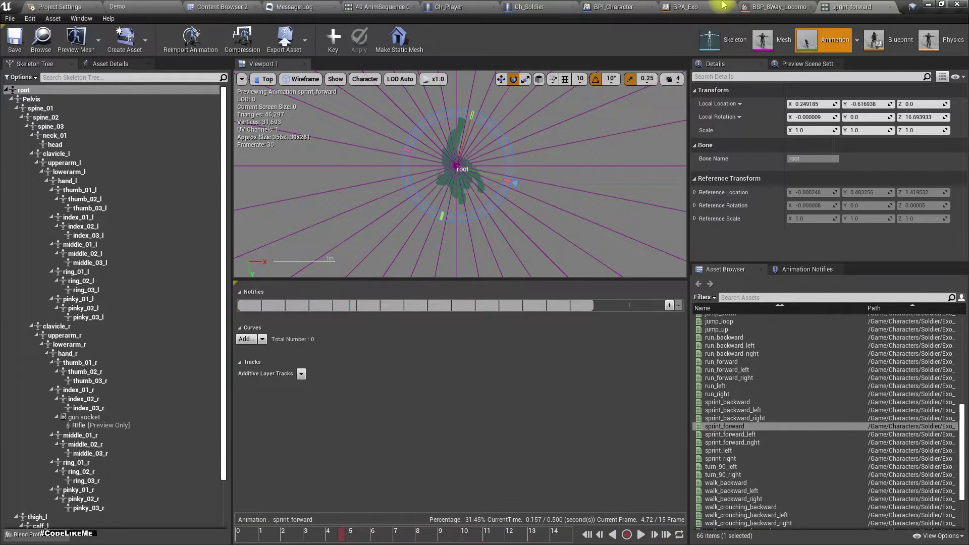
pyautogui.click(502, 80)
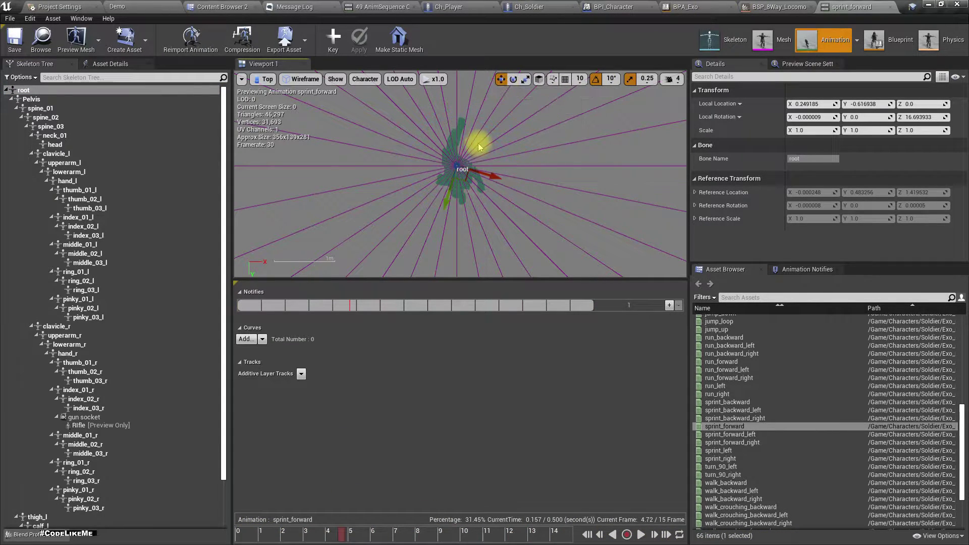
pyautogui.moveTo(270, 536); pyautogui.dragTo(690, 542)
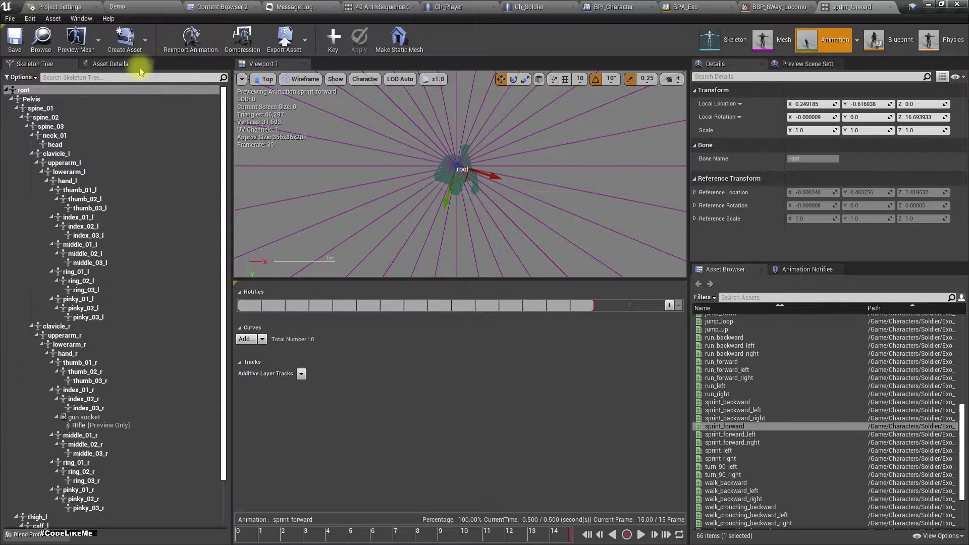
# Set sprint_forward's Root Motion Root Lock to Ref Pose and return the preview to the first frame
pyautogui.click(100, 64)
pyautogui.scroll(-4, 98, 422)
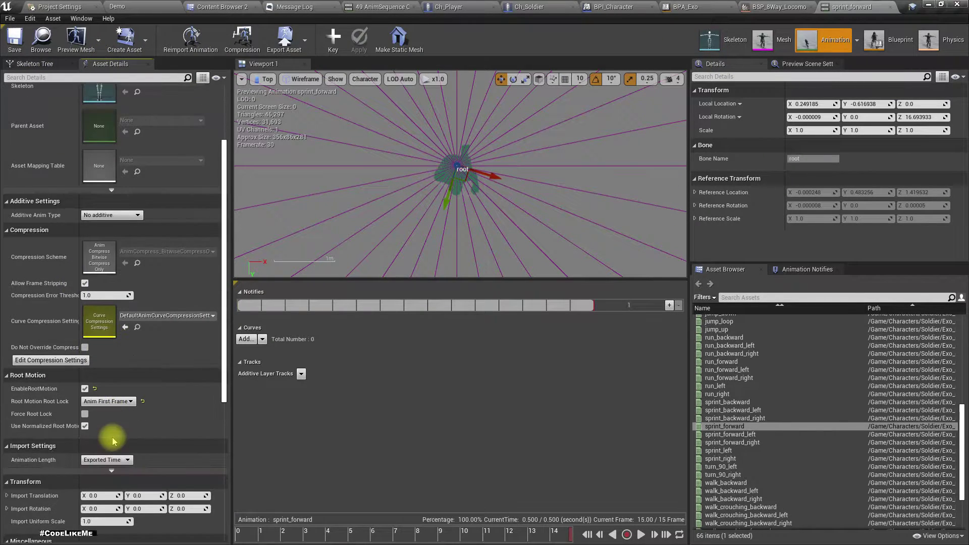
pyautogui.click(104, 402)
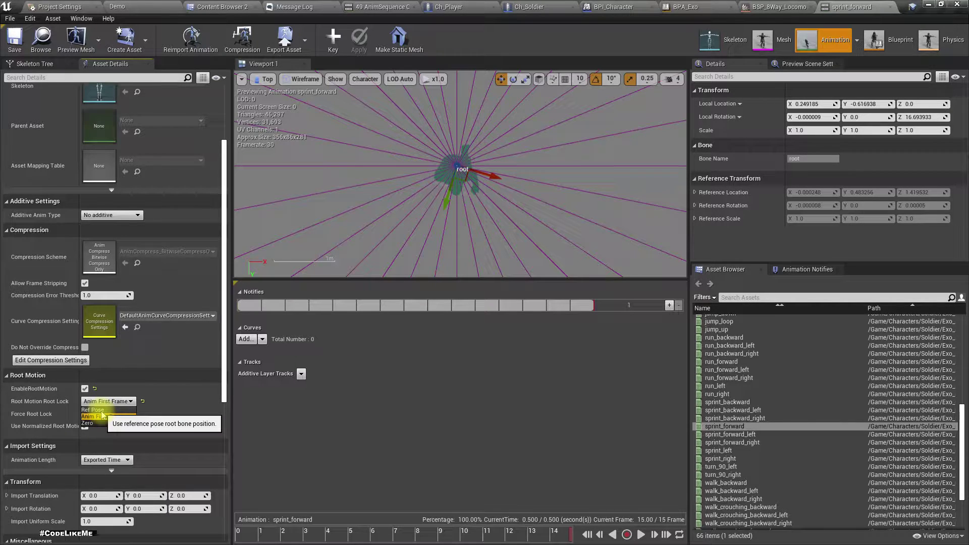
pyautogui.click(102, 411)
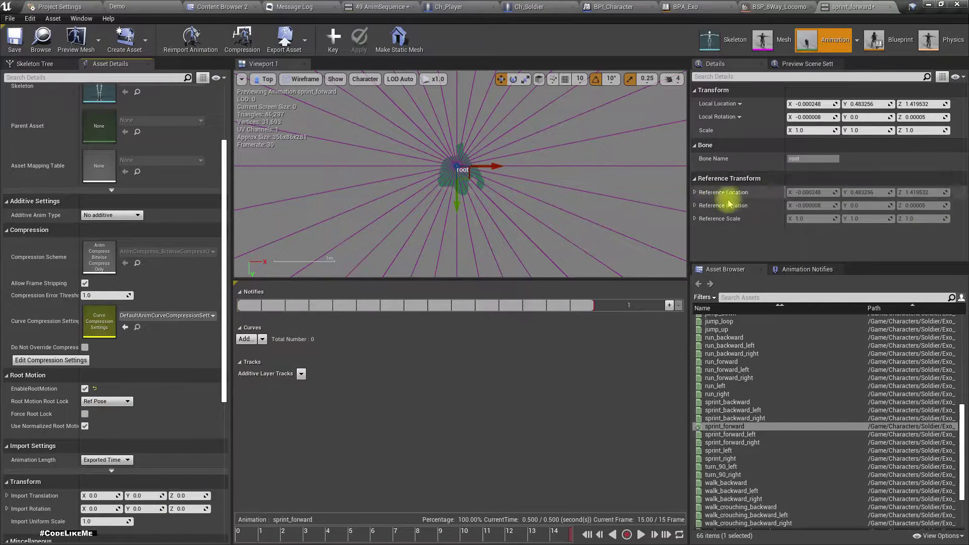
pyautogui.click(914, 117)
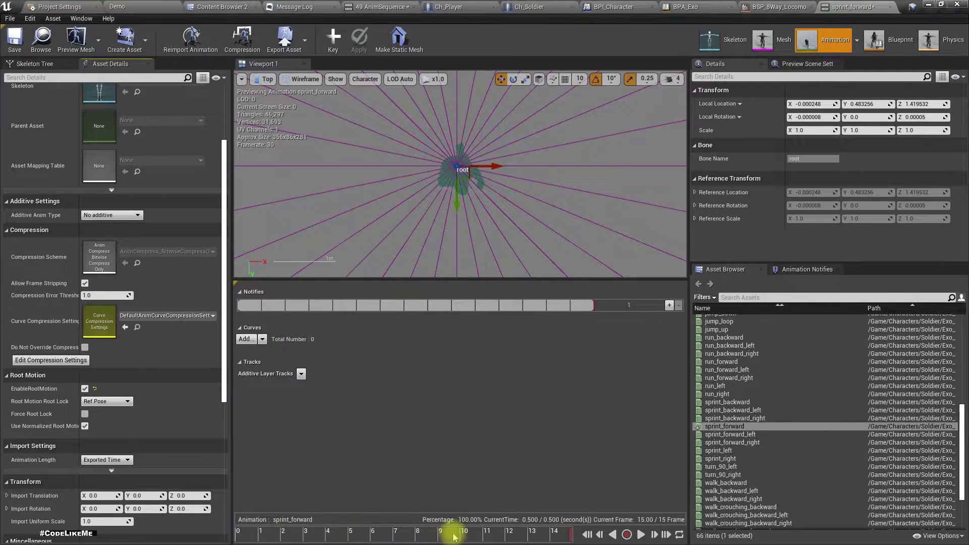
pyautogui.click(612, 534)
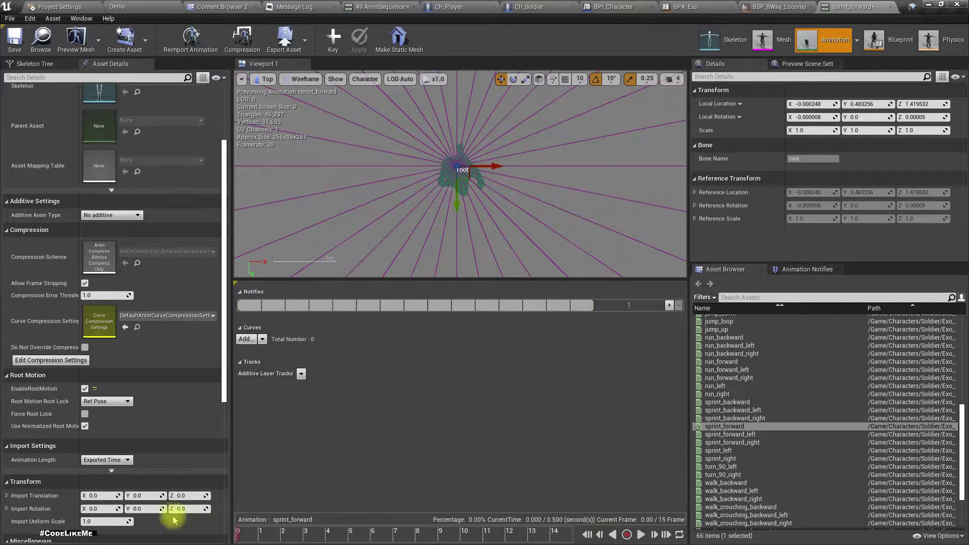
# Play the Demo level full screen twice, test the soldier walking forward, and return to the normal editor layout
pyautogui.click(178, 6)
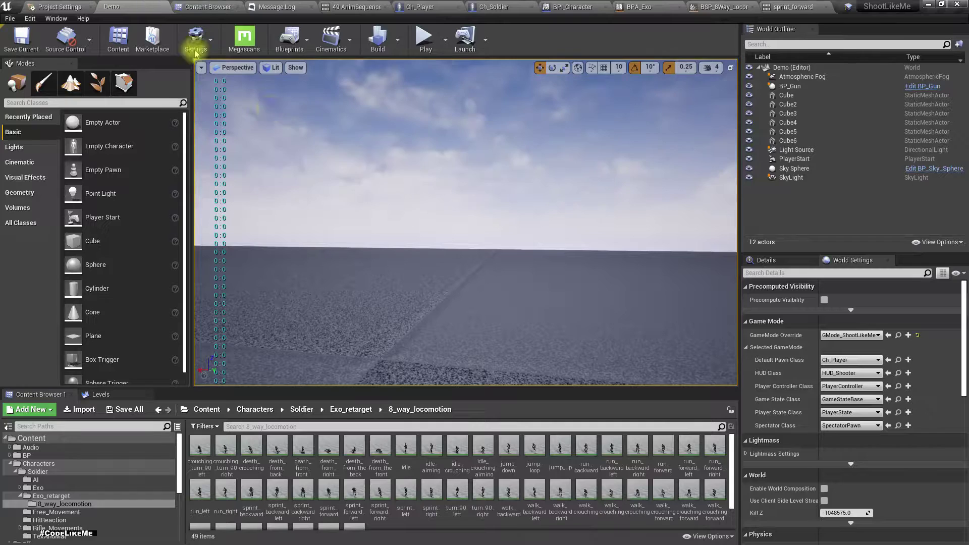
pyautogui.press('F11')
pyautogui.hotkey('alt', 'p')
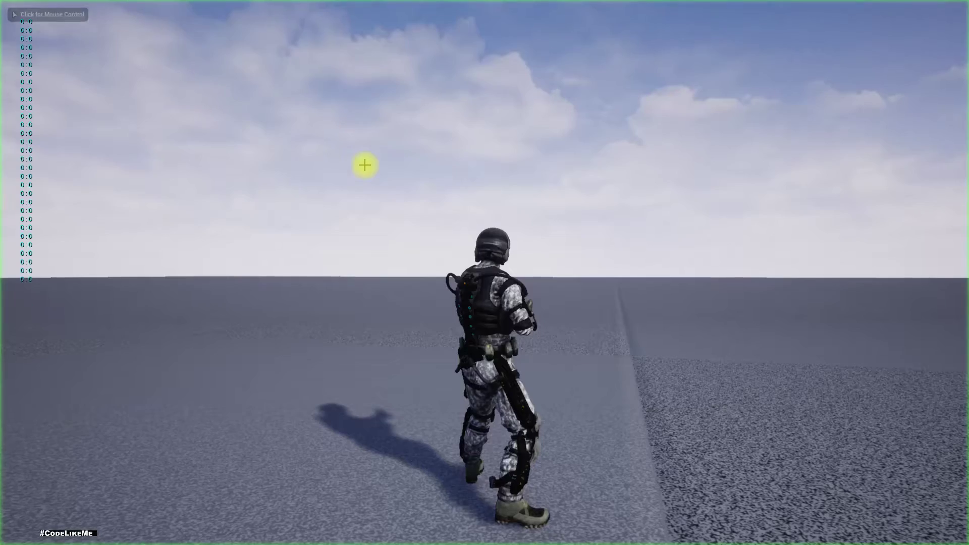
pyautogui.click(734, 240)
pyautogui.press('w')
pyautogui.press('w')
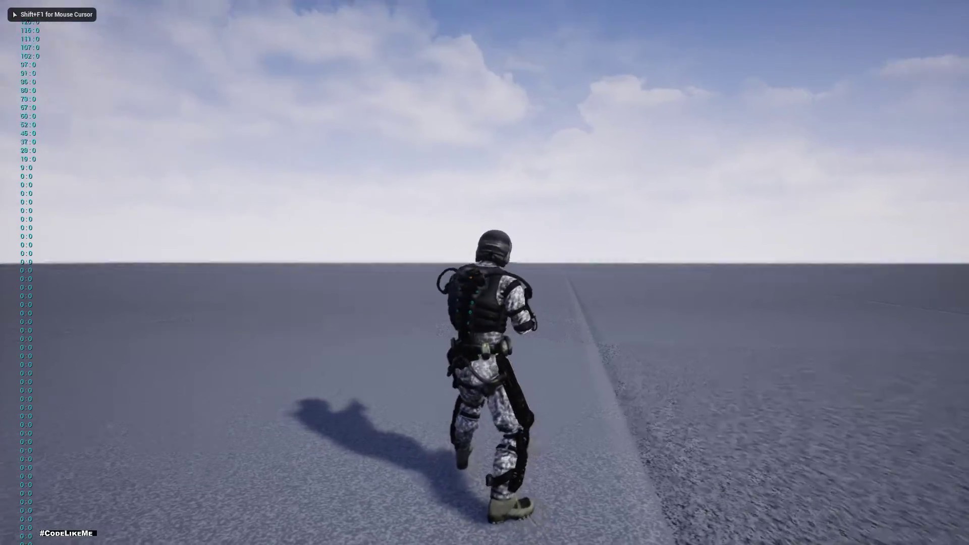
pyautogui.press('Escape')
pyautogui.hotkey('alt', 'p')
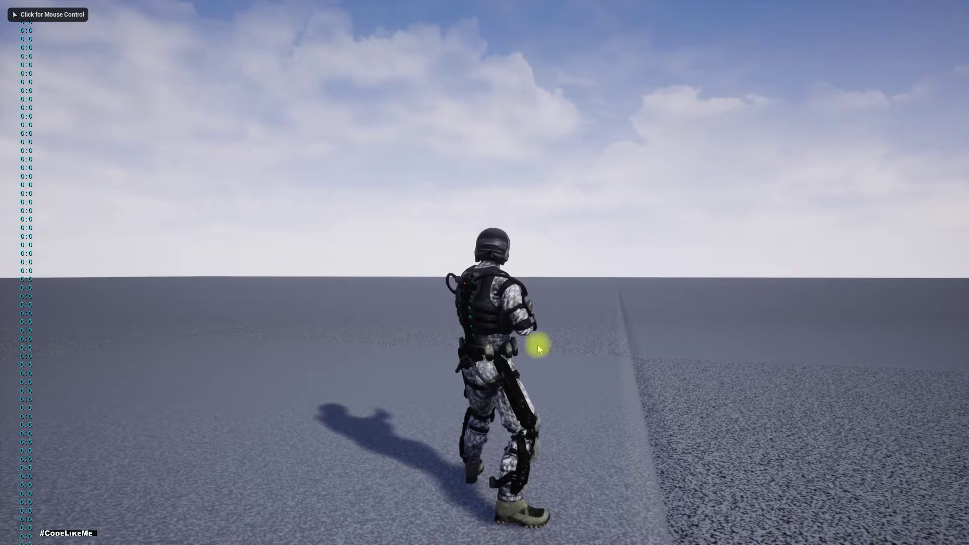
pyautogui.click(573, 249)
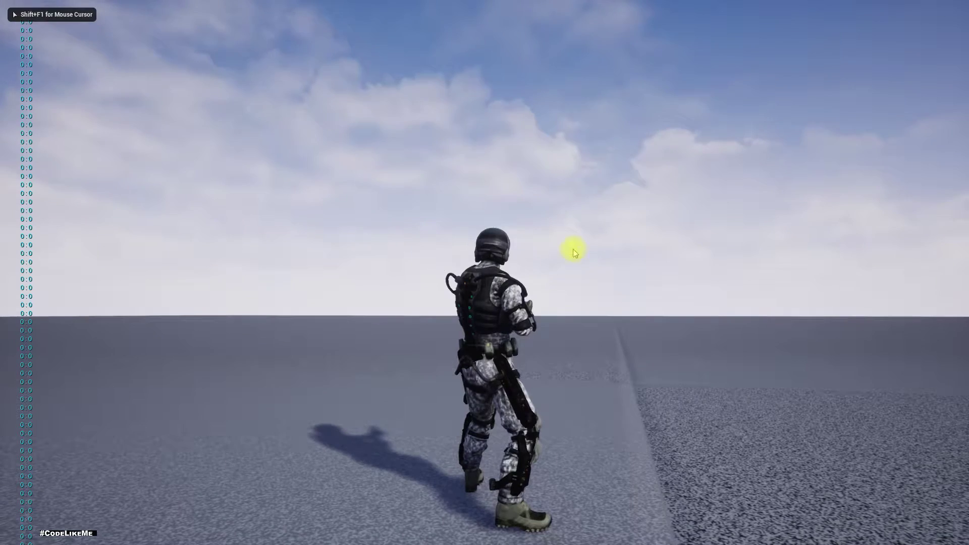
pyautogui.press('Escape')
pyautogui.press('F11')
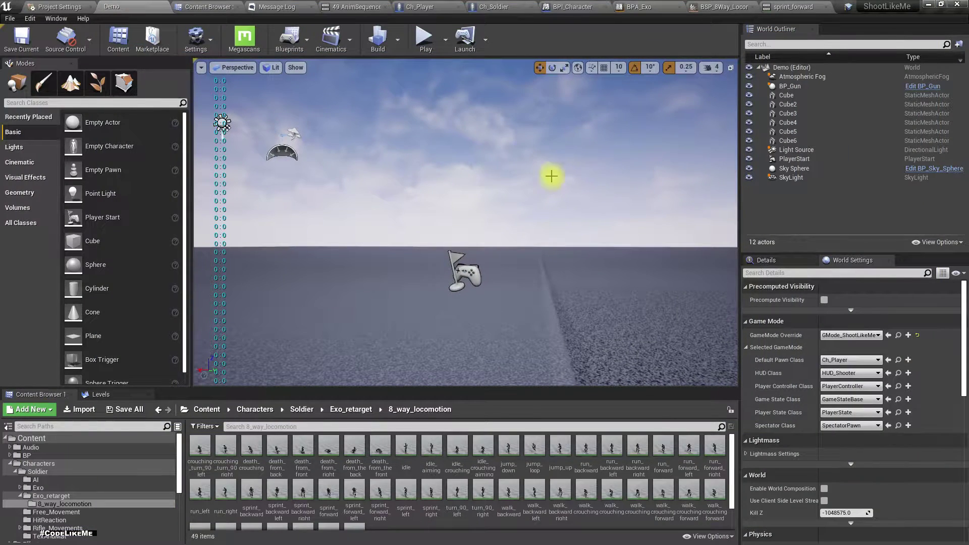
# In Ch_Player's event graph, add a Set Input Mode Game Only node after the Set Aiming Offset node
pyautogui.click(429, 6)
pyautogui.click(31, 277)
pyautogui.moveTo(631, 251); pyautogui.dragTo(475, 228, button='right')
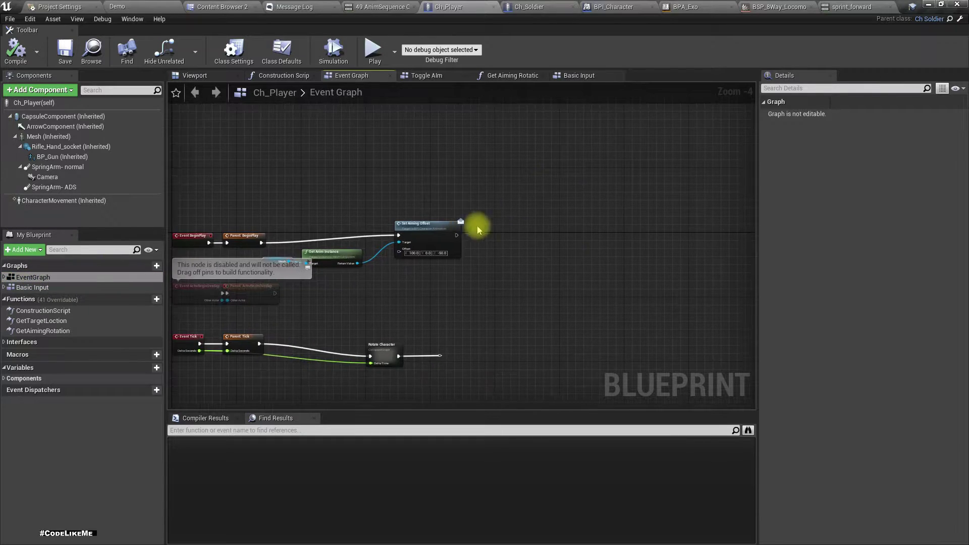
pyautogui.scroll(4, 508, 255)
pyautogui.moveTo(401, 214); pyautogui.dragTo(566, 211)
pyautogui.moveTo(477, 315); pyautogui.dragTo(502, 301, button='right')
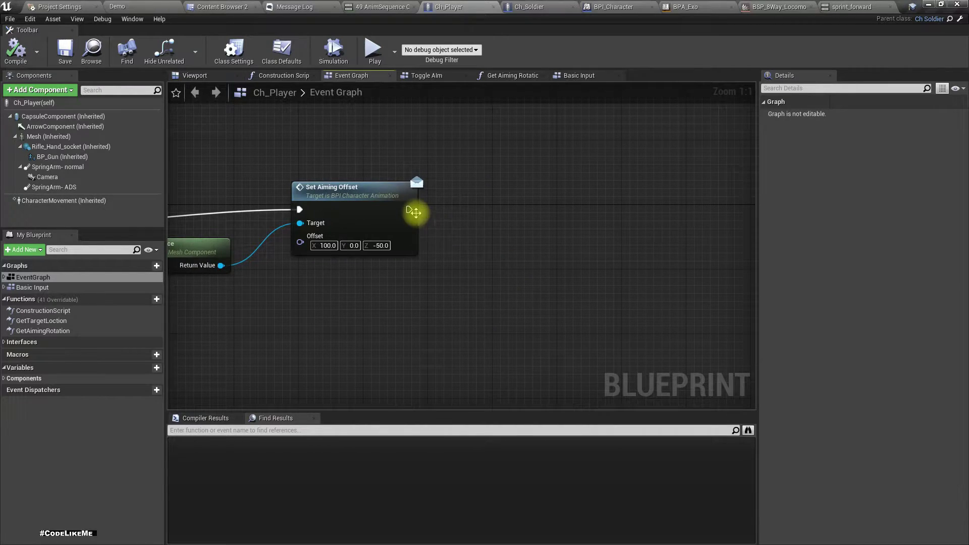
pyautogui.moveTo(411, 210); pyautogui.dragTo(529, 224)
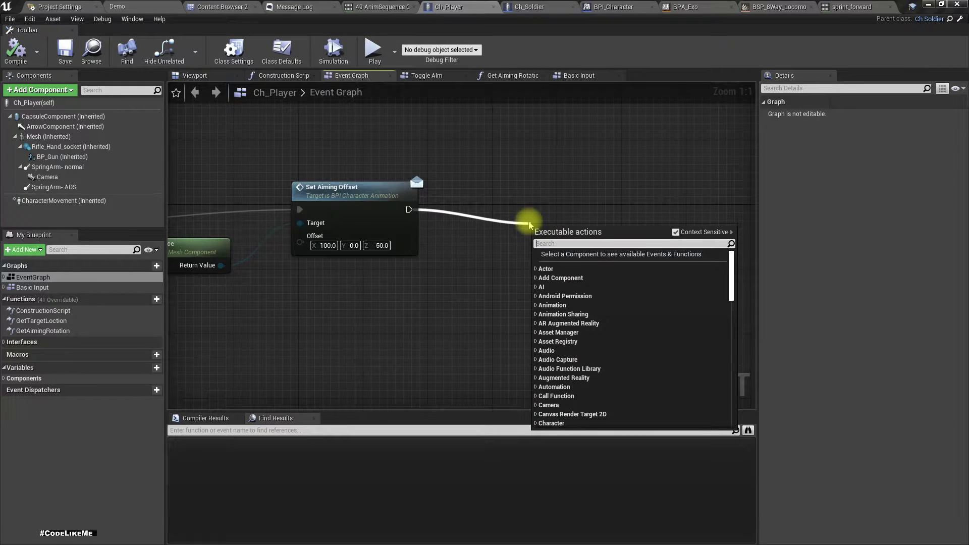
pyautogui.write('input mode')
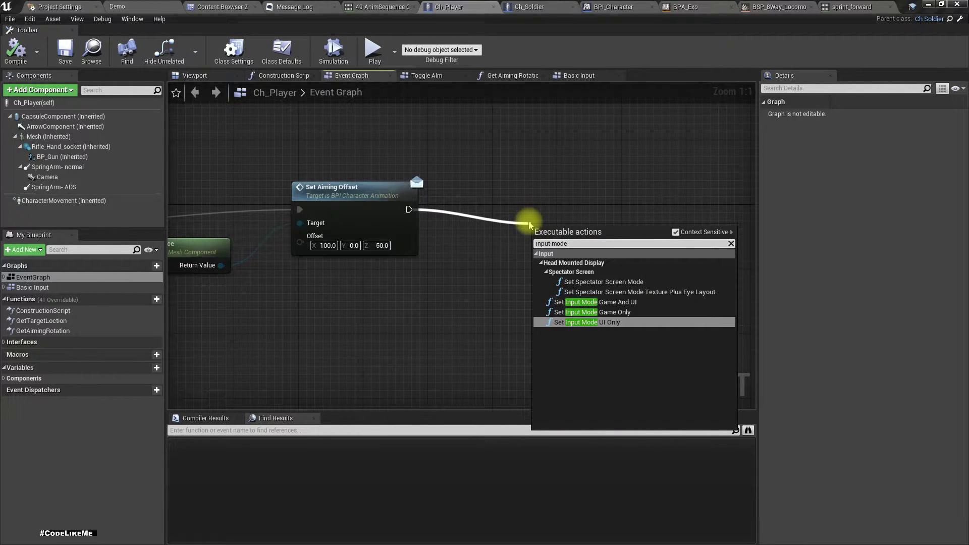
pyautogui.press('Up')
pyautogui.press('Return')
# Feed the Set Input Mode Game Only node's Player Controller input from a new Get Player Controller node
pyautogui.moveTo(542, 255); pyautogui.dragTo(510, 277)
pyautogui.write('get pla')
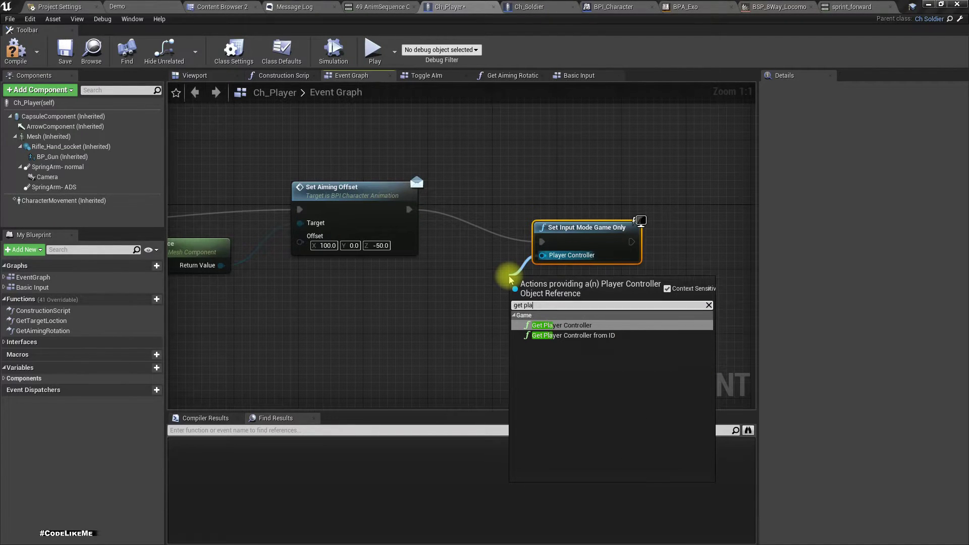
pyautogui.write('yer contr')
pyautogui.press('Return')
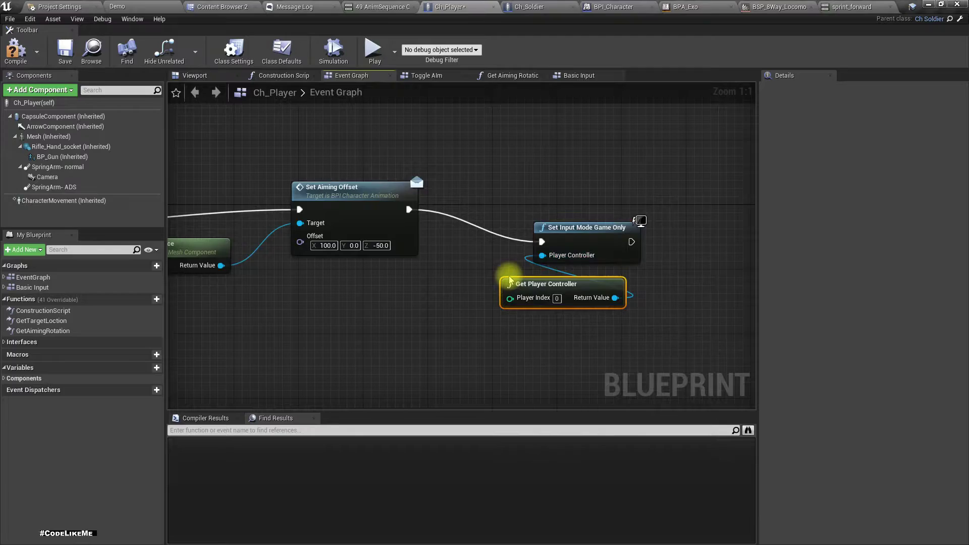
# Play the Demo level full screen, test the soldier walking and sprinting forward, and stop the session
pyautogui.click(147, 7)
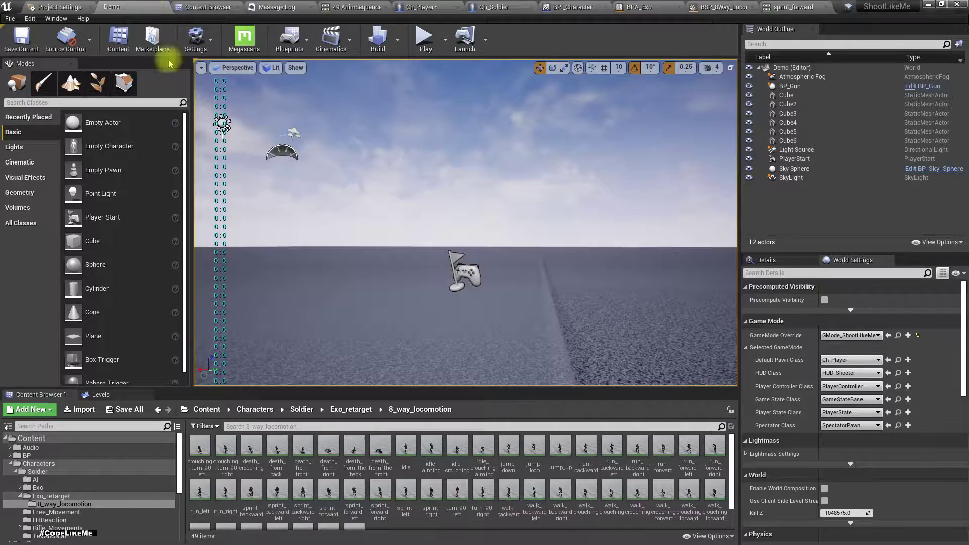
pyautogui.press('F11')
pyautogui.hotkey('alt', 'p')
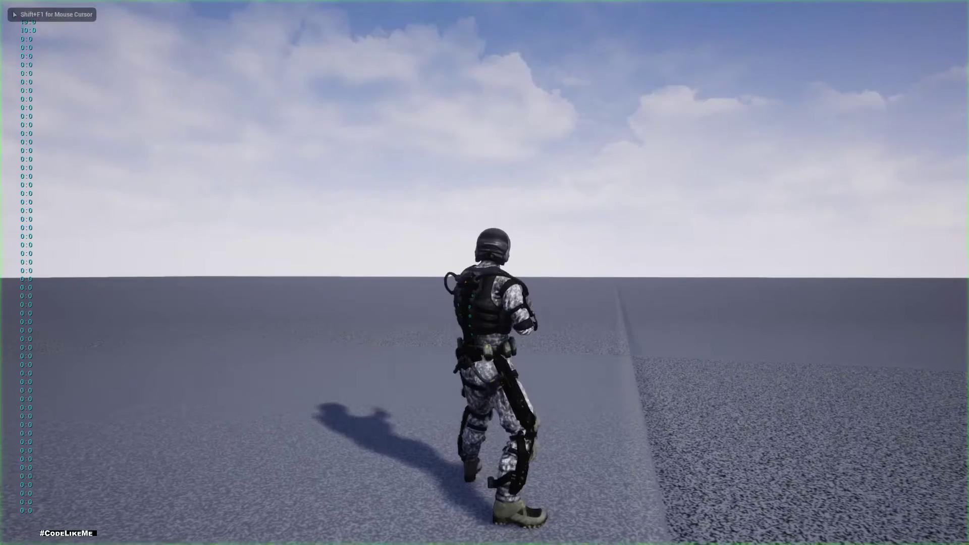
pyautogui.press('w')
pyautogui.press('shift')
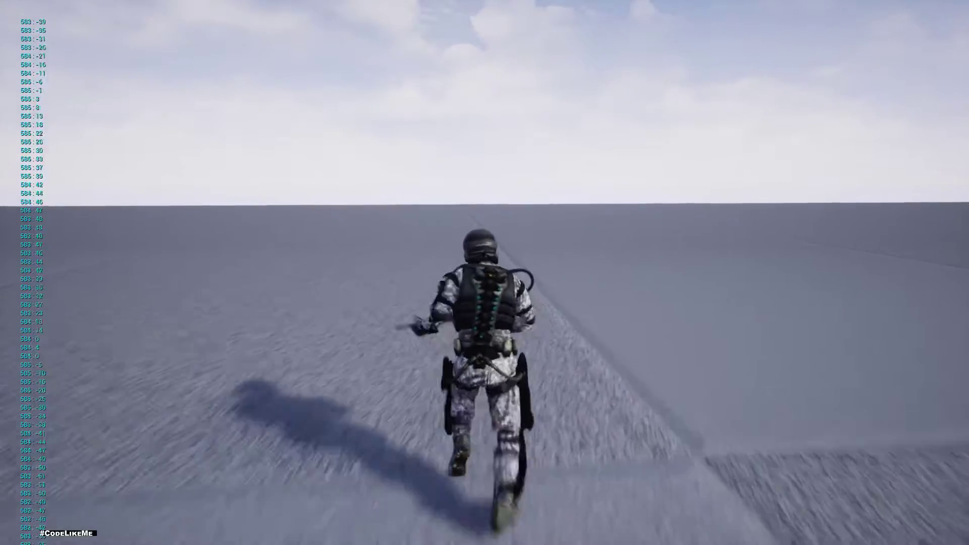
pyautogui.press('Escape')
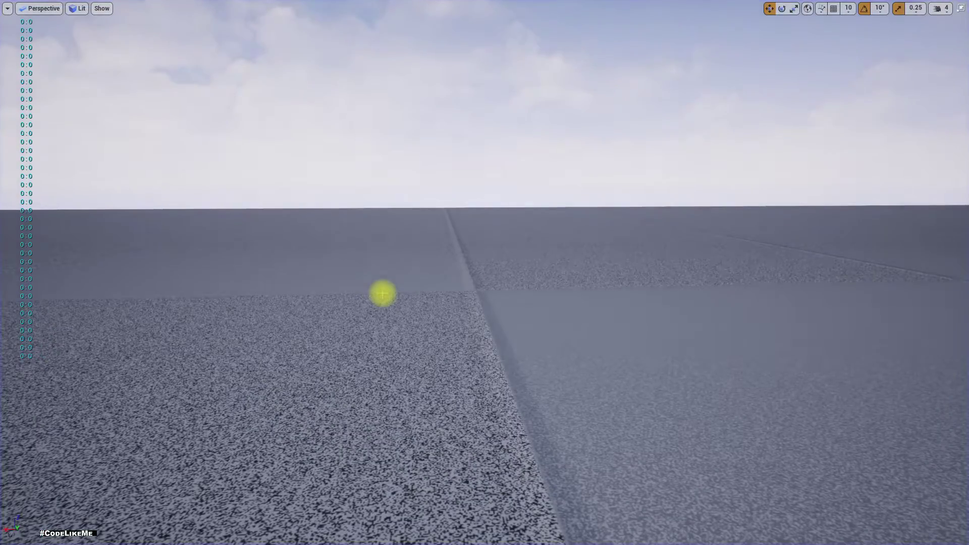
# Play the level again, test the soldier's forward movement, then release the cursor and restore the normal layout with play running
pyautogui.hotkey('alt', 'p')
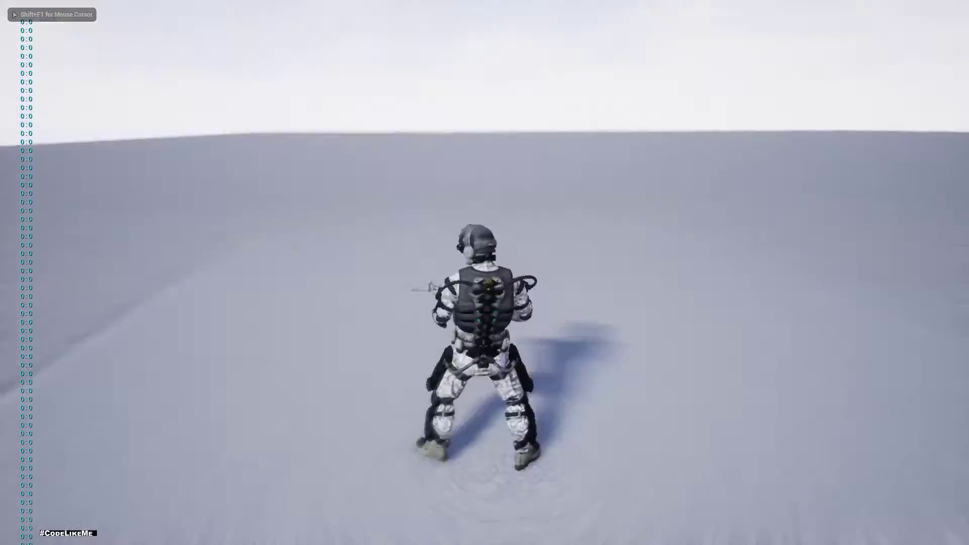
pyautogui.press('w')
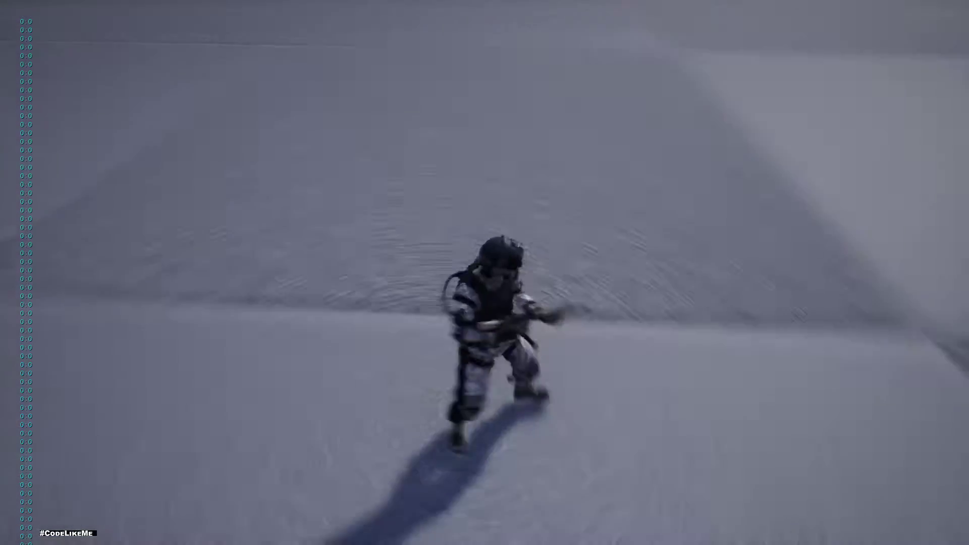
pyautogui.hotkey('shift', 'F1')
pyautogui.press('F11')
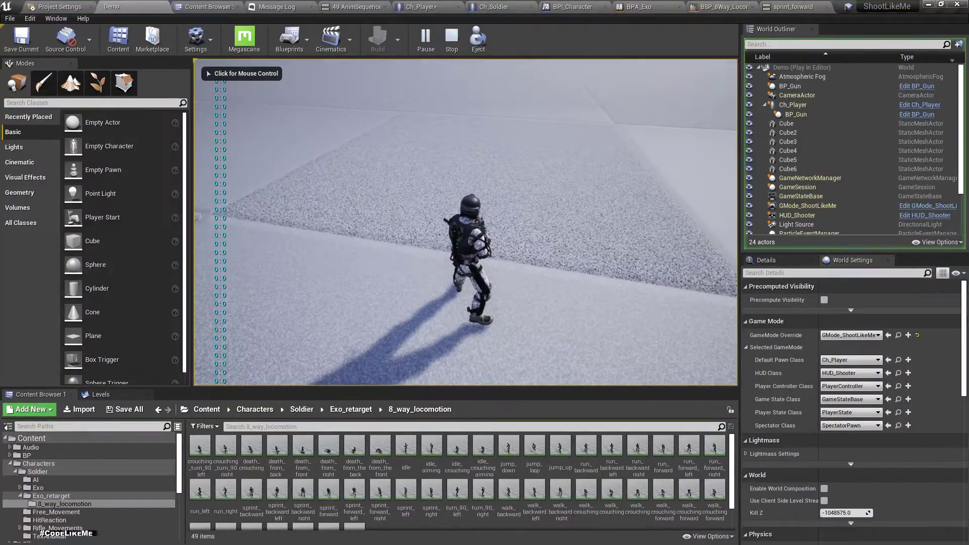
# Open the Rotate Character collapsed graph from the Tick event in Ch_Player's event graph
pyautogui.click(426, 6)
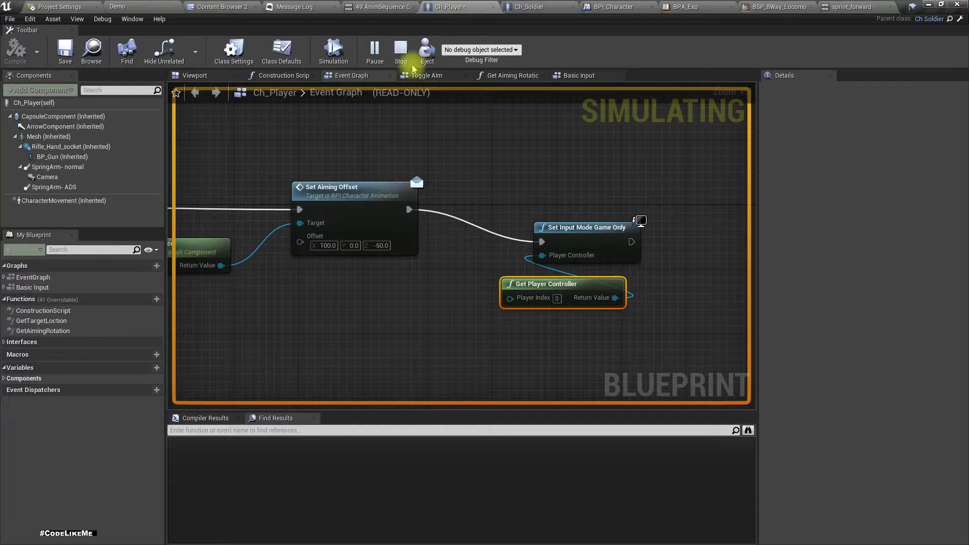
pyautogui.scroll(-5, 321, 191)
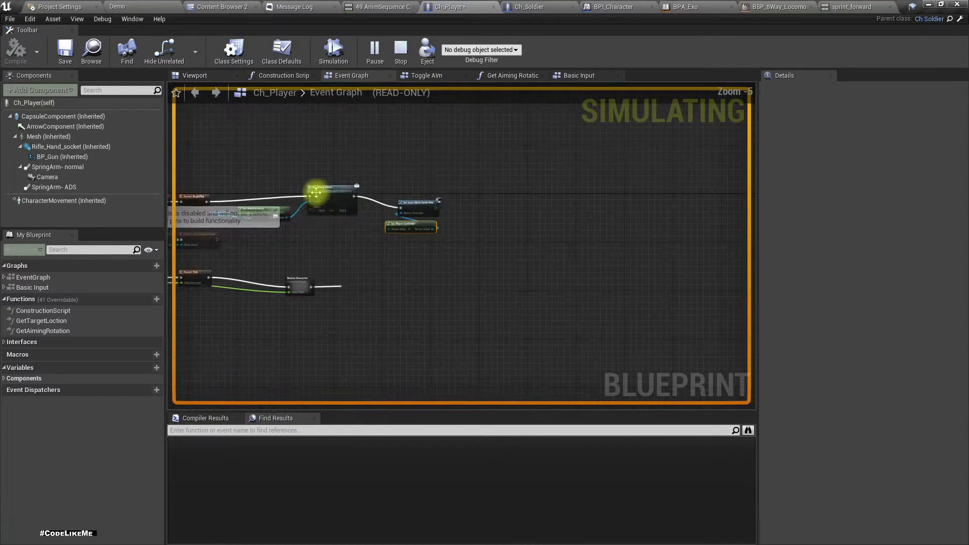
pyautogui.scroll(3, 429, 264)
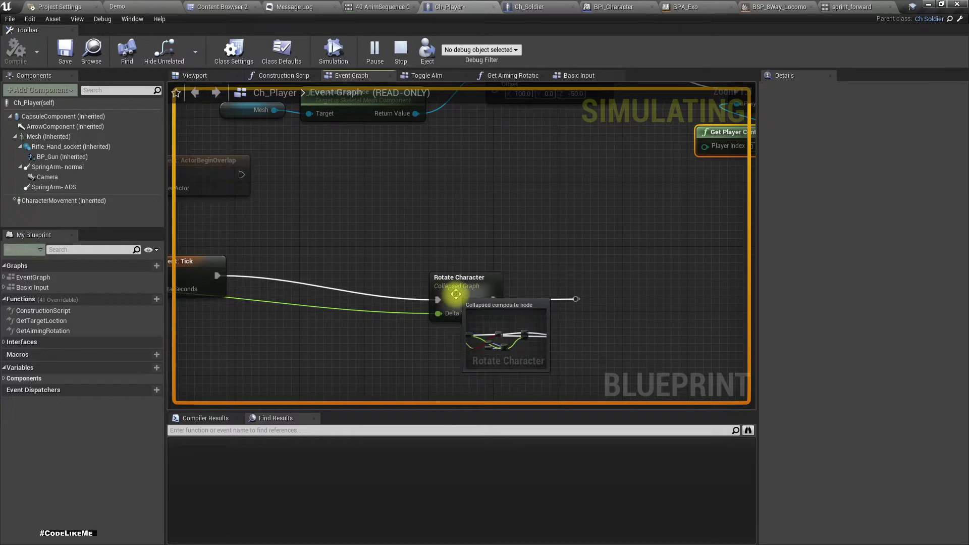
pyautogui.doubleClick(426, 282)
pyautogui.scroll(4, 373, 238)
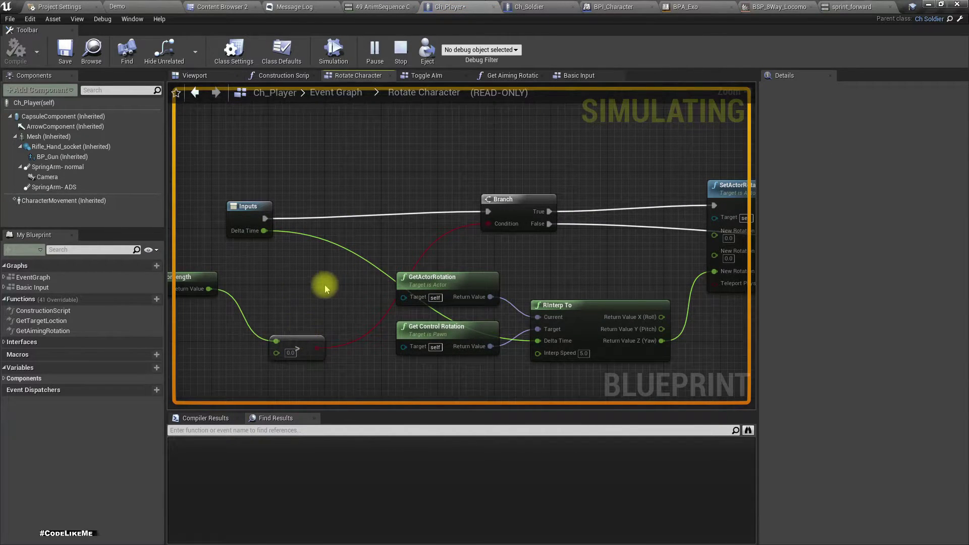
# Debug the running Ch_Player instance, check the VectorLength node's return value, and stop the play session
pyautogui.moveTo(325, 288); pyautogui.dragTo(418, 271, button='right')
pyautogui.click(478, 51)
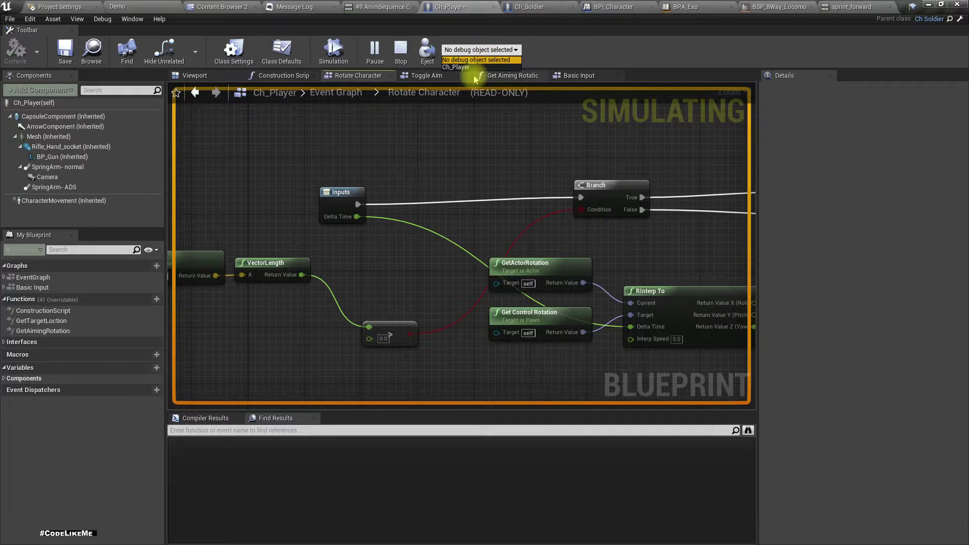
pyautogui.click(466, 68)
pyautogui.moveTo(302, 275)
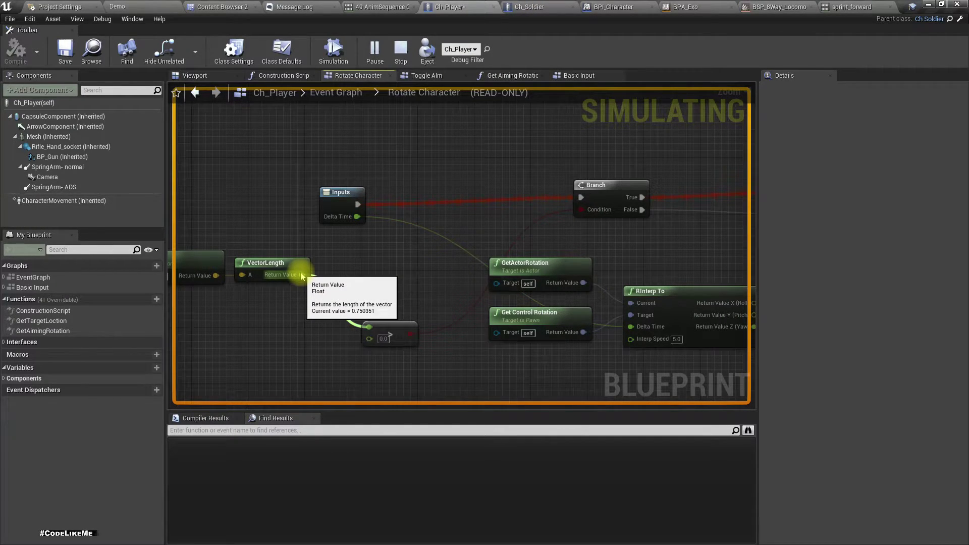
pyautogui.press('Escape')
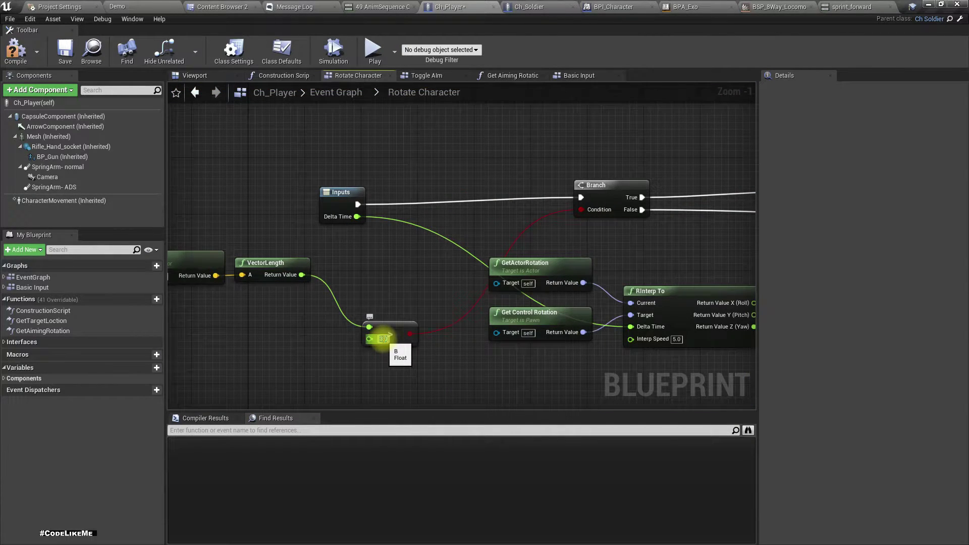
# Play the Demo level full screen, test the soldier walking and sprinting forward, and end the session
pyautogui.click(136, 7)
pyautogui.click(388, 158)
pyautogui.press('F11')
pyautogui.hotkey('alt', 'p')
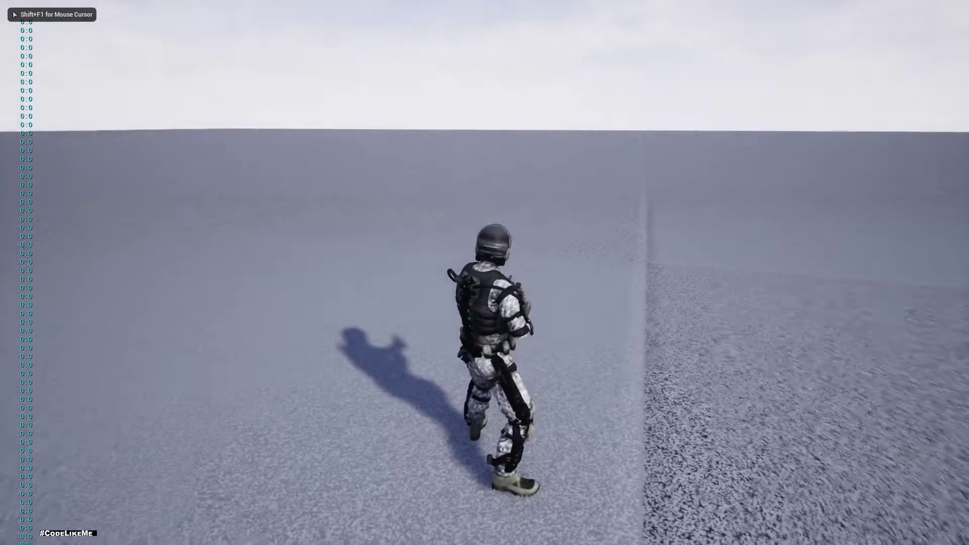
pyautogui.press('w')
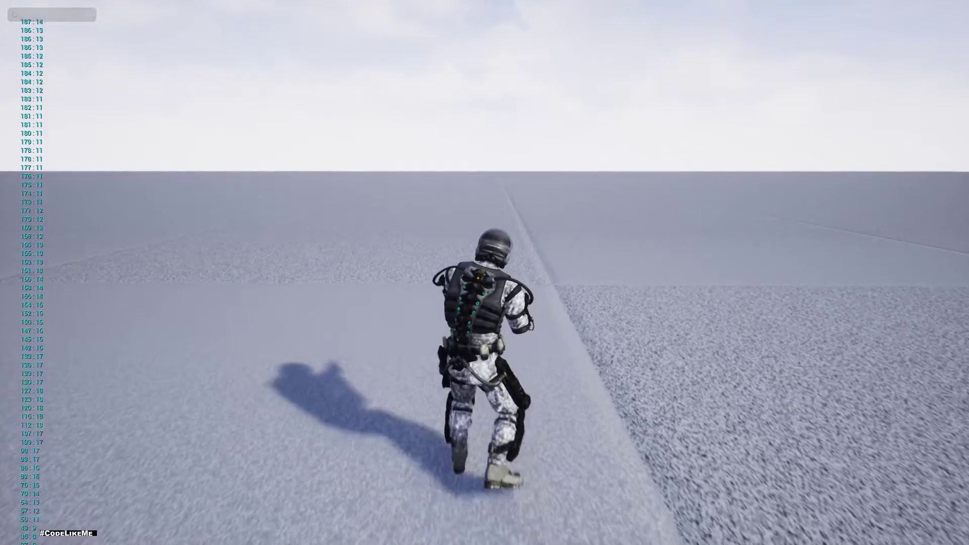
pyautogui.press('shift')
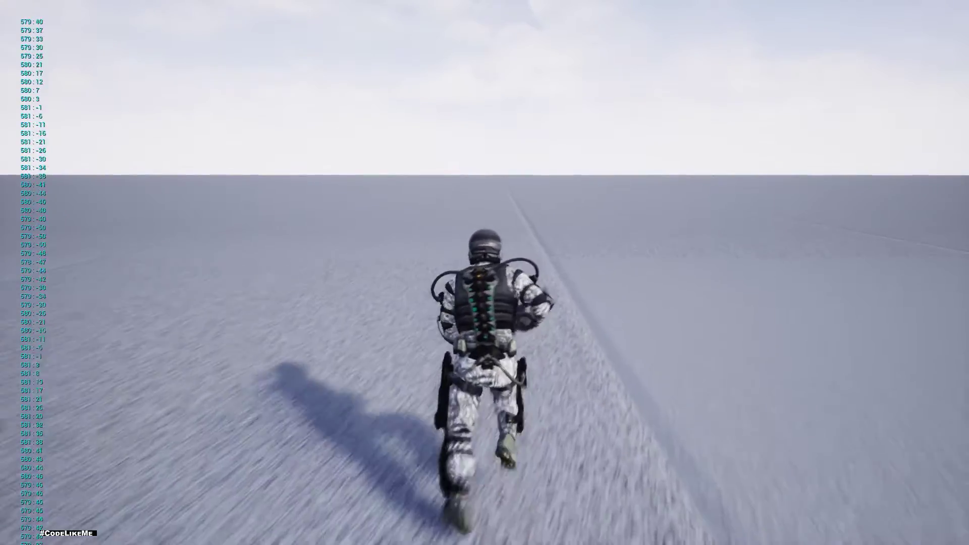
pyautogui.press('Escape')
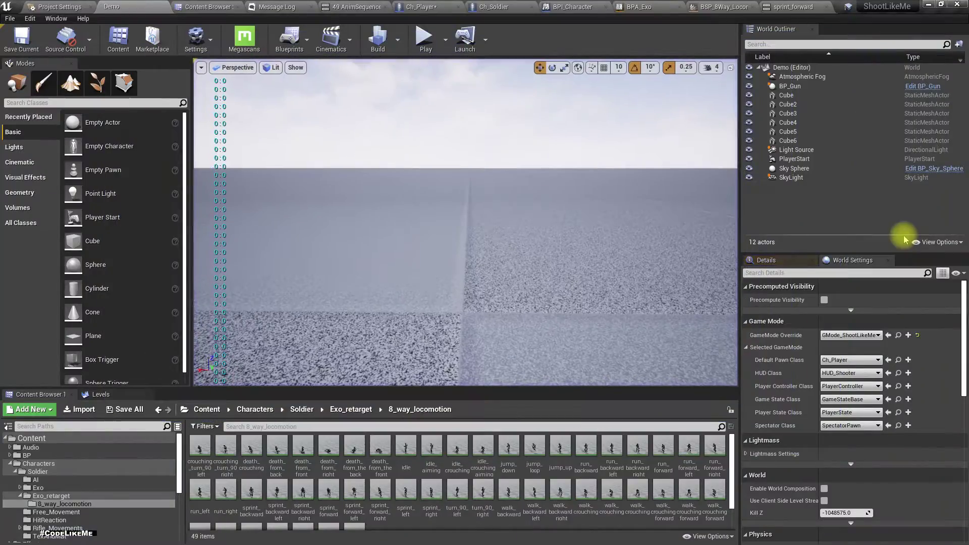
# In the sprint_forward animation, set Root Motion Root Lock to Anim First Frame and save the asset
pyautogui.click(808, 7)
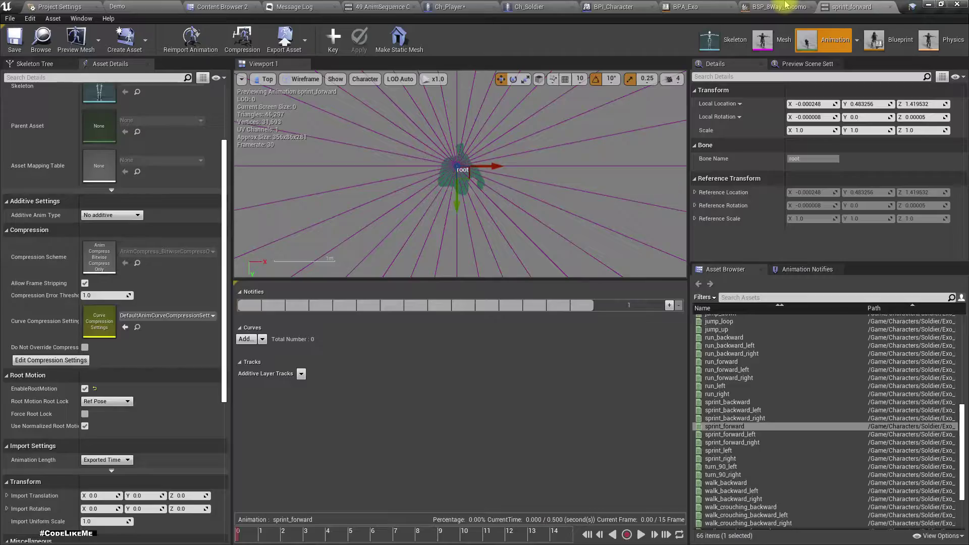
pyautogui.click(16, 50)
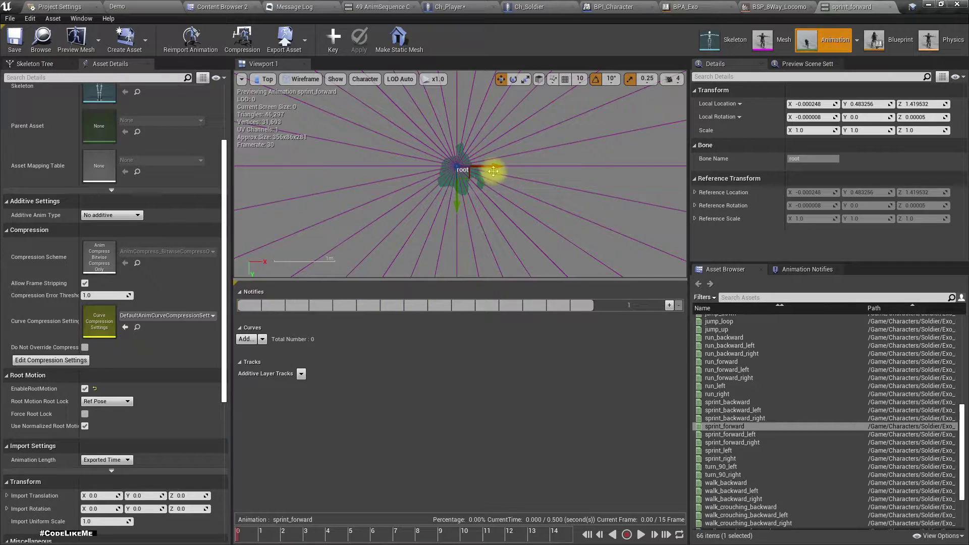
pyautogui.scroll(2, 493, 169)
pyautogui.moveTo(262, 536); pyautogui.dragTo(216, 520)
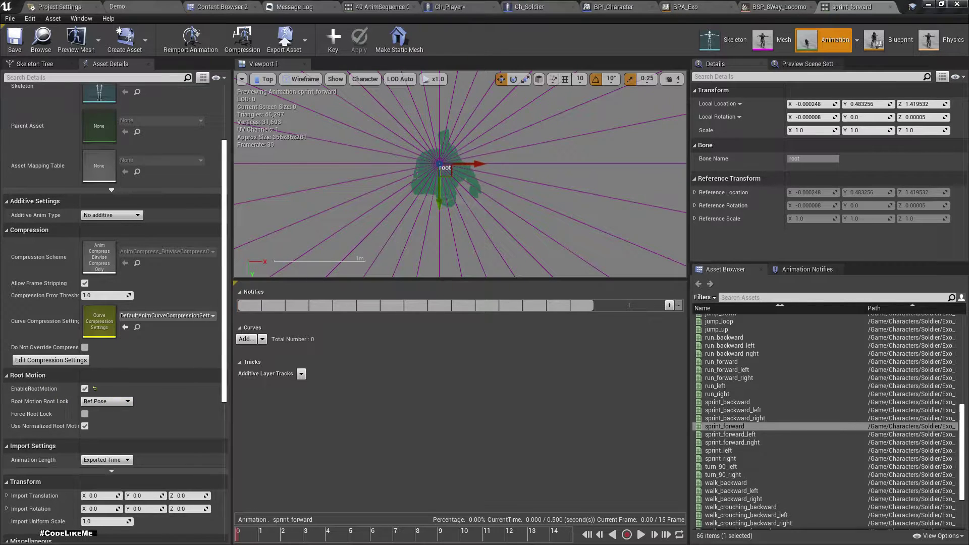
pyautogui.click(104, 401)
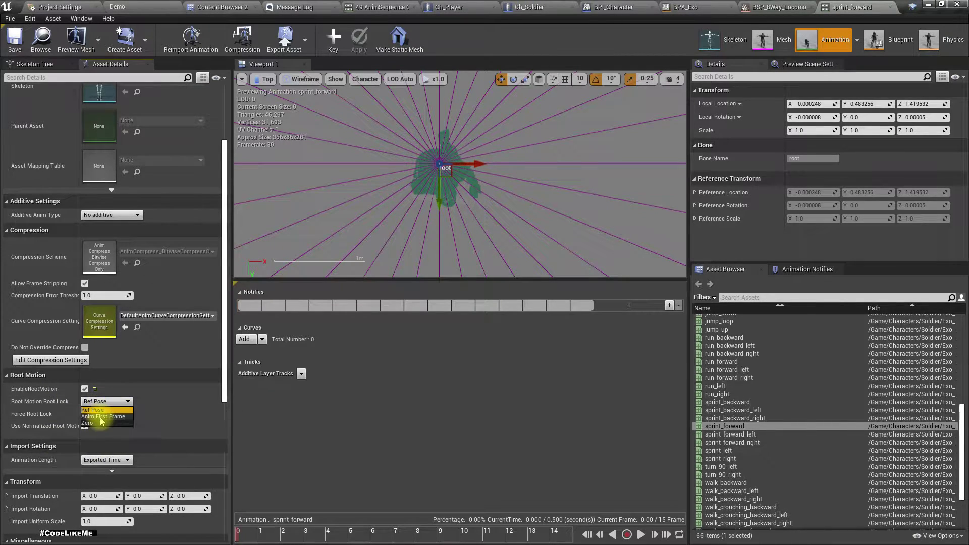
pyautogui.click(102, 419)
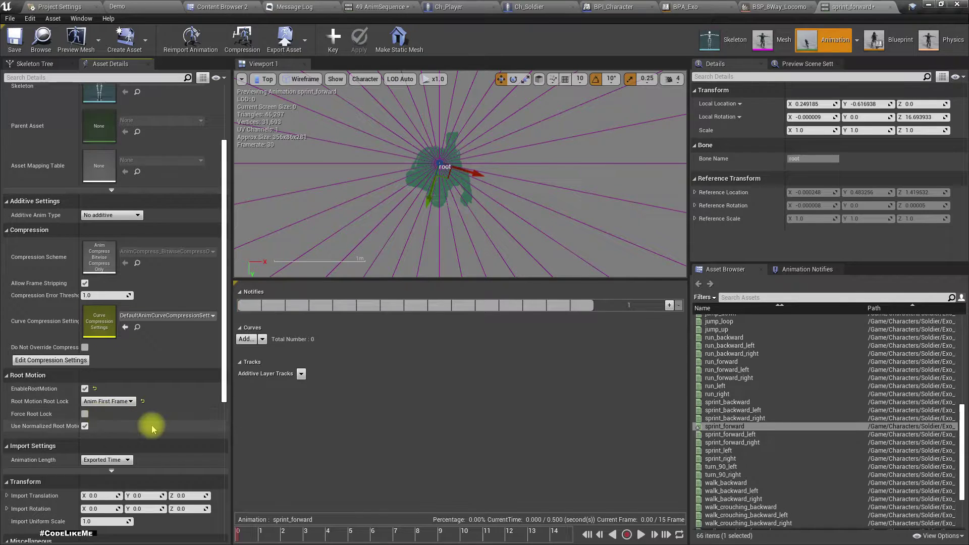
pyautogui.click(15, 37)
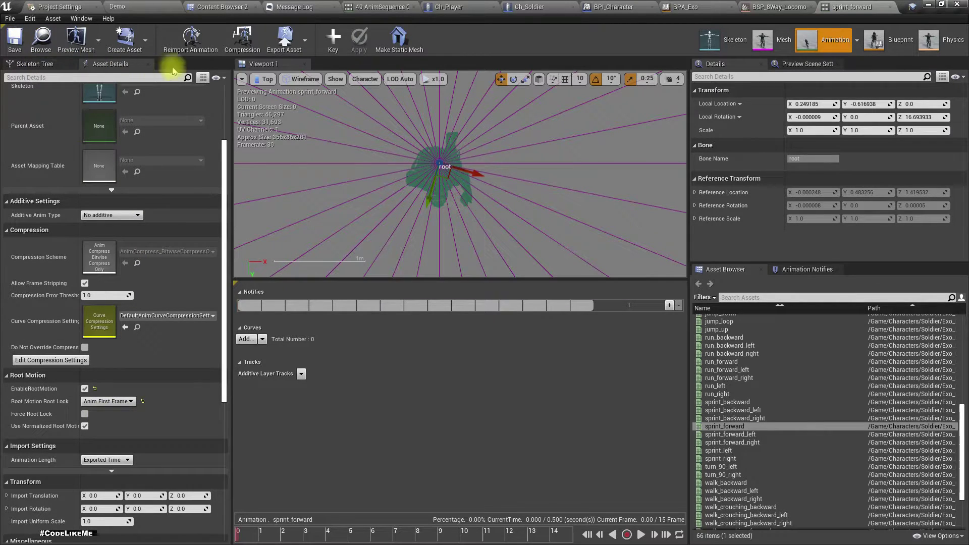
# Play the Demo level in the editor viewport, test the soldier's forward movement with the changed root lock, and stop the session
pyautogui.click(131, 5)
pyautogui.click(424, 39)
pyautogui.press('w')
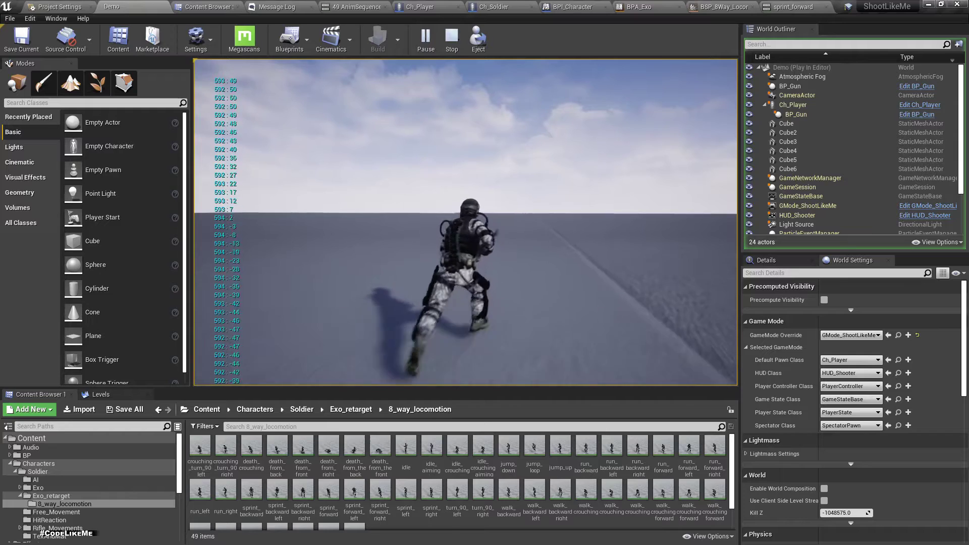
pyautogui.press('Escape')
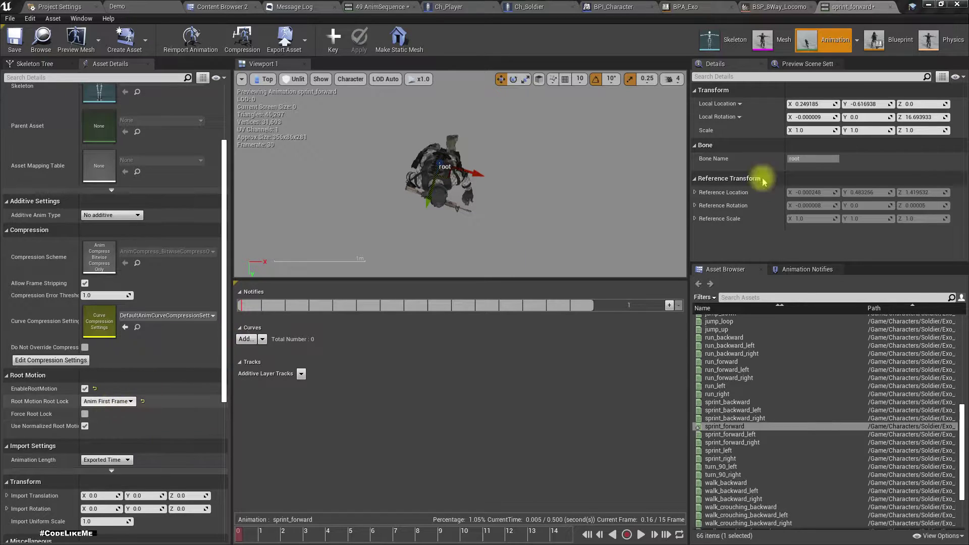
# Set sprint_forward's Import Rotation Z to -16 and reimport the animation
pyautogui.click(915, 116)
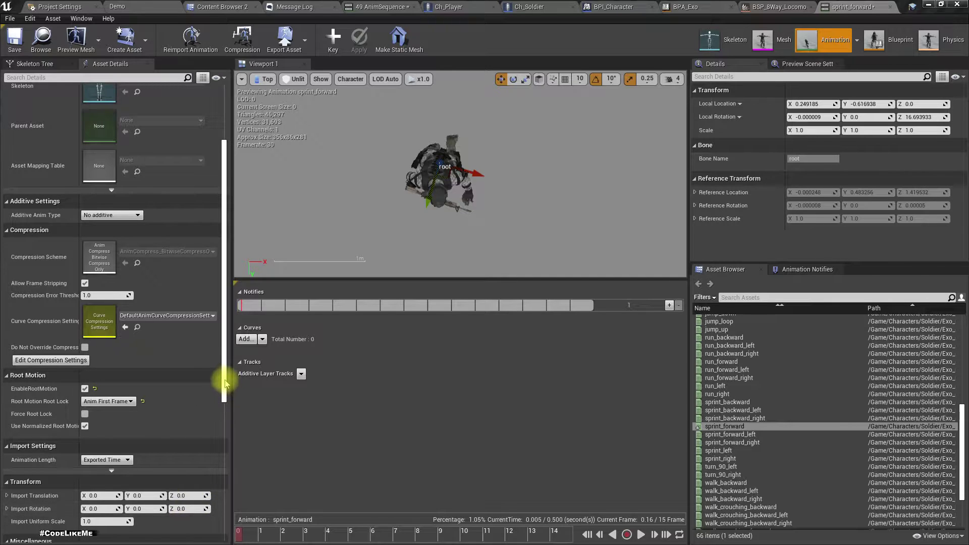
pyautogui.moveTo(225, 381); pyautogui.dragTo(225, 411)
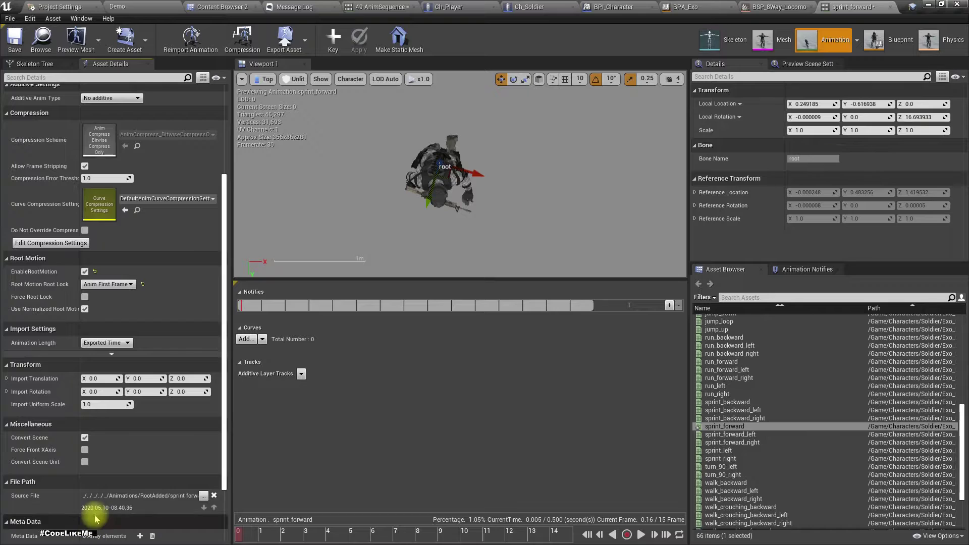
pyautogui.write('-6')
pyautogui.press('BackSpace')
pyautogui.press('BackSpace')
pyautogui.write('16')
pyautogui.press('Return')
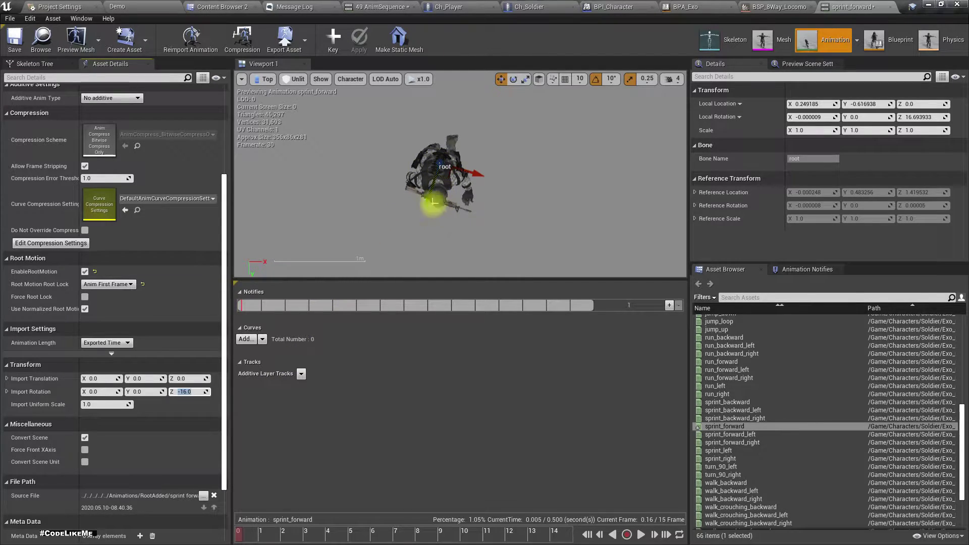
pyautogui.click(194, 43)
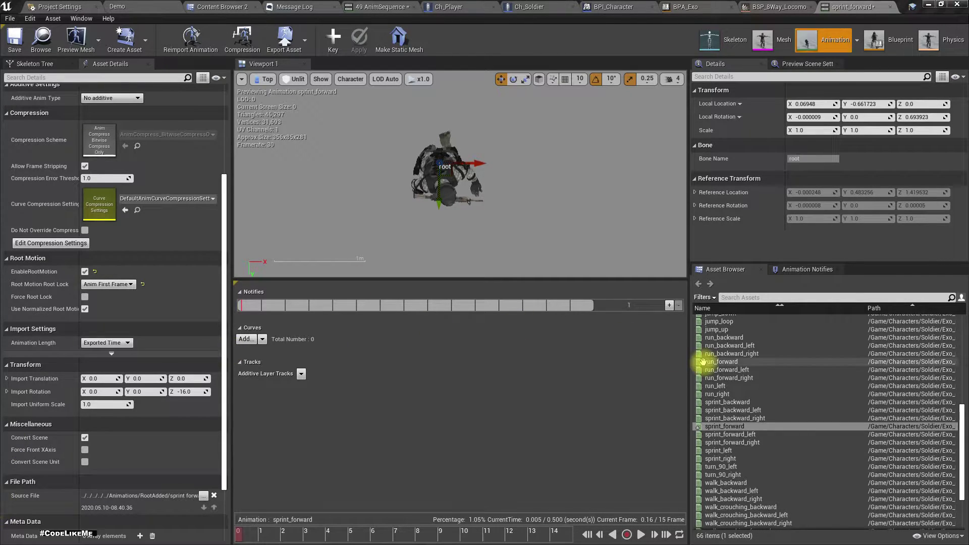
# Try Ref Pose as sprint_forward's root lock, switch back to Anim First Frame, and save the animation
pyautogui.click(108, 285)
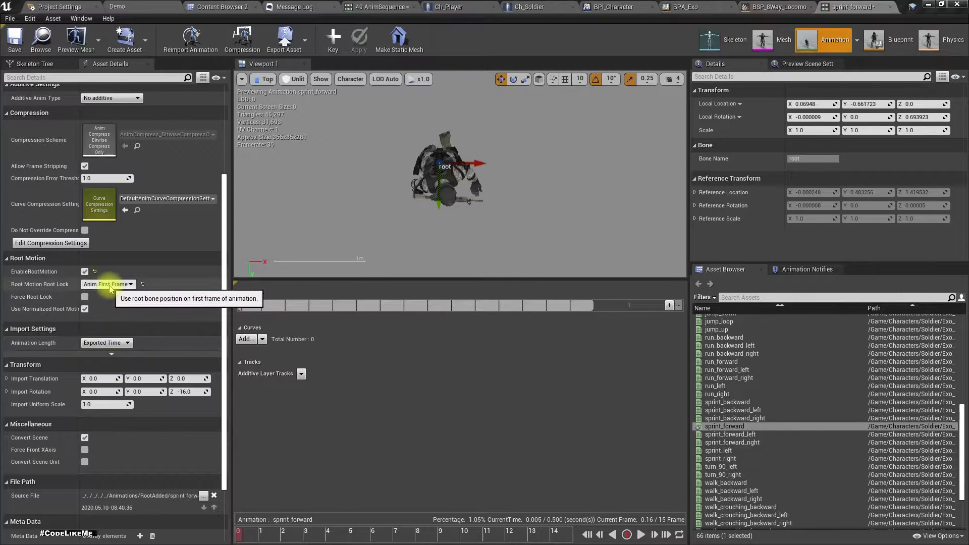
pyautogui.click(93, 293)
pyautogui.click(105, 284)
pyautogui.click(101, 300)
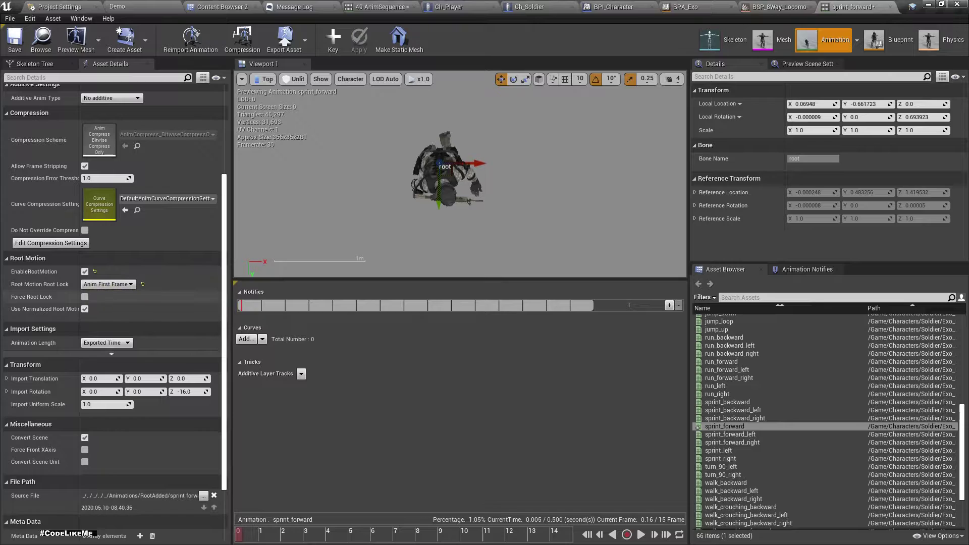
pyautogui.hotkey('ctrl', 's')
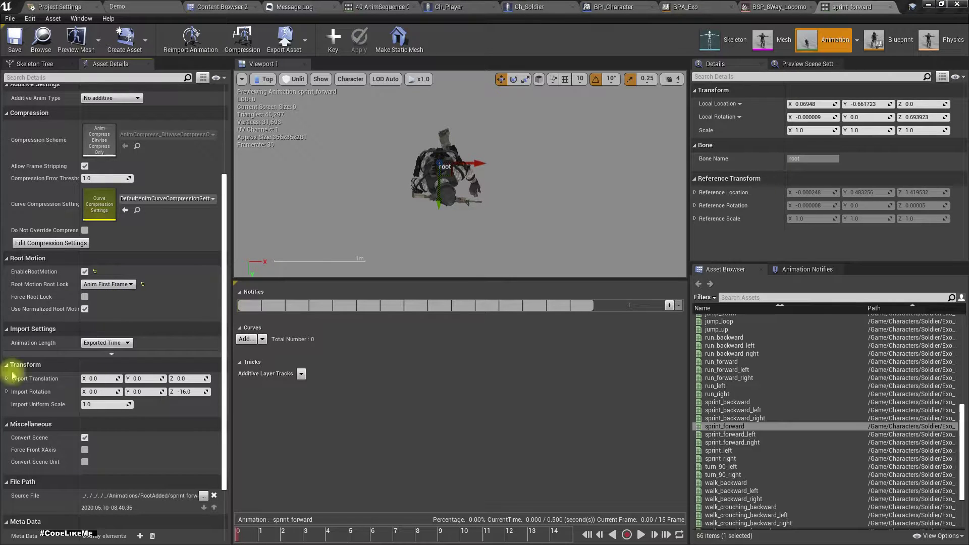
# Reset sprint_forward's Import Rotation Z to 0 and reimport the animation
pyautogui.click(191, 389)
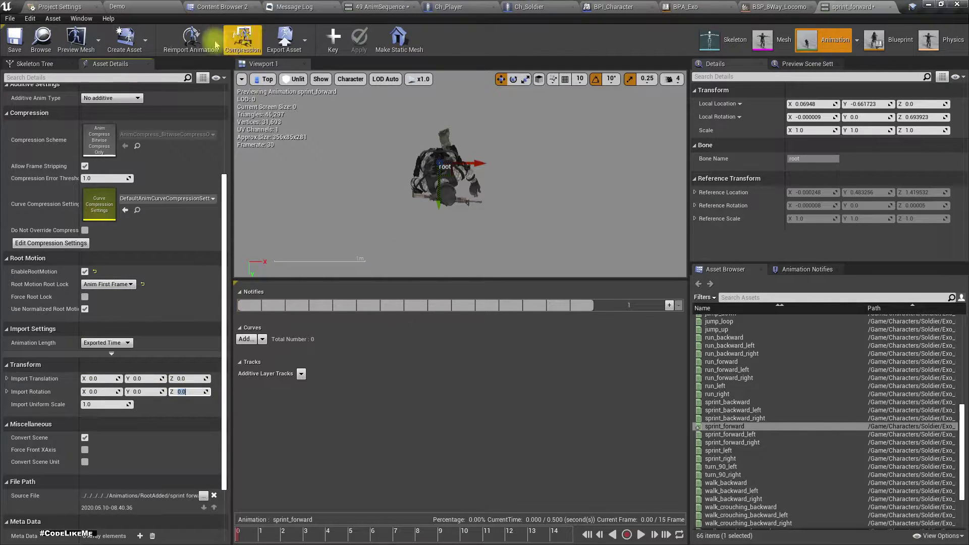
pyautogui.click(192, 39)
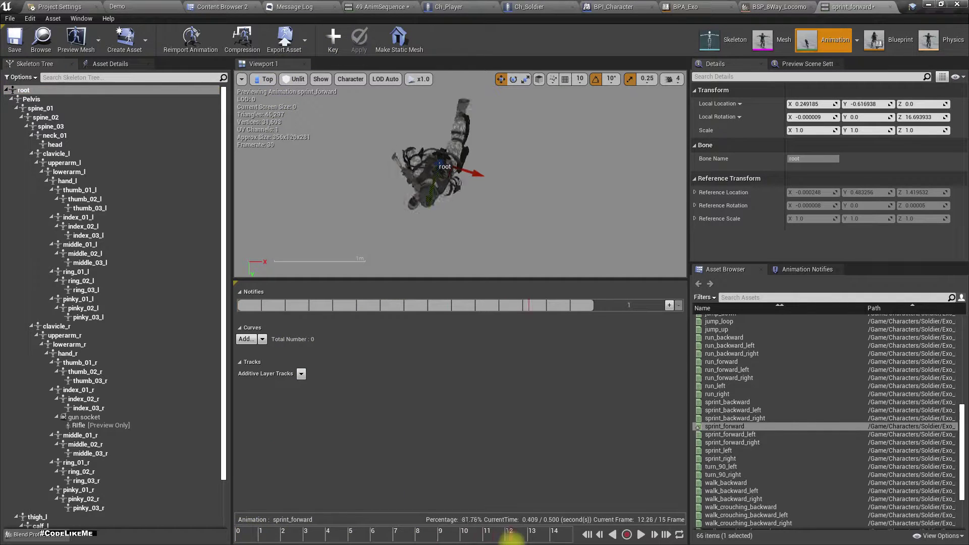
# Set the root bone's local rotation Z to 0 at the first frame, key it, and apply the edit to sprint_forward
pyautogui.click(918, 117)
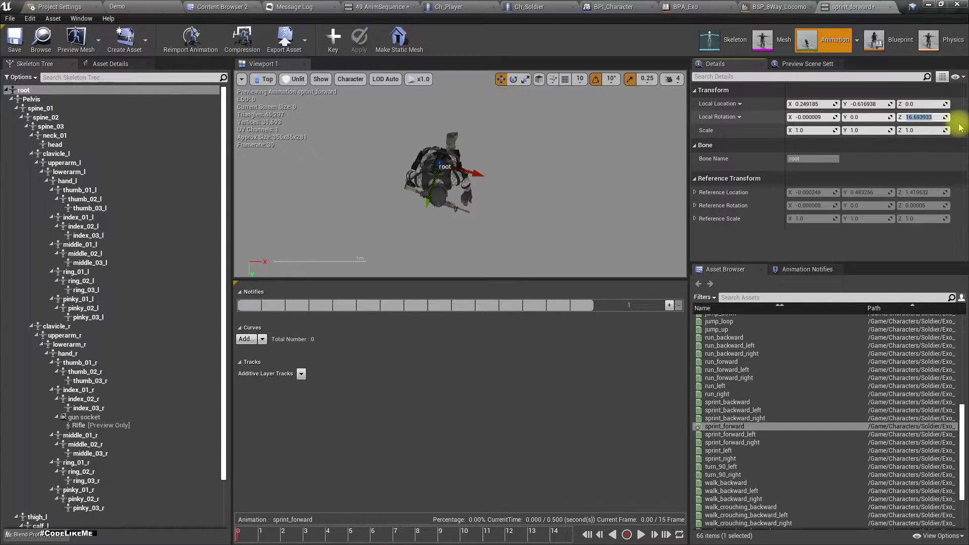
pyautogui.write('0')
pyautogui.press('Return')
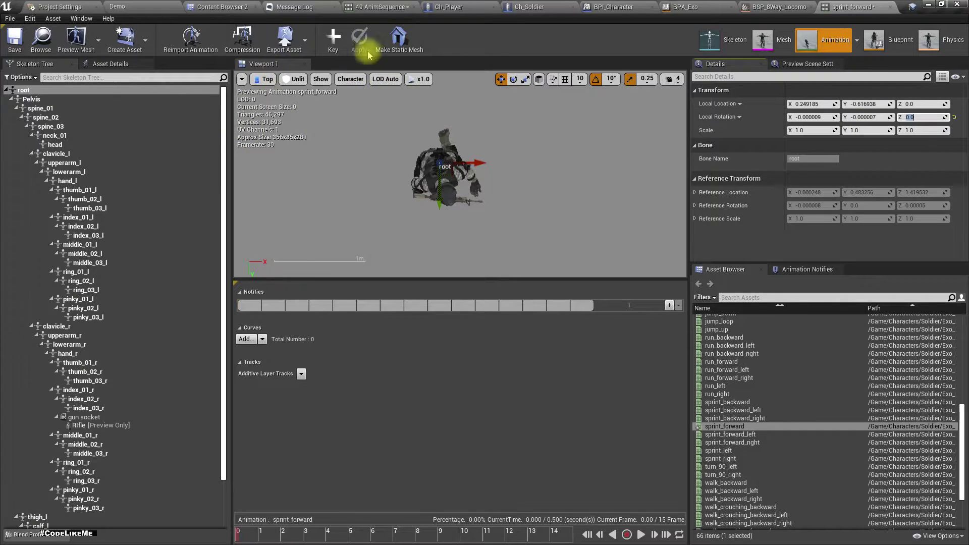
pyautogui.click(334, 41)
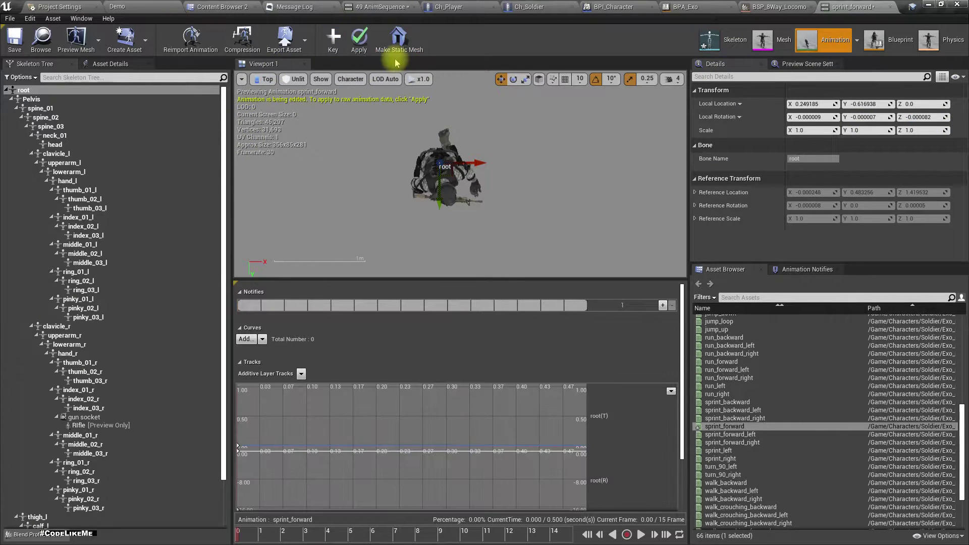
pyautogui.click(360, 42)
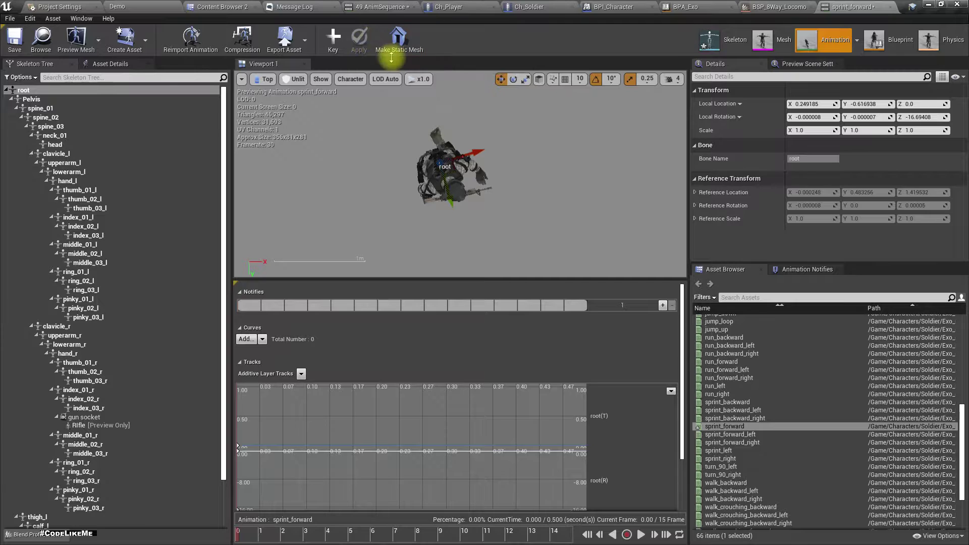
# Set sprint_forward's Root Motion Root Lock to Ref Pose, then try another root lock option for comparison
pyautogui.click(110, 64)
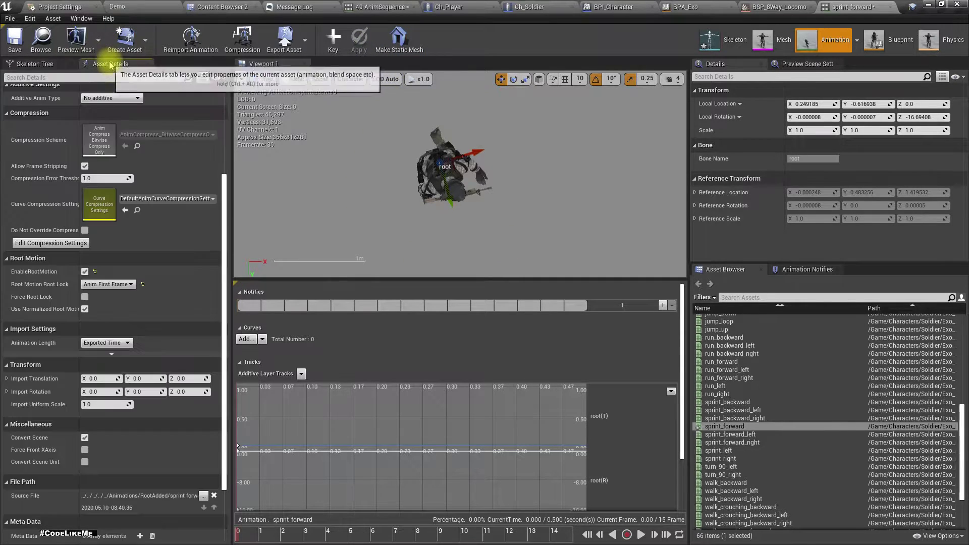
pyautogui.click(109, 284)
pyautogui.click(95, 293)
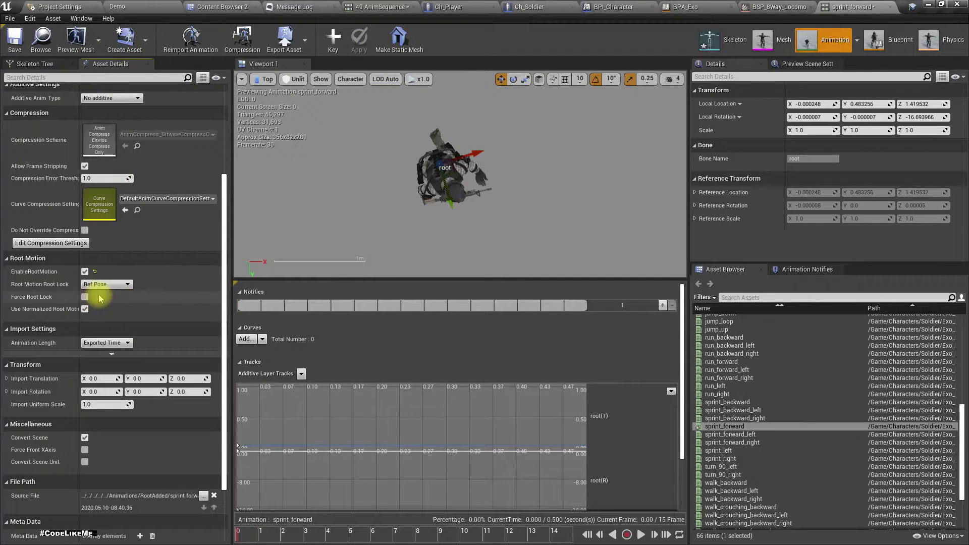
pyautogui.click(108, 285)
pyautogui.click(97, 302)
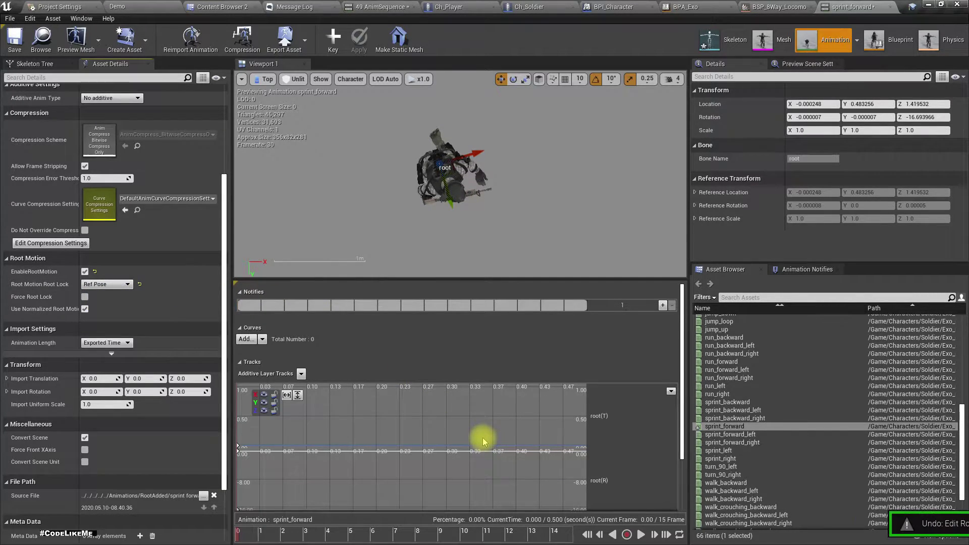
# Undo the last root bone edit on sprint_forward
pyautogui.hotkey('ctrl', 'z')
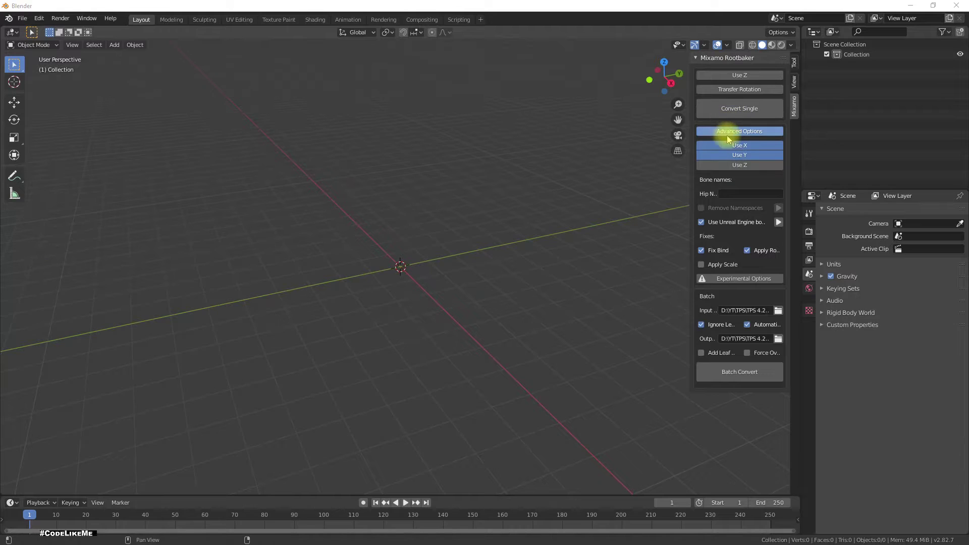
# Check Mixamo Rootbaker's Transfer Rotation option in Blender, then switch back to Unreal Editor and reimport sprint_forward
pyautogui.click(747, 93)
pyautogui.click(744, 97)
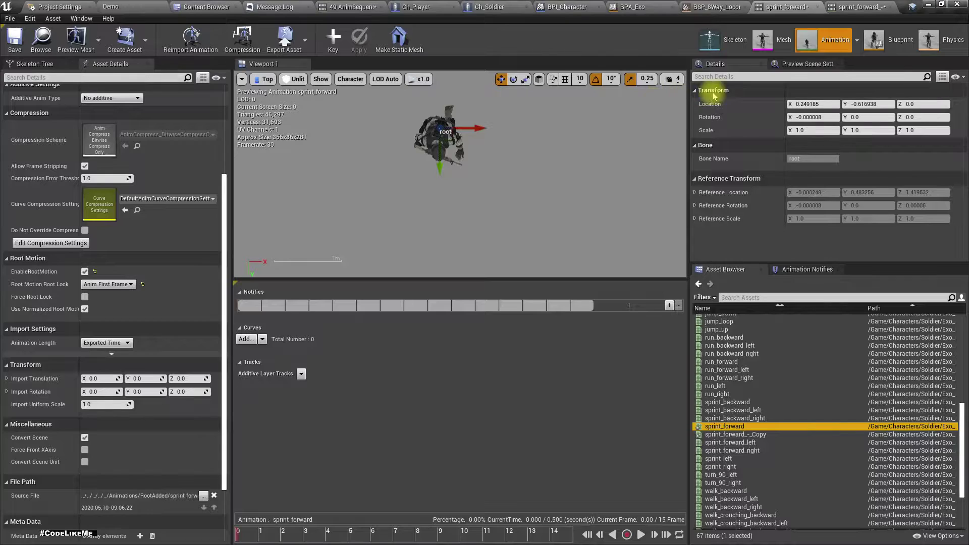
pyautogui.click(492, 132)
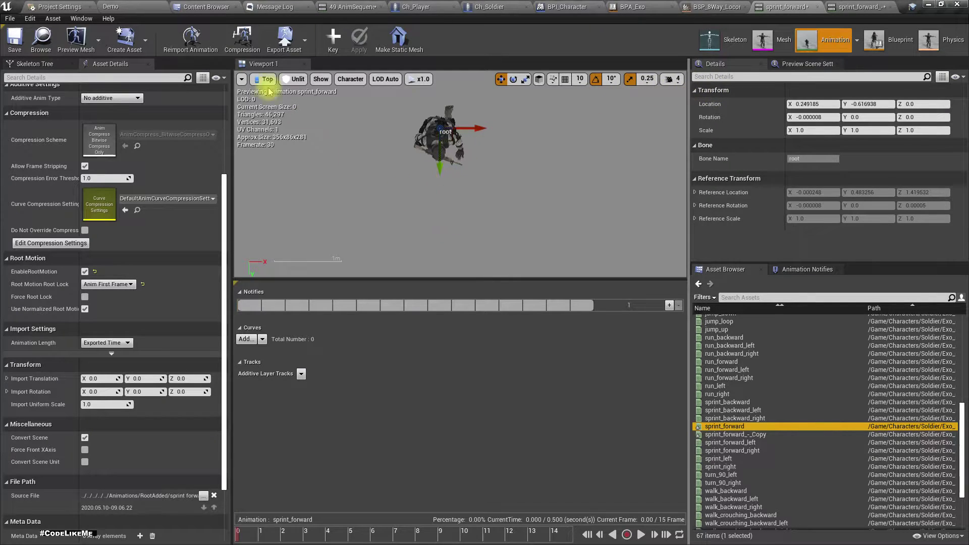
pyautogui.click(198, 41)
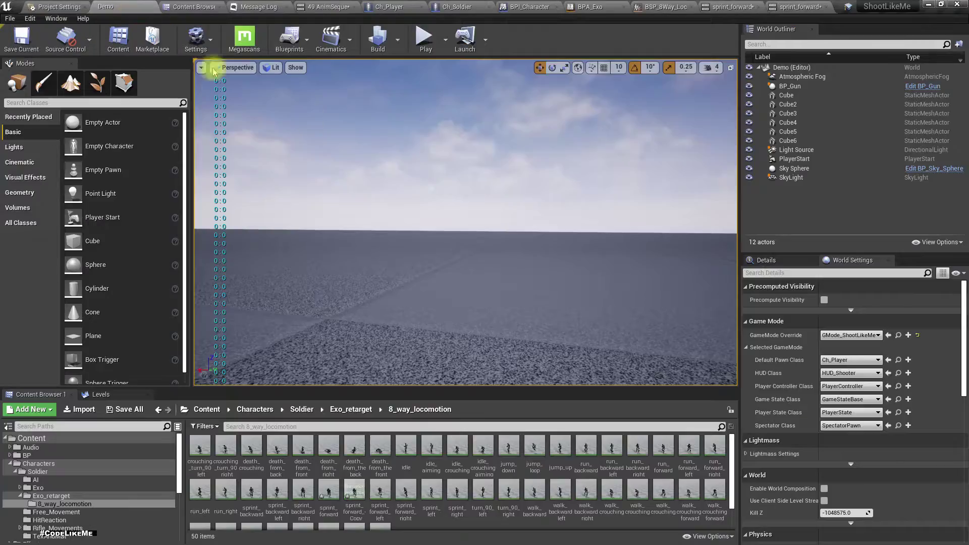
# Play-test the Demo level full screen several times, running the soldier forward to check the sprint direction
pyautogui.click(121, 7)
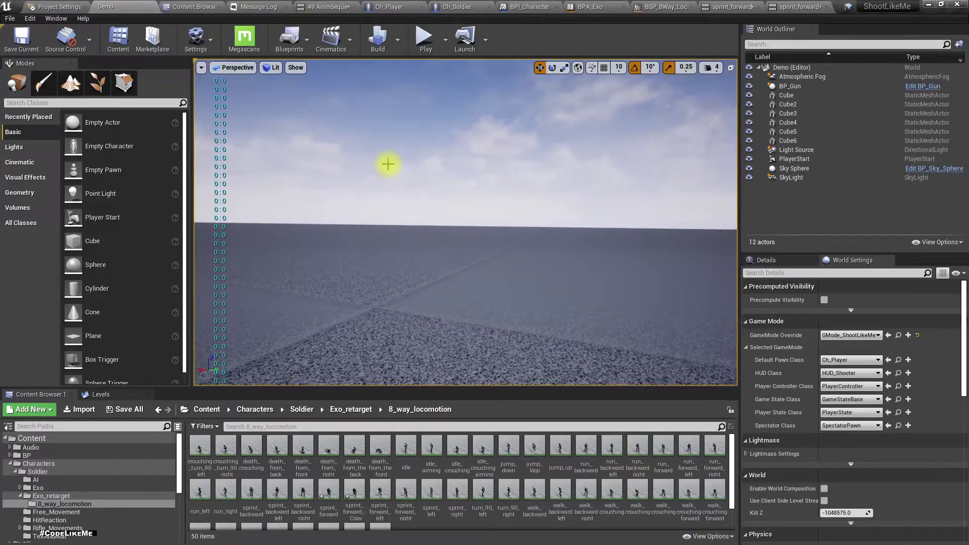
pyautogui.press('F11')
pyautogui.hotkey('alt', 'p')
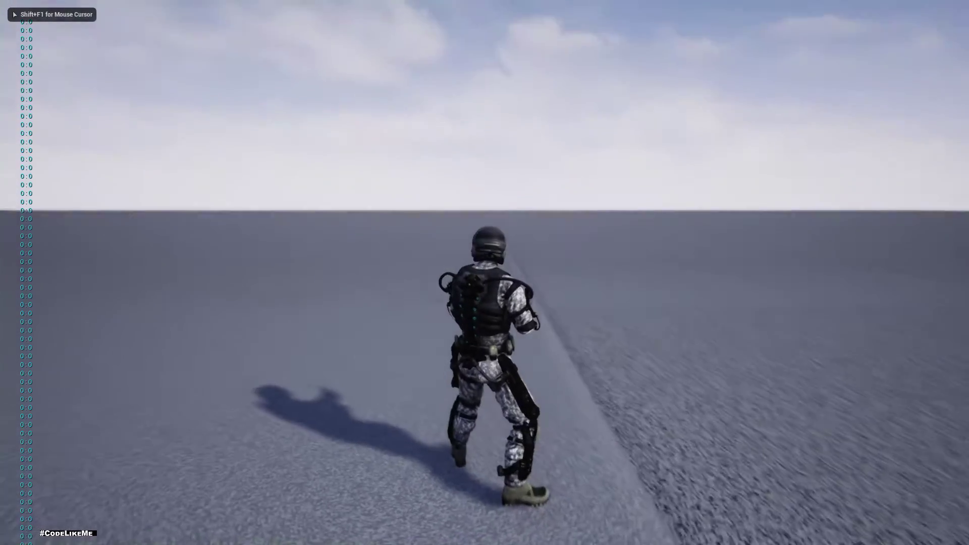
pyautogui.press('w')
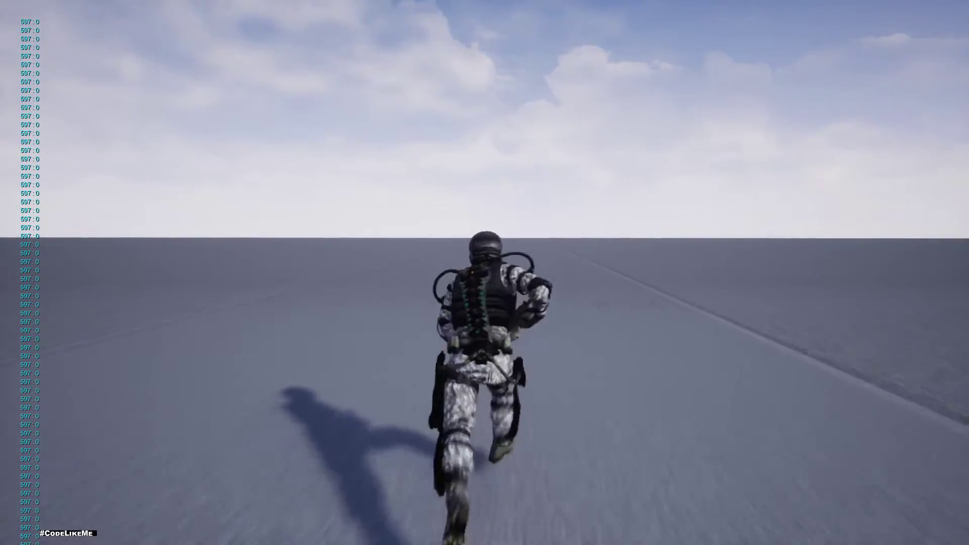
pyautogui.press('Escape')
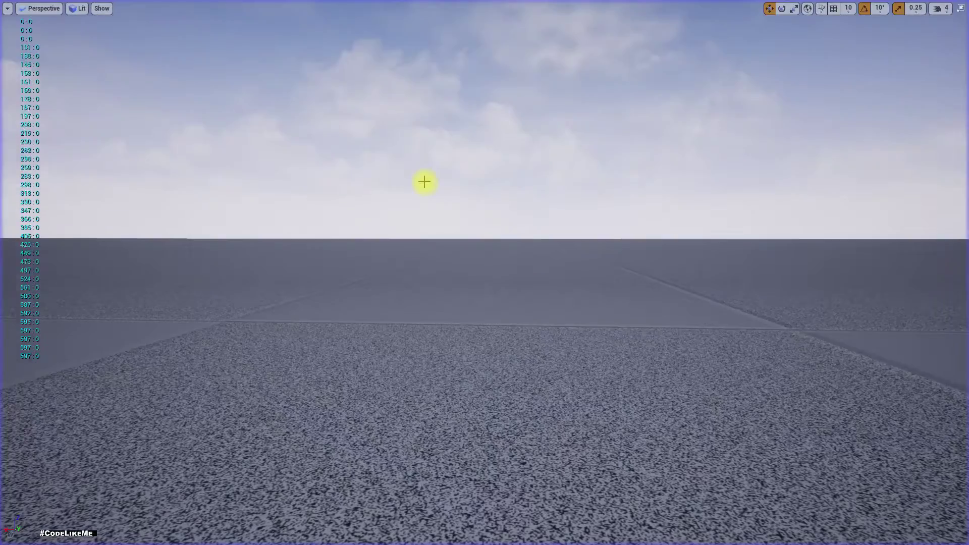
pyautogui.hotkey('alt', 'p')
pyautogui.press('w')
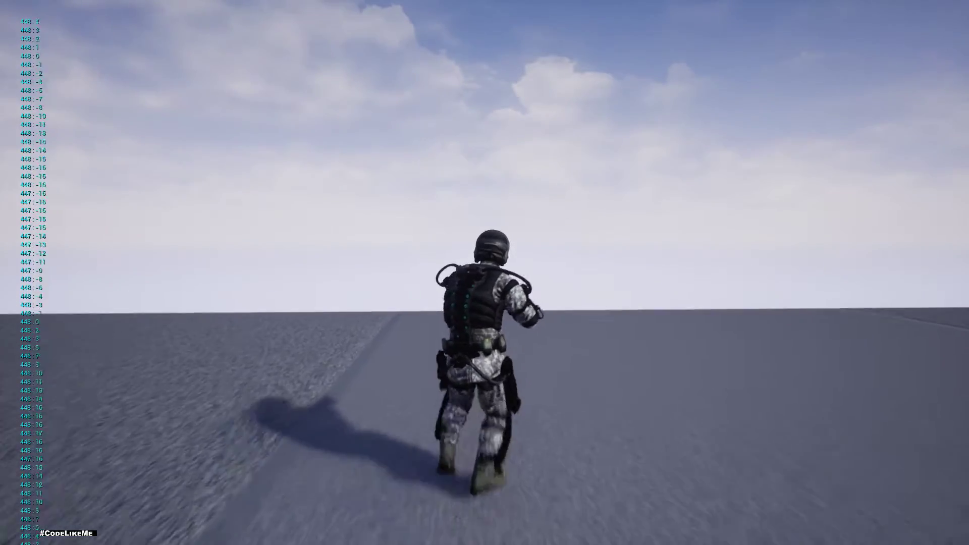
pyautogui.press('Escape')
pyautogui.press('F11')
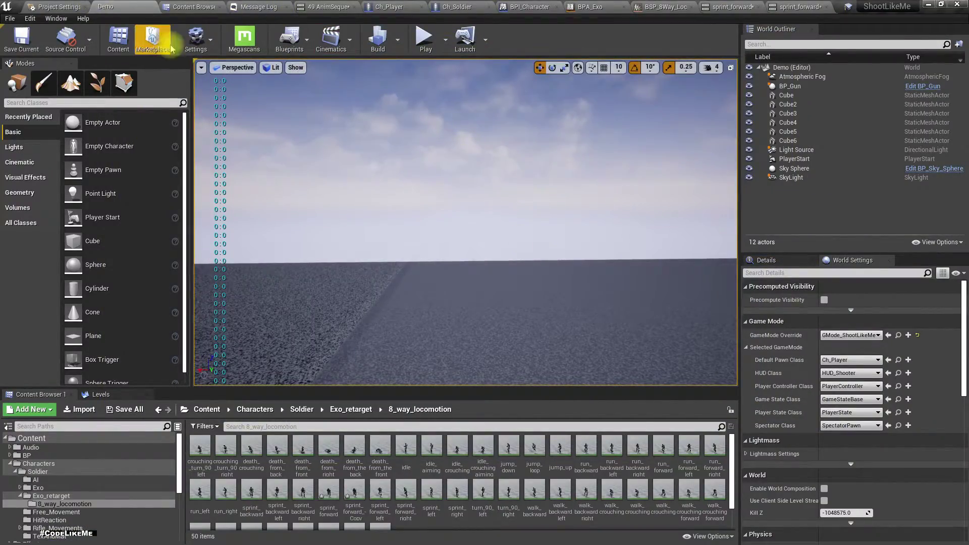
pyautogui.moveTo(452, 176); pyautogui.dragTo(403, 157, button='right')
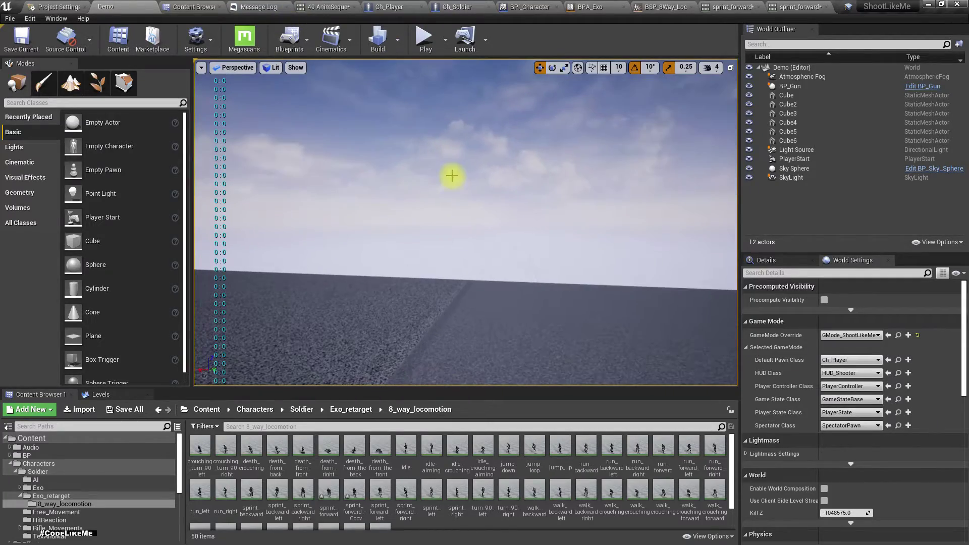
pyautogui.press('F11')
pyautogui.hotkey('alt', 'p')
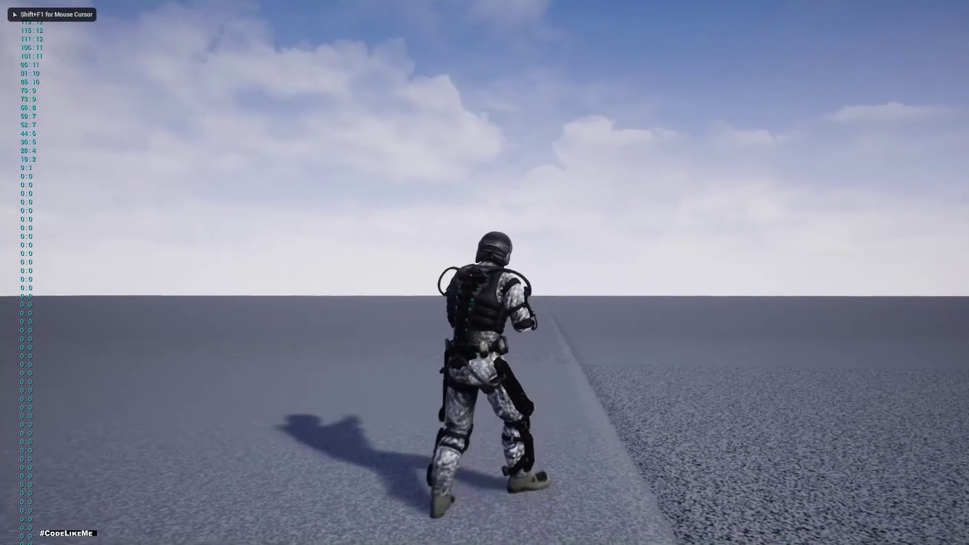
pyautogui.press('Escape')
# Inspect the transform details of the PlayerStart, and compare them with those of the floor Cube
pyautogui.moveTo(476, 206); pyautogui.dragTo(439, 203, button='right')
pyautogui.click(481, 229)
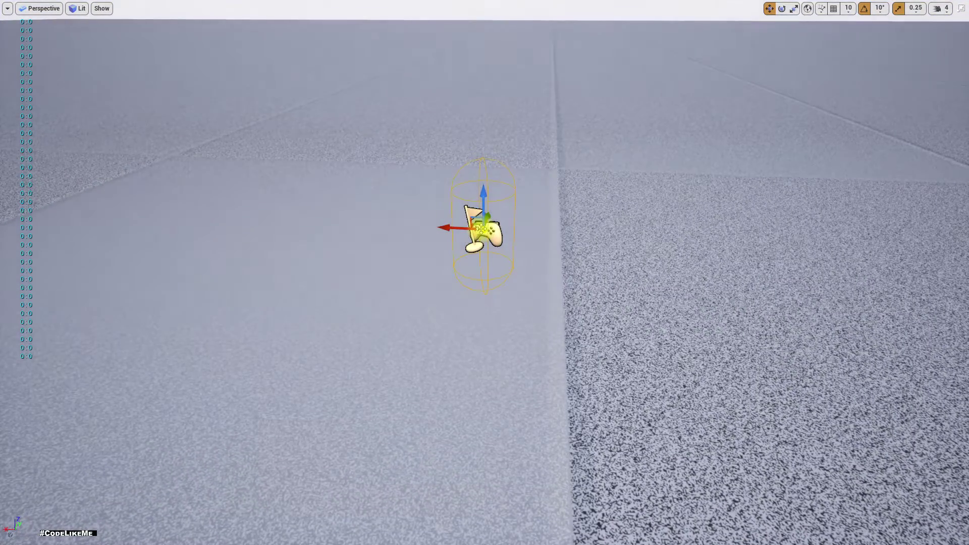
pyautogui.press('F11')
pyautogui.click(765, 260)
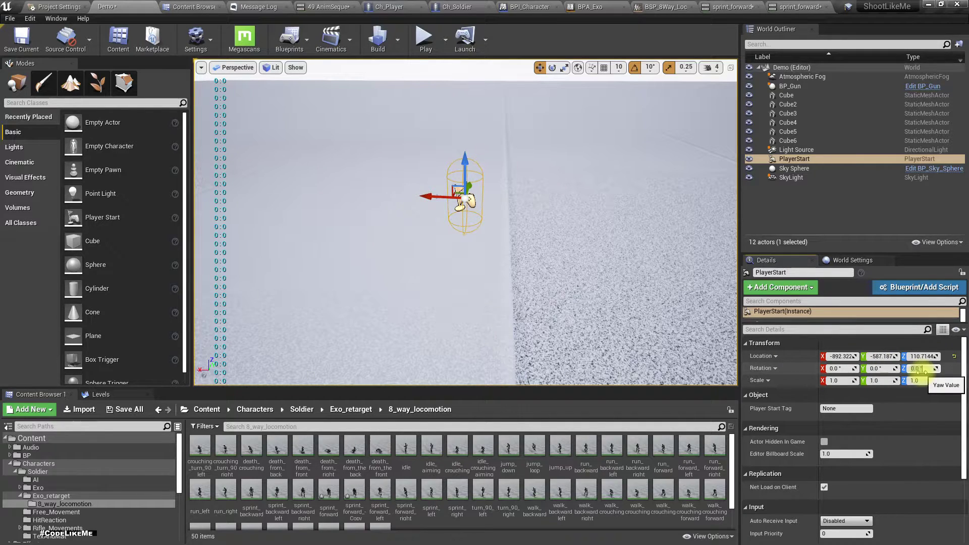
pyautogui.moveTo(411, 251); pyautogui.dragTo(556, 365, button='right')
pyautogui.moveTo(521, 244); pyautogui.dragTo(573, 242, button='right')
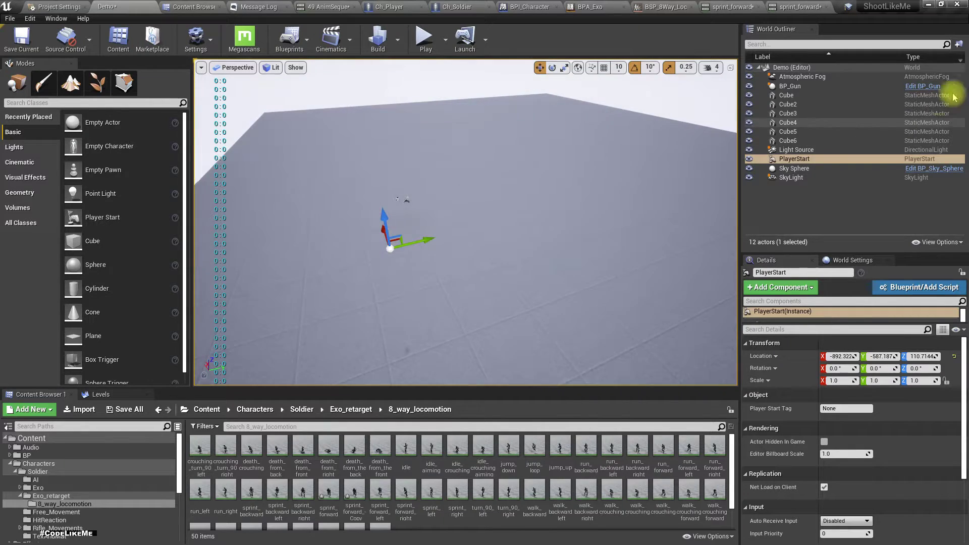
pyautogui.click(788, 96)
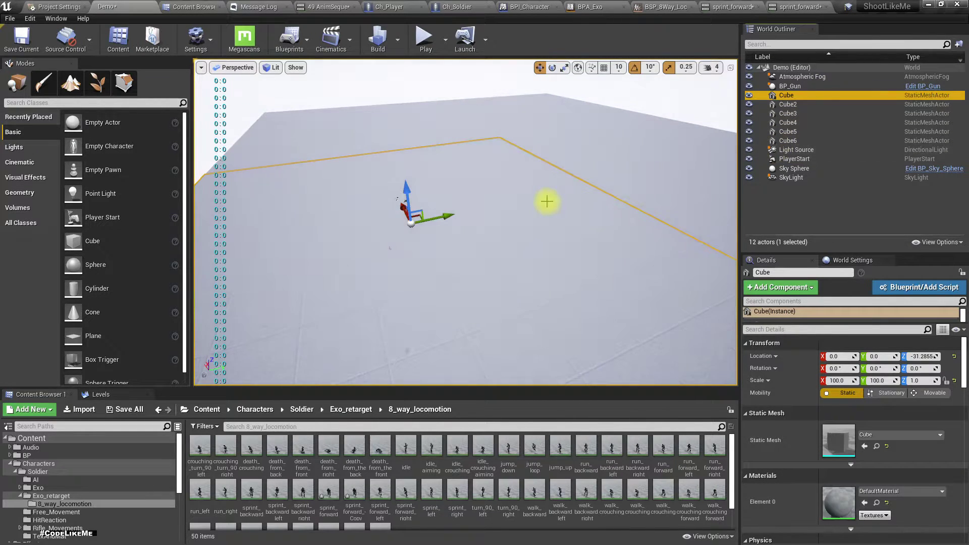
pyautogui.moveTo(551, 202); pyautogui.dragTo(545, 201, button='right')
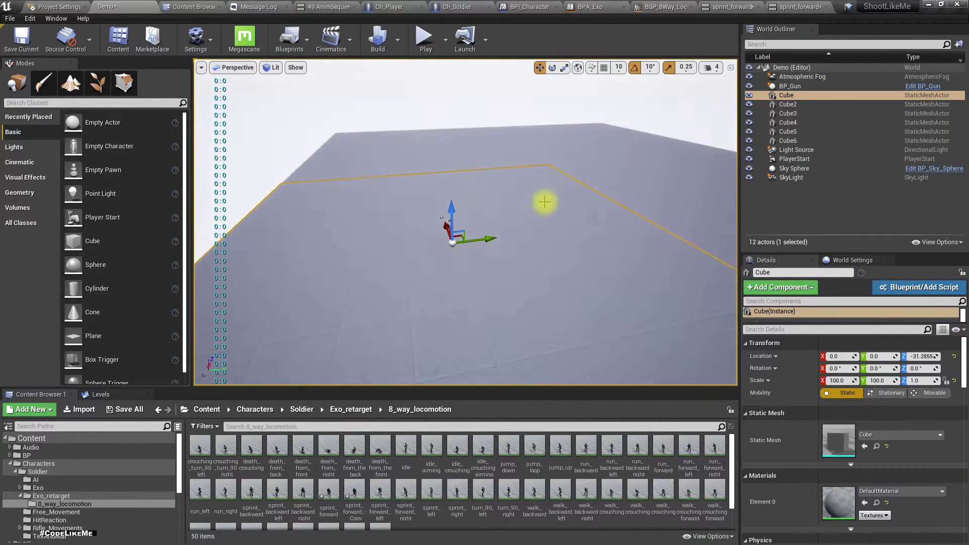
# Play the level full screen once more, run the soldier forward briefly, and stop the session
pyautogui.press('F11')
pyautogui.hotkey('alt', 'p')
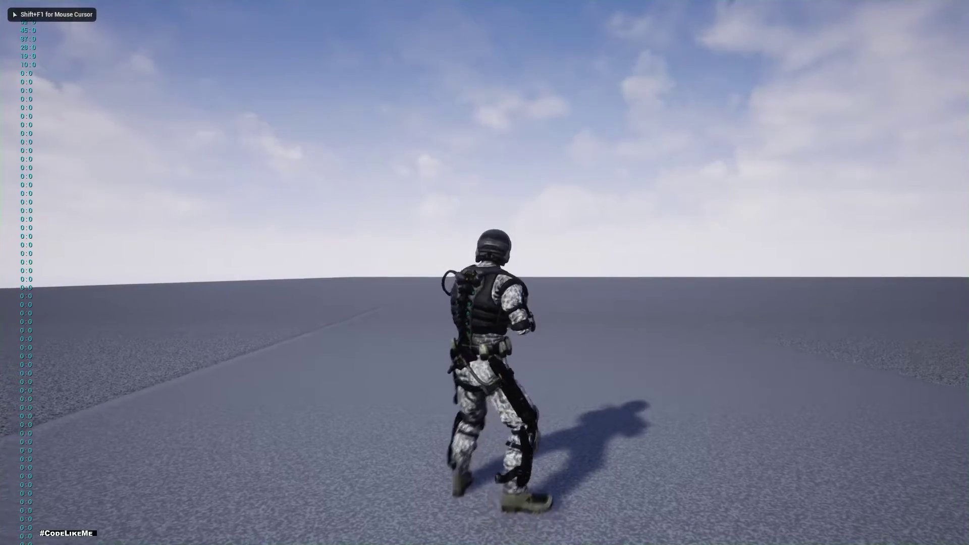
pyautogui.press('w')
pyautogui.press('Escape')
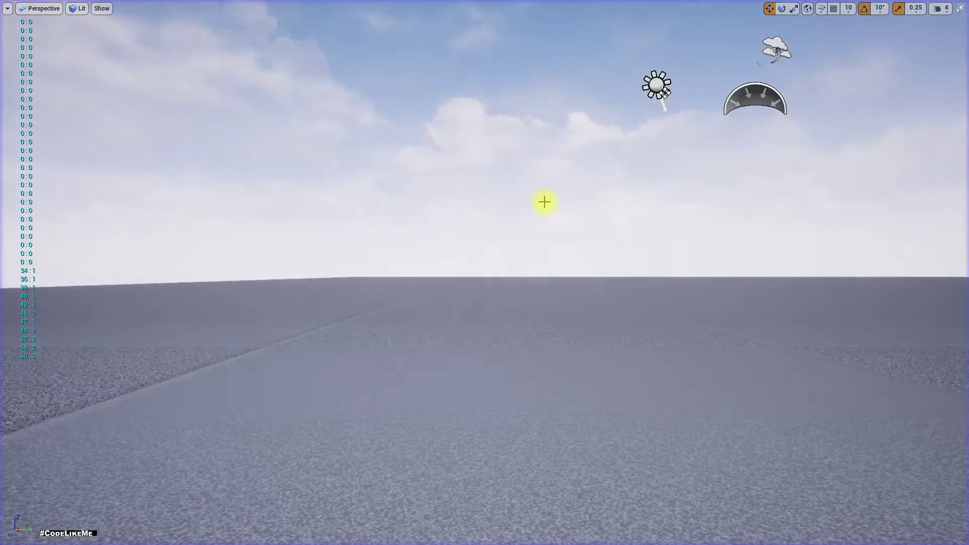
# Move the PlayerStart along its Y axis from the middle of the floor tile to the tile's edge
pyautogui.moveTo(586, 307); pyautogui.dragTo(586, 308, button='right')
pyautogui.press('e')
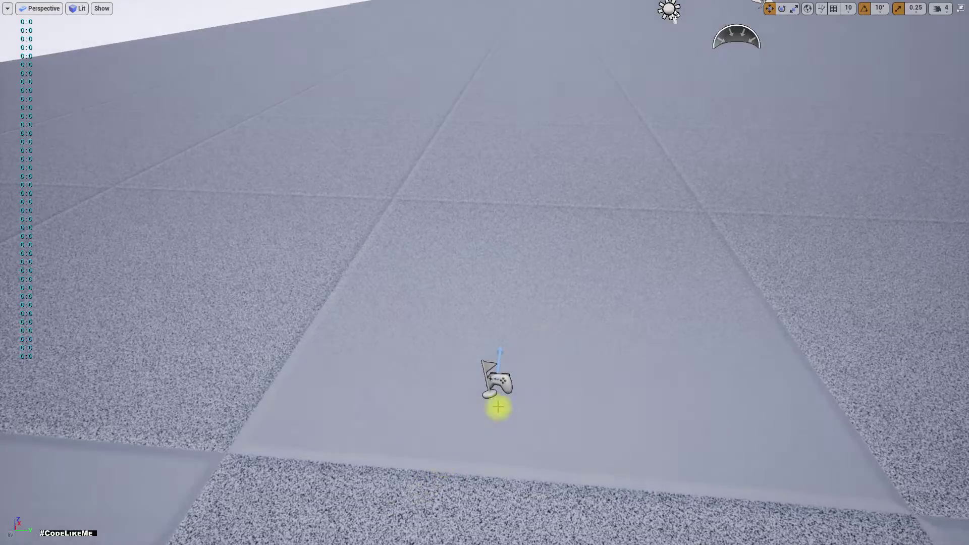
pyautogui.moveTo(525, 385); pyautogui.dragTo(287, 407)
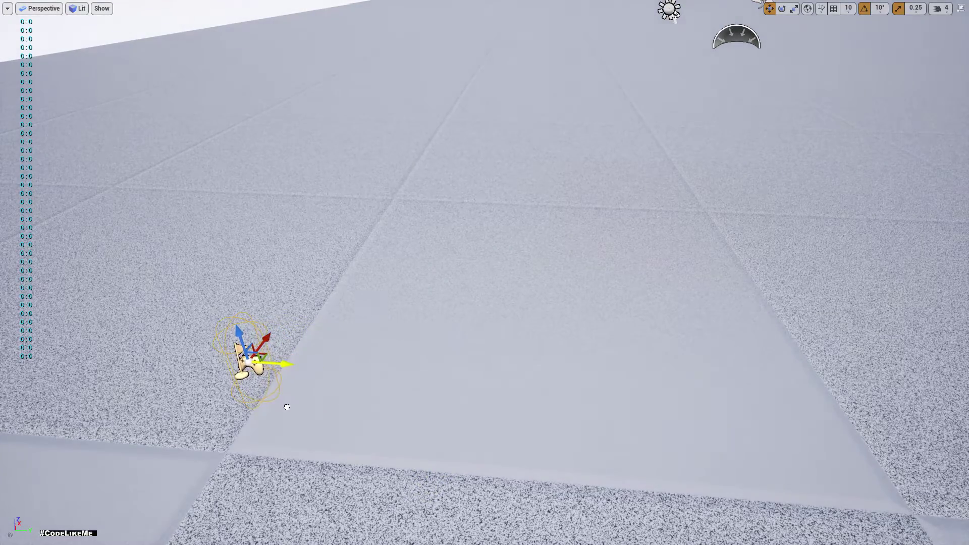
pyautogui.moveTo(379, 302); pyautogui.dragTo(214, 126, button='right')
pyautogui.press('w')
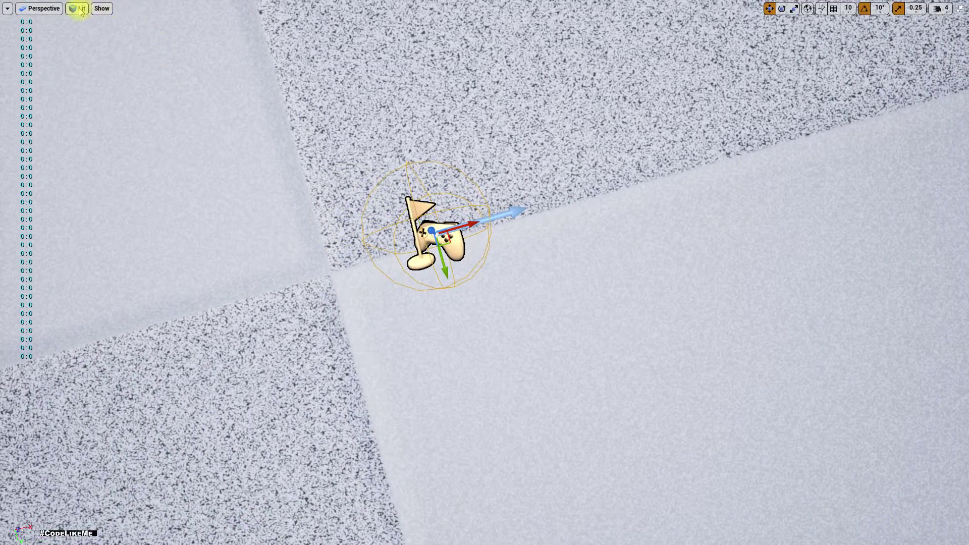
# Set the level viewport to the orthographic Top view with Unlit shading
pyautogui.click(77, 8)
pyautogui.click(40, 9)
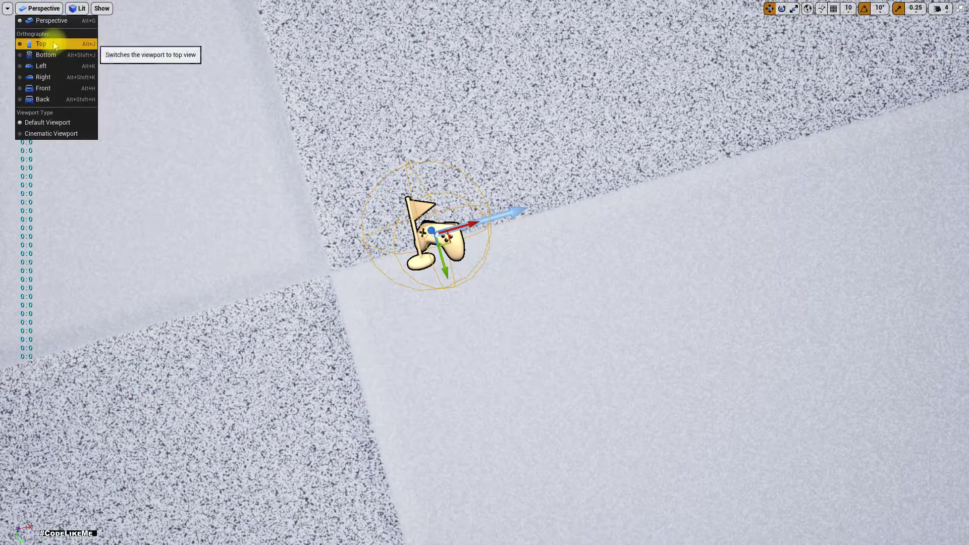
pyautogui.click(41, 44)
pyautogui.click(67, 8)
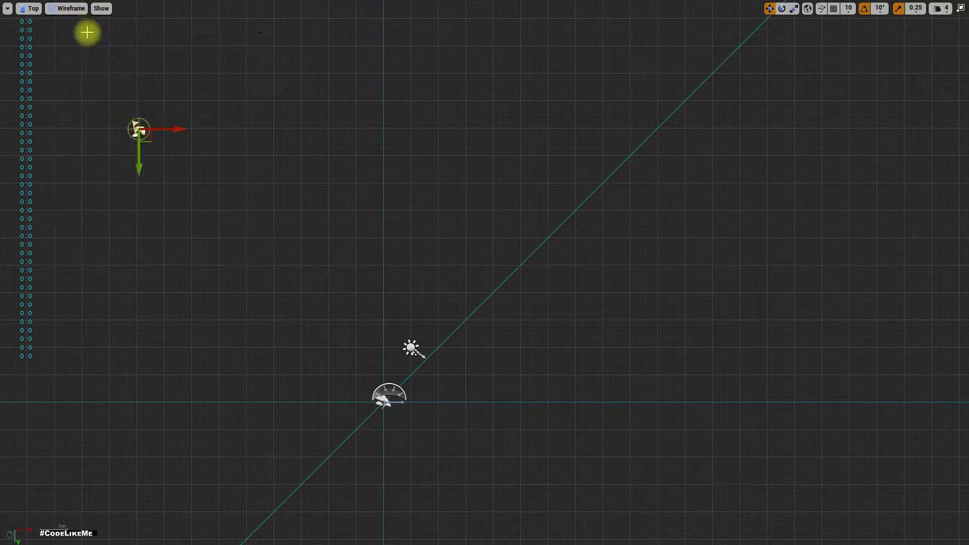
pyautogui.click(70, 28)
pyautogui.click(56, 8)
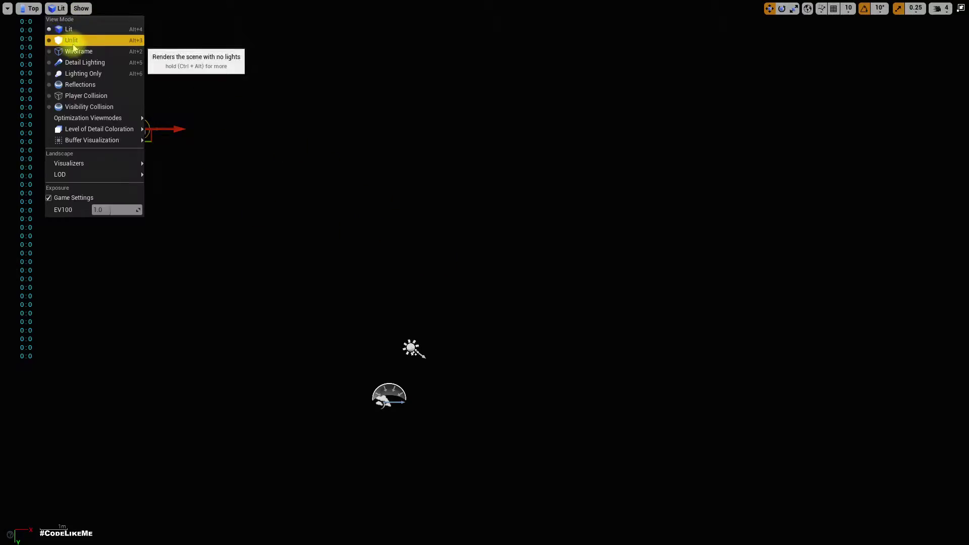
pyautogui.click(72, 39)
pyautogui.moveTo(403, 400); pyautogui.dragTo(733, 544, button='right')
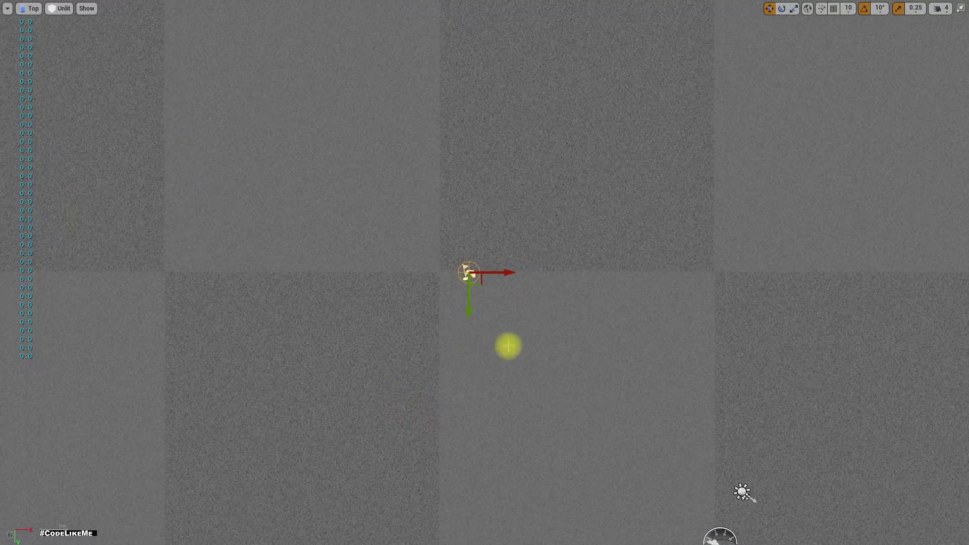
# Move the PlayerStart along X until its centre lines up with the floor seam running along Y
pyautogui.scroll(5, 539, 314)
pyautogui.moveTo(480, 286); pyautogui.dragTo(535, 303, button='right')
pyautogui.scroll(3, 483, 270)
pyautogui.scroll(3, 490, 269)
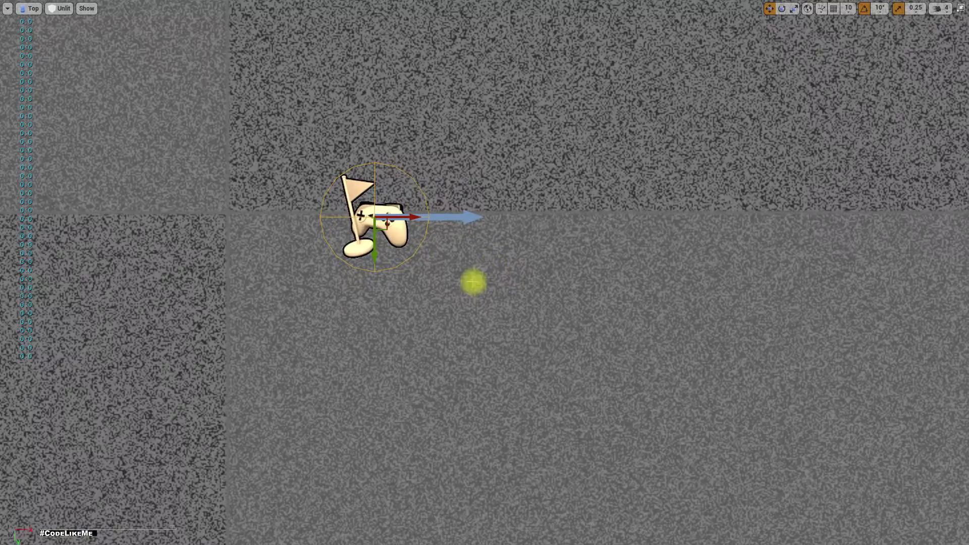
pyautogui.moveTo(474, 281); pyautogui.dragTo(648, 312, button='right')
pyautogui.moveTo(585, 247); pyautogui.dragTo(439, 240)
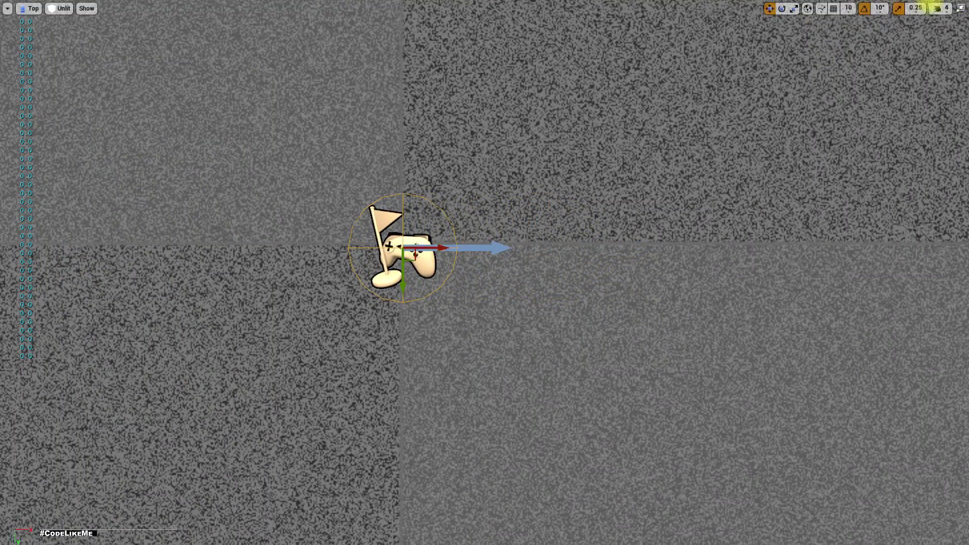
# With grid snapping off, shift the PlayerStart slightly along Y onto the floor seam running along X
pyautogui.click(834, 8)
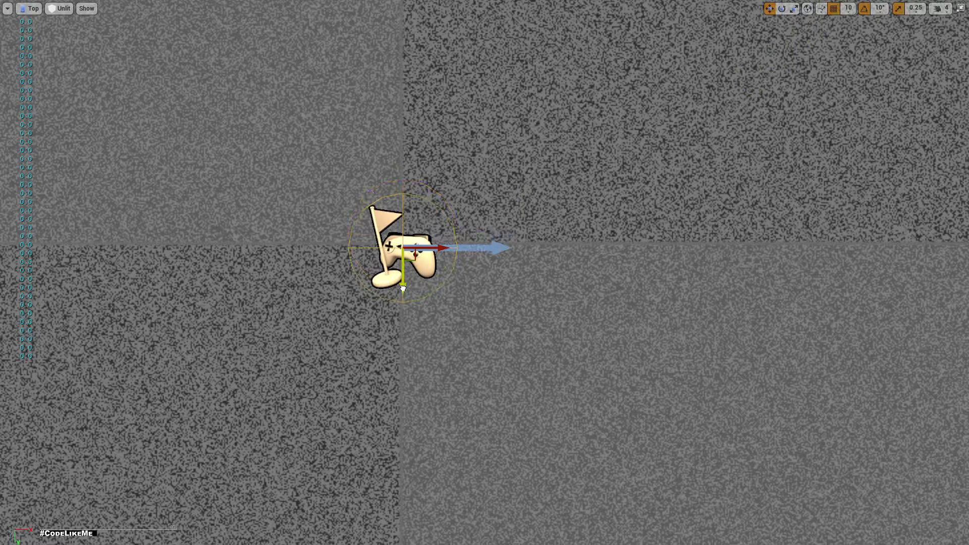
pyautogui.click(835, 11)
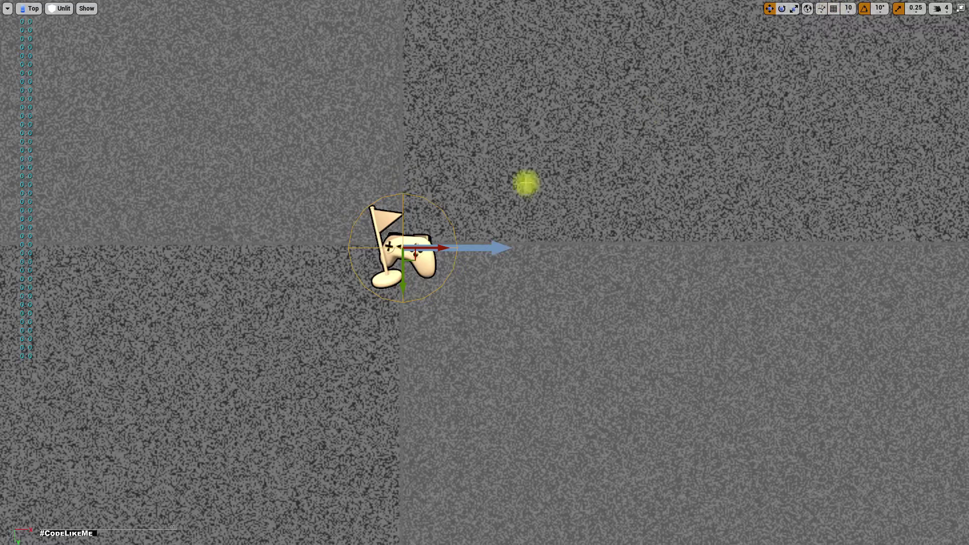
pyautogui.scroll(5, 465, 240)
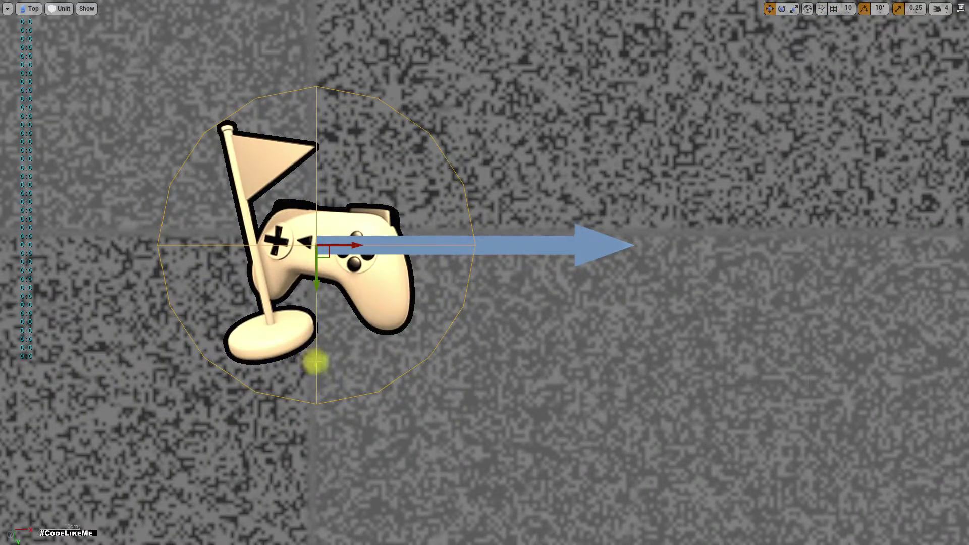
pyautogui.moveTo(314, 285); pyautogui.dragTo(322, 273)
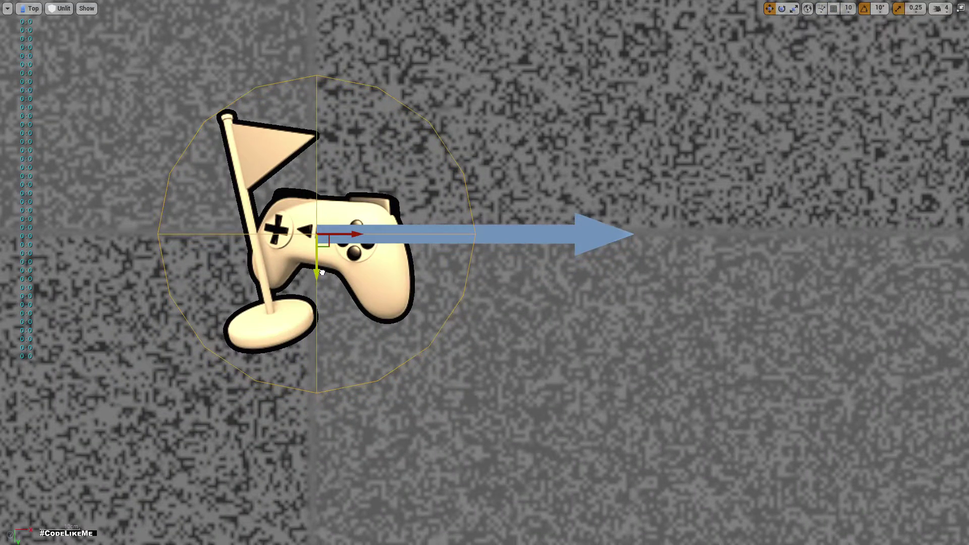
# Return the viewport to Perspective and play-test the level full screen, running the soldier forward along the floor seam
pyautogui.click(33, 10)
pyautogui.click(41, 23)
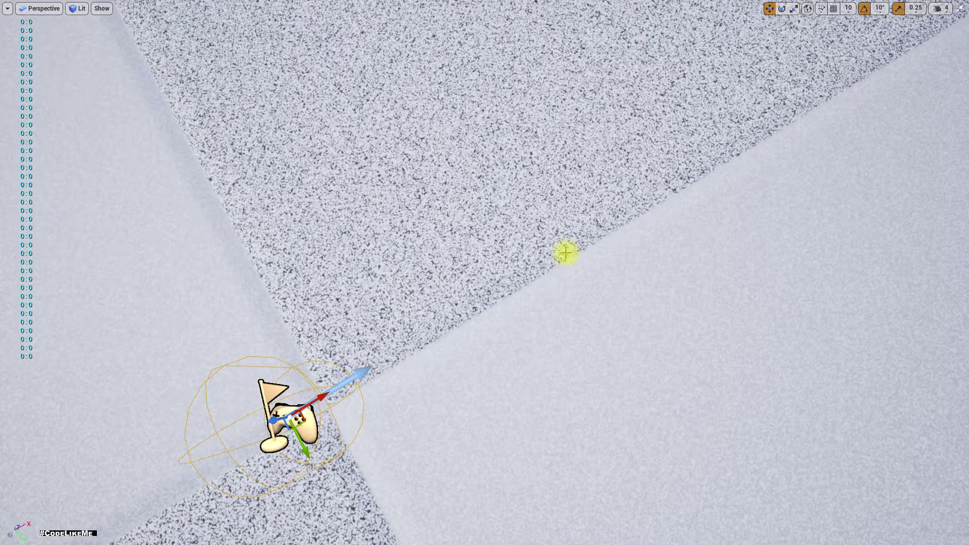
pyautogui.press('F11')
pyautogui.press('F11')
pyautogui.hotkey('alt', 'p')
pyautogui.press('w')
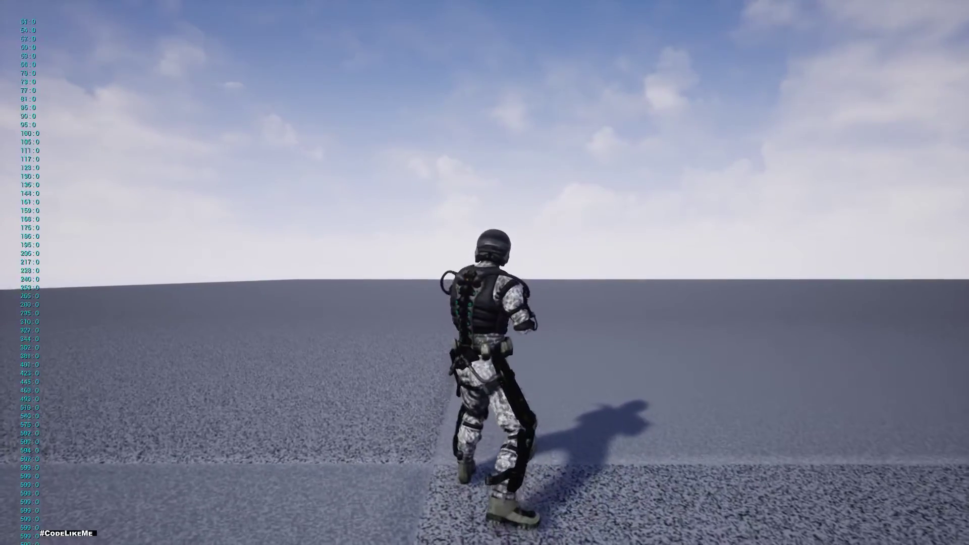
pyautogui.press('Escape')
pyautogui.hotkey('alt', 'p')
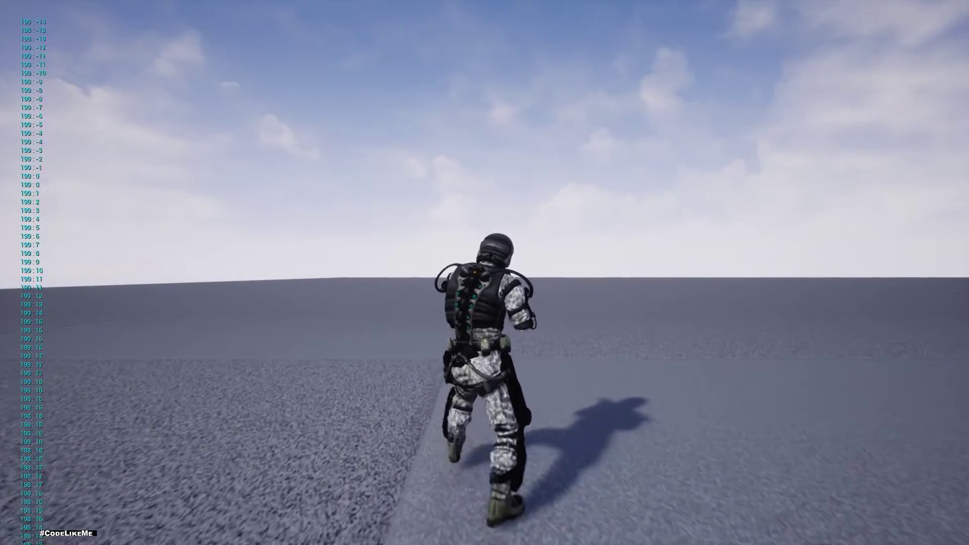
# Stop the full-screen play-test and open the walk_forward animation from the 8_way_locomotion folder
pyautogui.press('Escape')
pyautogui.press('F11')
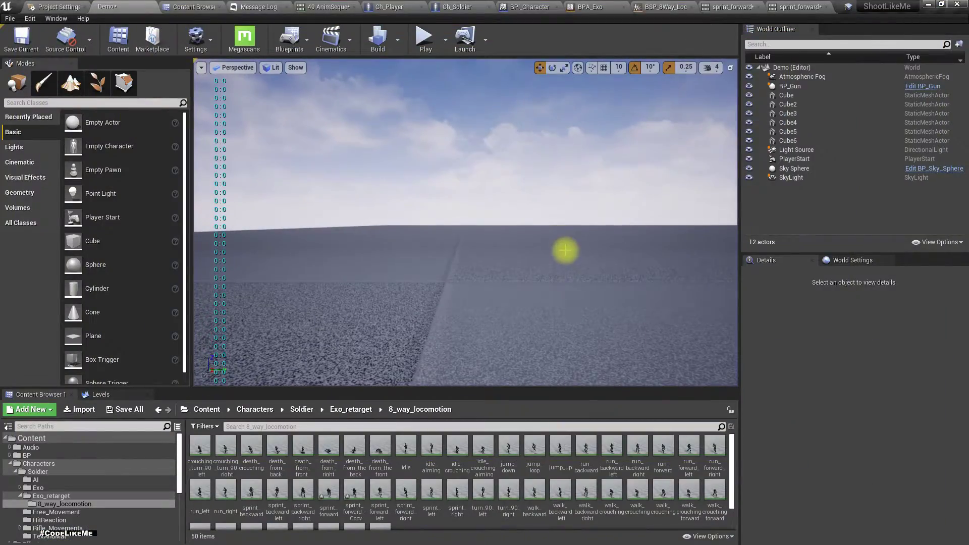
pyautogui.click(330, 6)
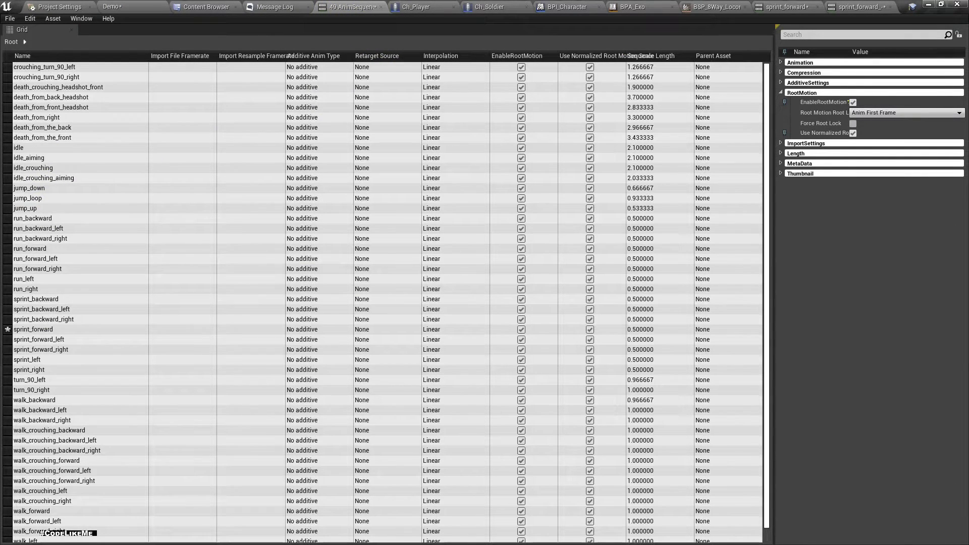
pyautogui.click(212, 6)
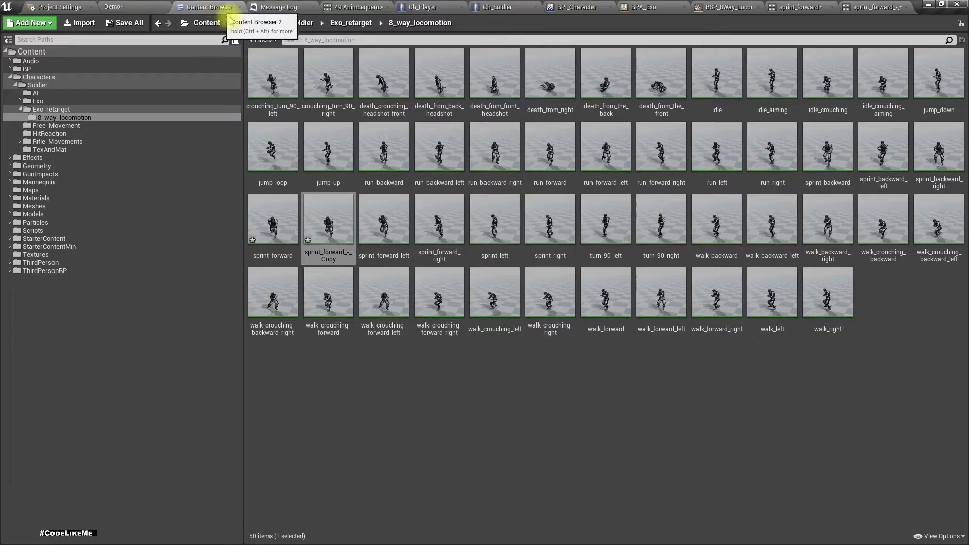
pyautogui.click(519, 359)
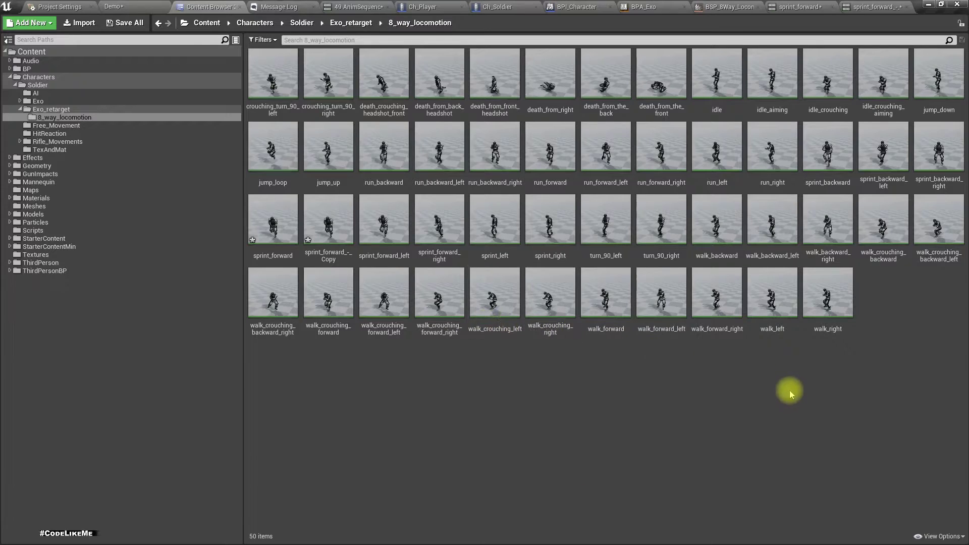
pyautogui.doubleClick(617, 309)
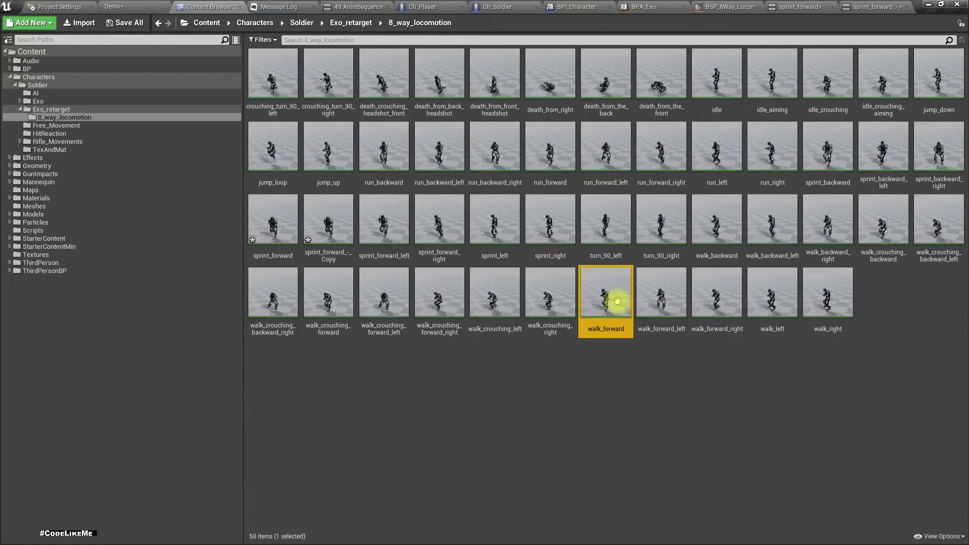
# Set the walk_forward preview to the orthographic Top view with Unlit shading
pyautogui.click(273, 79)
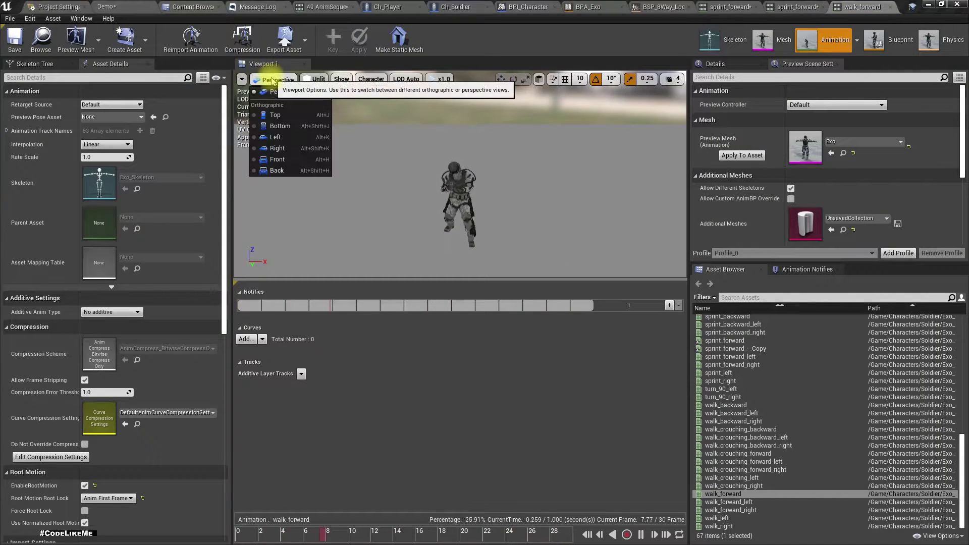
pyautogui.click(275, 115)
pyautogui.scroll(3, 464, 172)
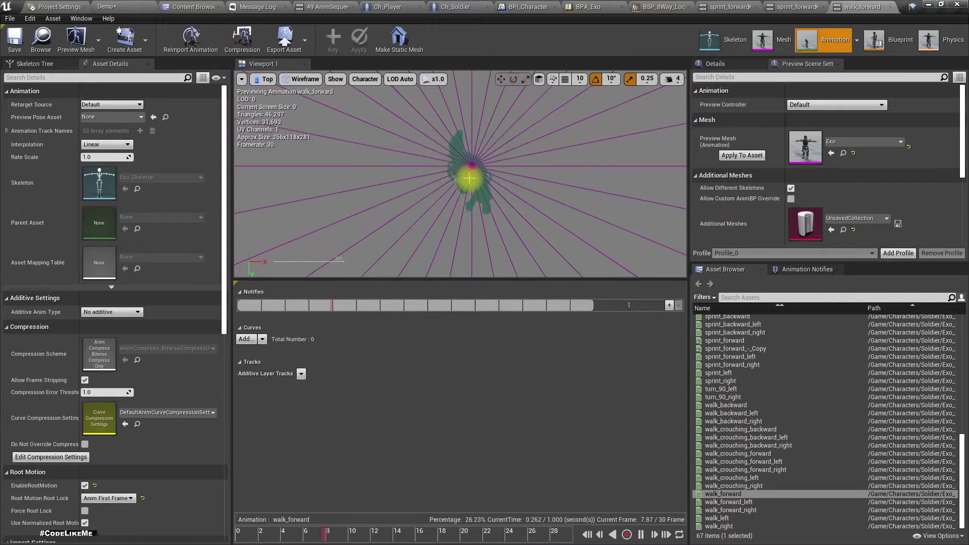
pyautogui.click(298, 79)
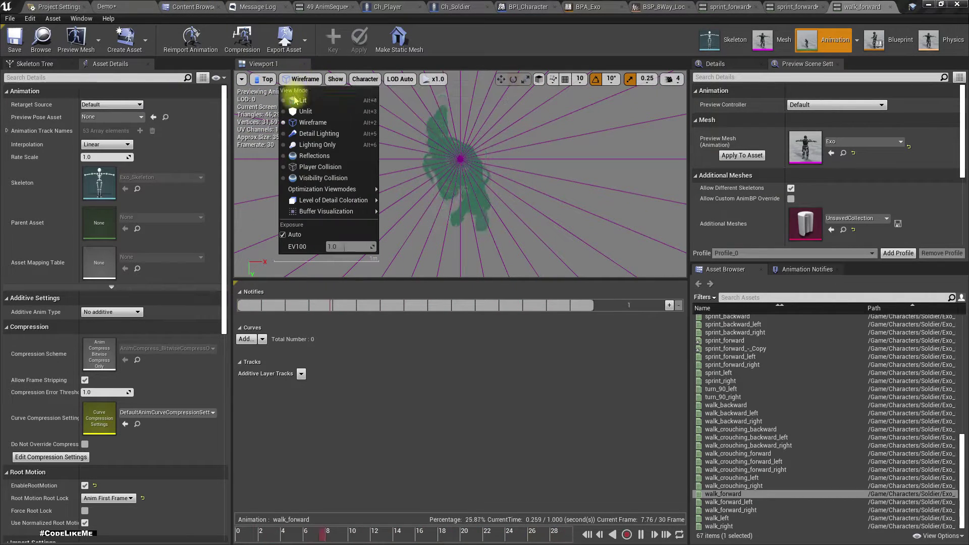
pyautogui.click(294, 112)
# Inspect the root bone's local rotation on the first frame of walk_forward and reimport the animation from its source file
pyautogui.moveTo(245, 531); pyautogui.dragTo(230, 534)
pyautogui.click(34, 64)
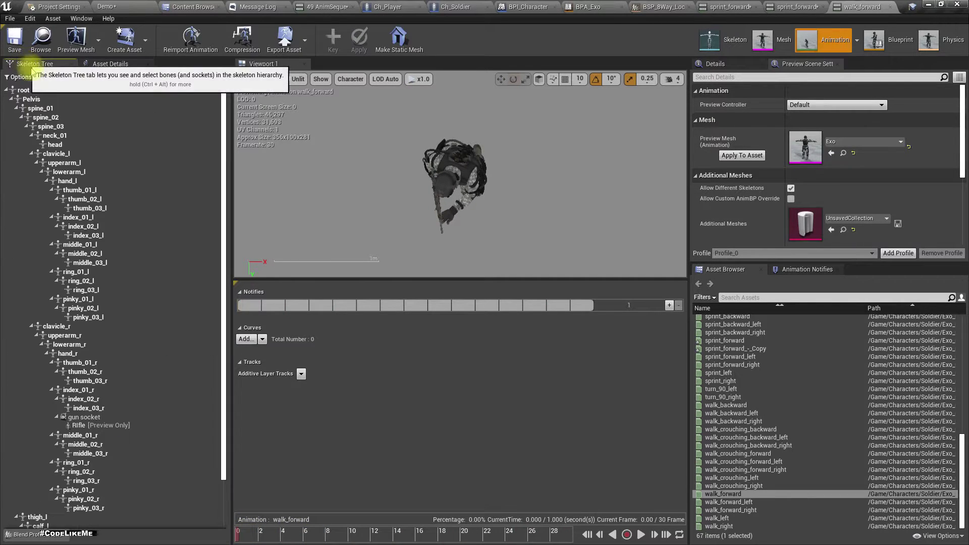
pyautogui.click(24, 90)
pyautogui.click(715, 63)
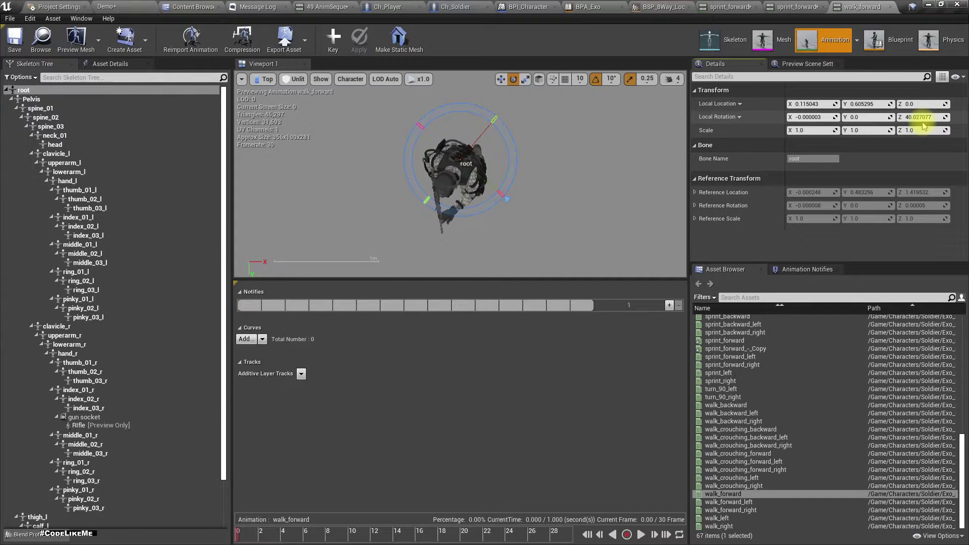
pyautogui.moveTo(247, 535); pyautogui.dragTo(186, 515)
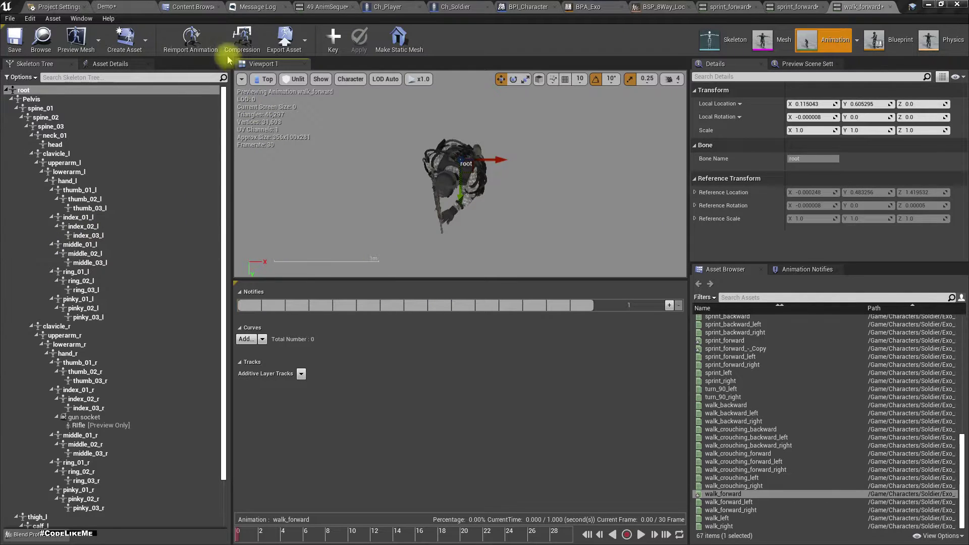
# Play-test the Demo level full screen, moving the soldier forward and sideways at walking and faster speeds, and stop the session
pyautogui.click(98, 7)
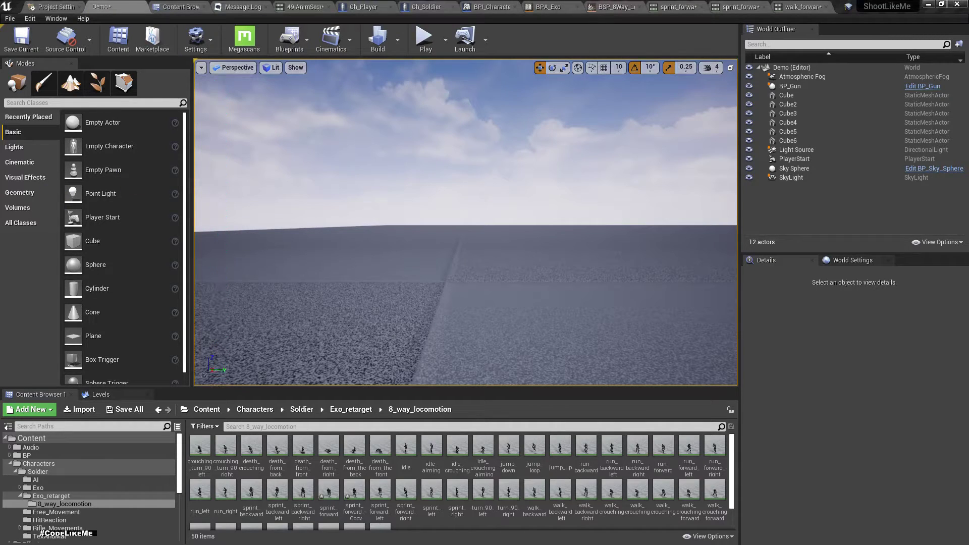
pyautogui.click(424, 38)
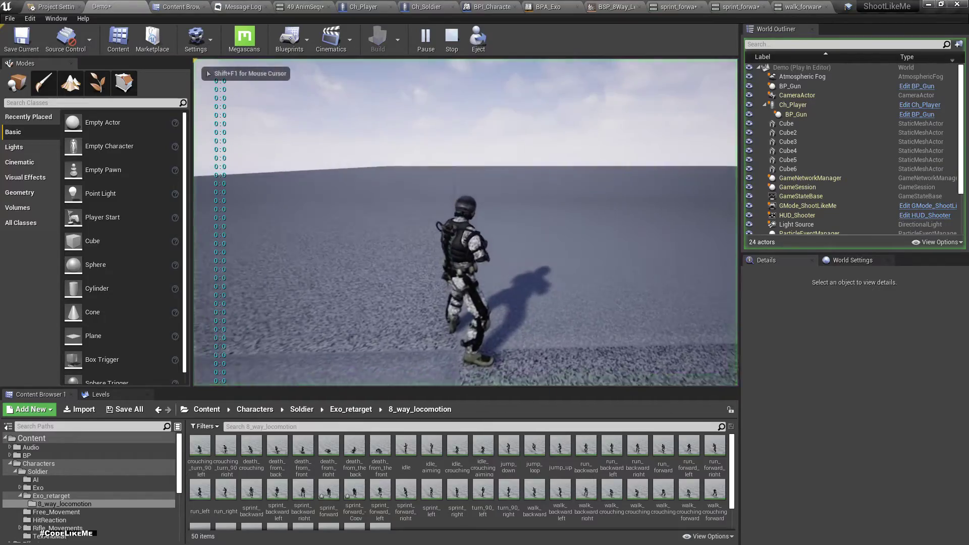
pyautogui.press('F11')
pyautogui.press('Escape')
pyautogui.hotkey('alt', 'p')
pyautogui.press('w')
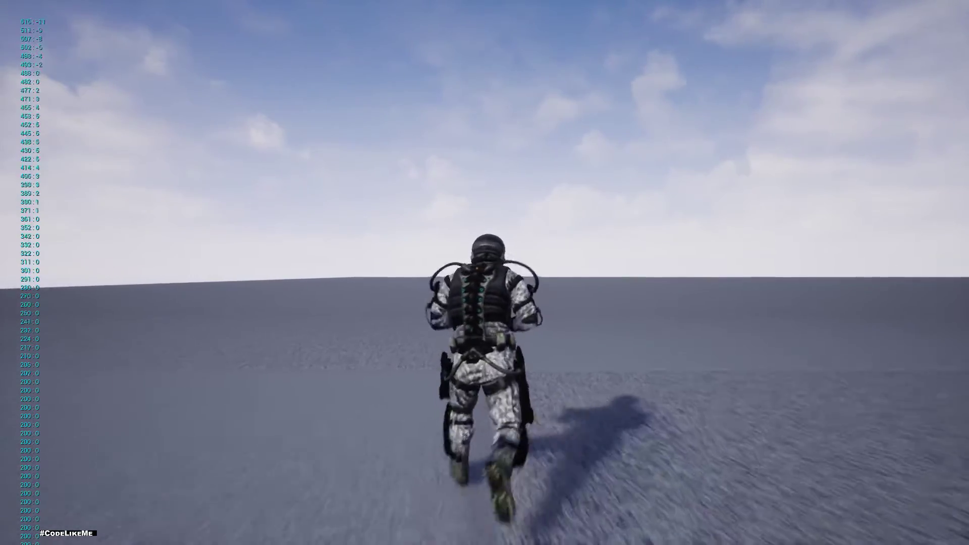
pyautogui.press('d')
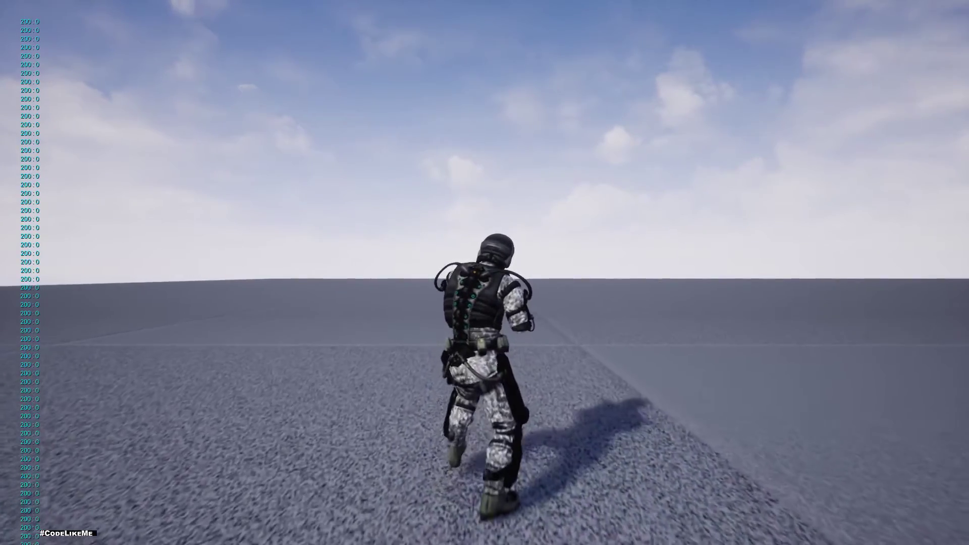
pyautogui.press('w')
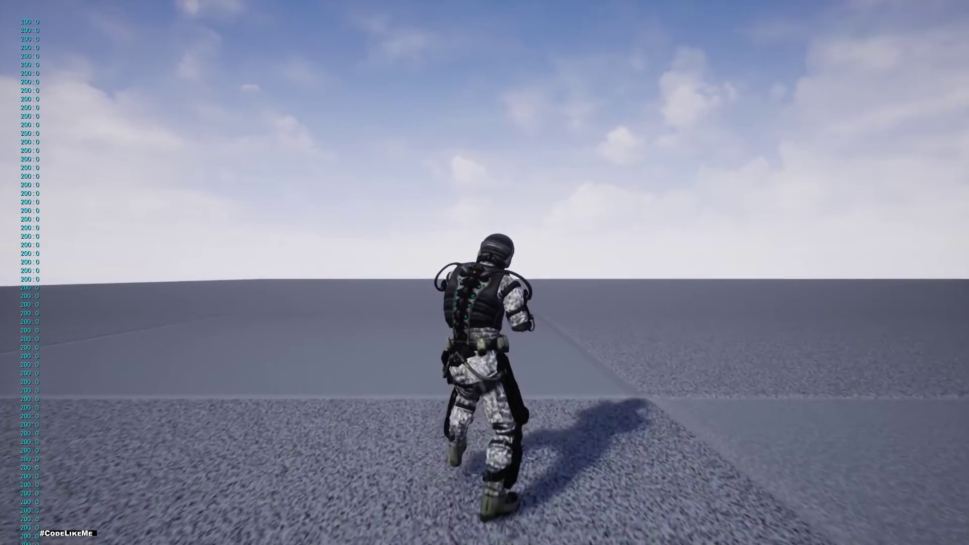
pyautogui.press('shift')
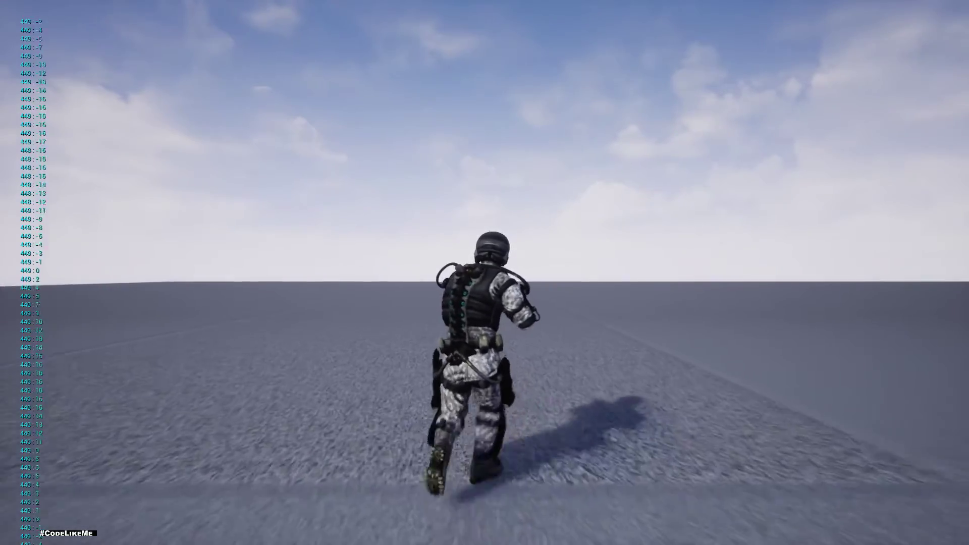
pyautogui.press('Escape')
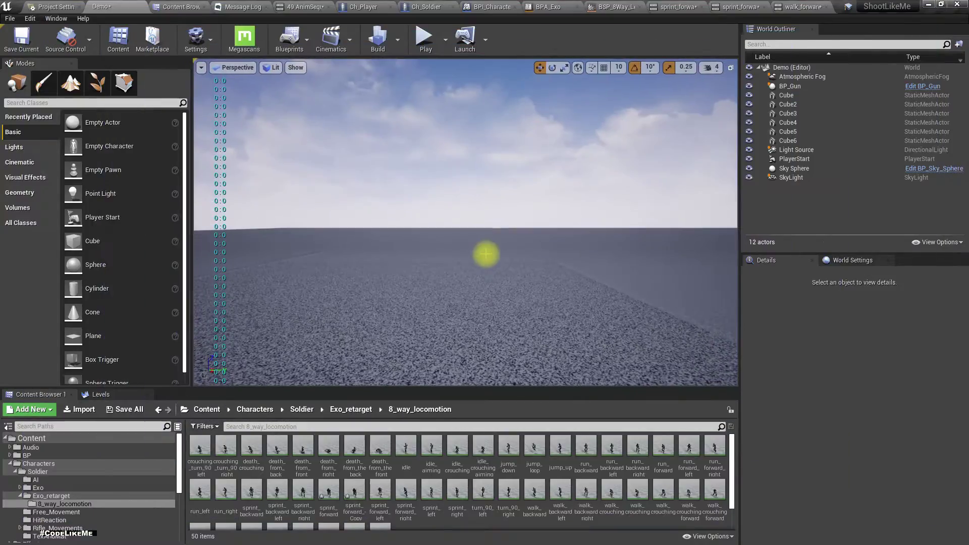
# Search the 8_way_locomotion folder for TURN to identify the turning animations, and clear the search
pyautogui.click(298, 8)
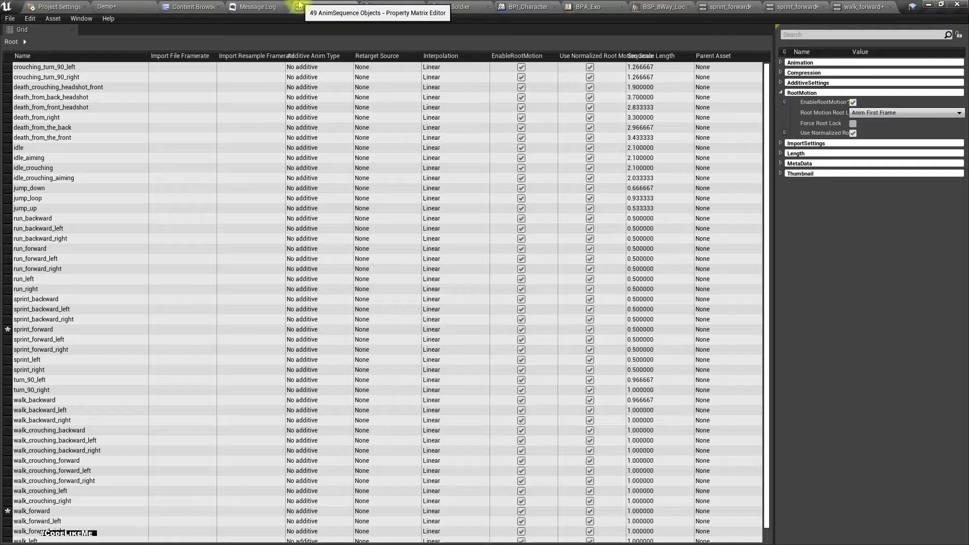
pyautogui.click(188, 7)
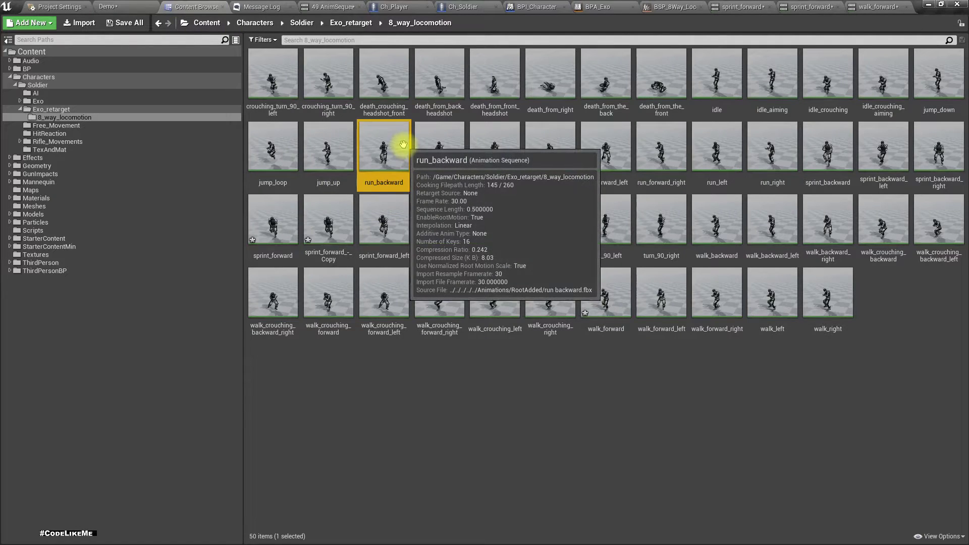
pyautogui.hotkey('ctrl', 'a')
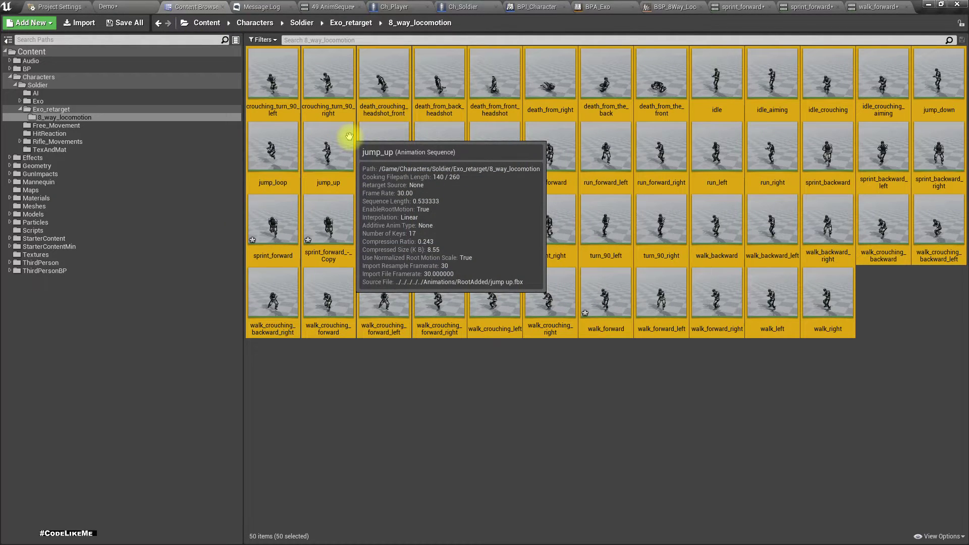
pyautogui.click(299, 40)
pyautogui.write('TURN')
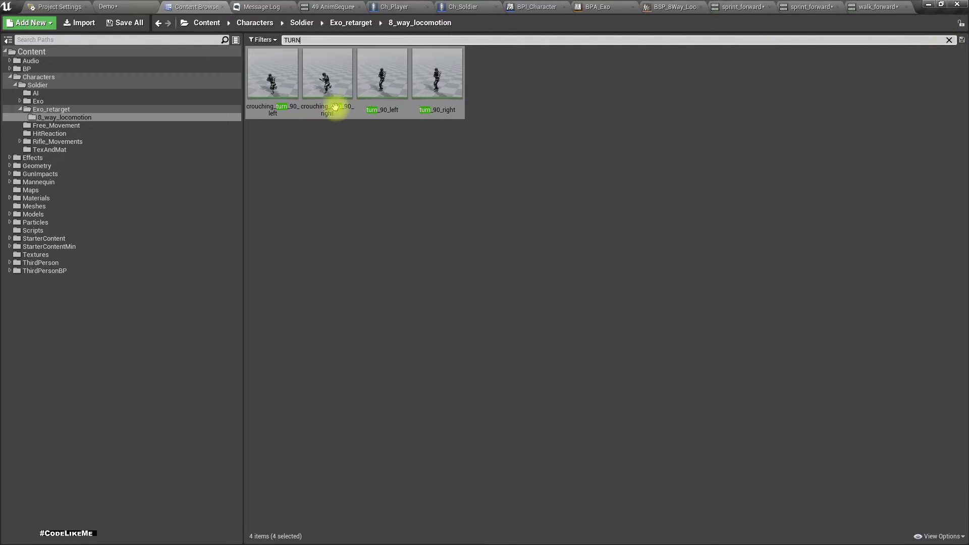
pyautogui.keyDown('ctrl'); pyautogui.click(283, 115); pyautogui.keyUp('ctrl')
pyautogui.keyDown('ctrl'); pyautogui.click(329, 113); pyautogui.keyUp('ctrl')
pyautogui.keyDown('ctrl'); pyautogui.click(375, 111); pyautogui.keyUp('ctrl')
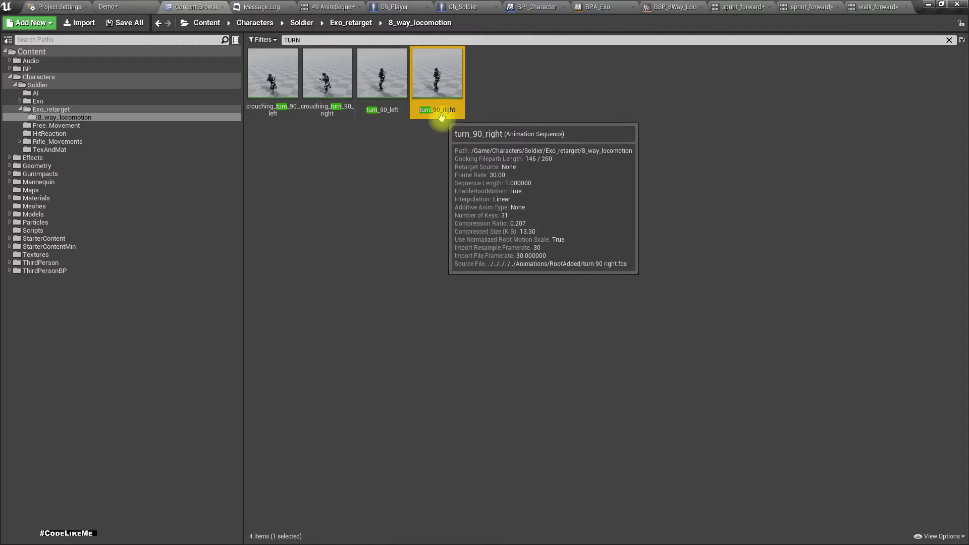
pyautogui.keyDown('ctrl'); pyautogui.click(440, 114); pyautogui.keyUp('ctrl')
pyautogui.click(950, 40)
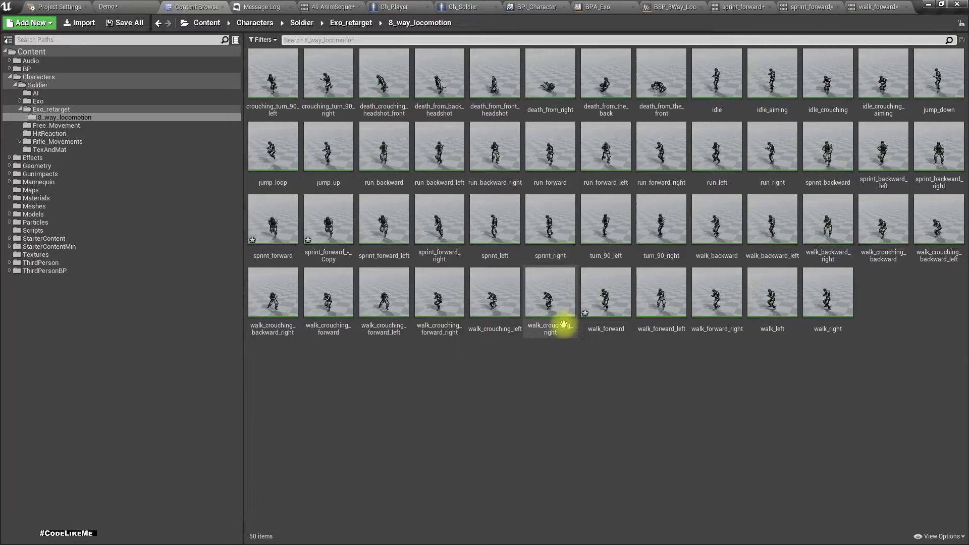
# Reimport every animation in 8_way_locomotion except the four standing and crouching turn_90 animations
pyautogui.click(384, 81)
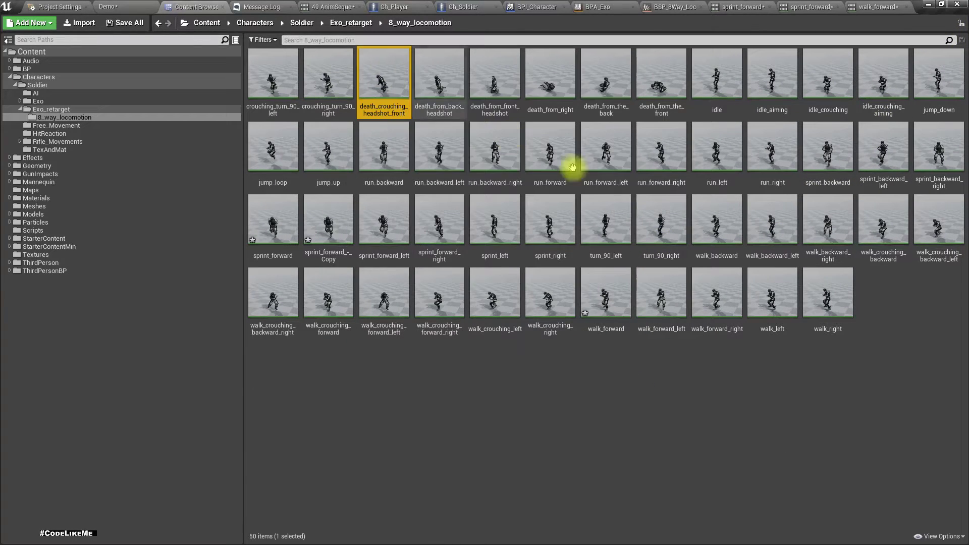
pyautogui.keyDown('shift'); pyautogui.click(823, 300); pyautogui.keyUp('shift')
pyautogui.keyDown('ctrl'); pyautogui.click(616, 237); pyautogui.keyUp('ctrl')
pyautogui.keyDown('ctrl'); pyautogui.click(675, 232); pyautogui.keyUp('ctrl')
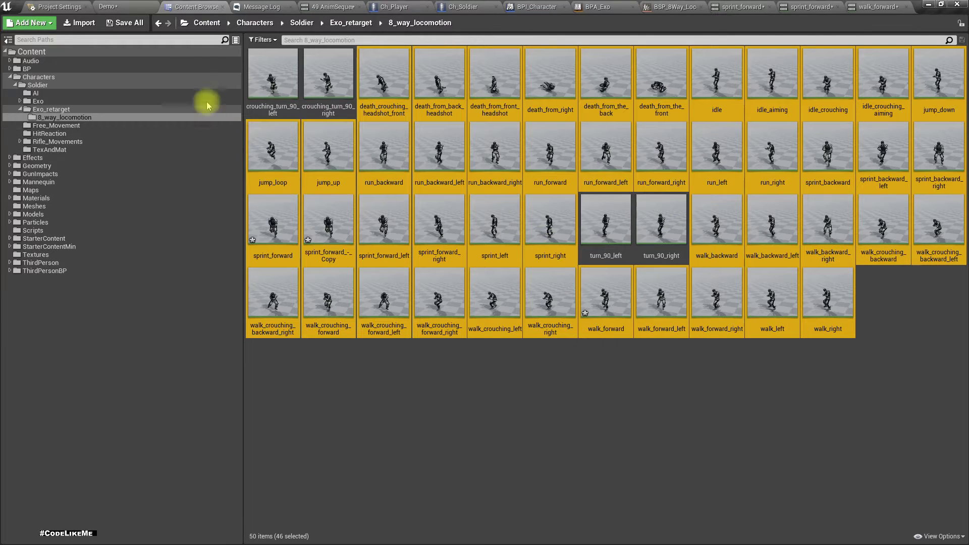
pyautogui.rightClick(390, 204)
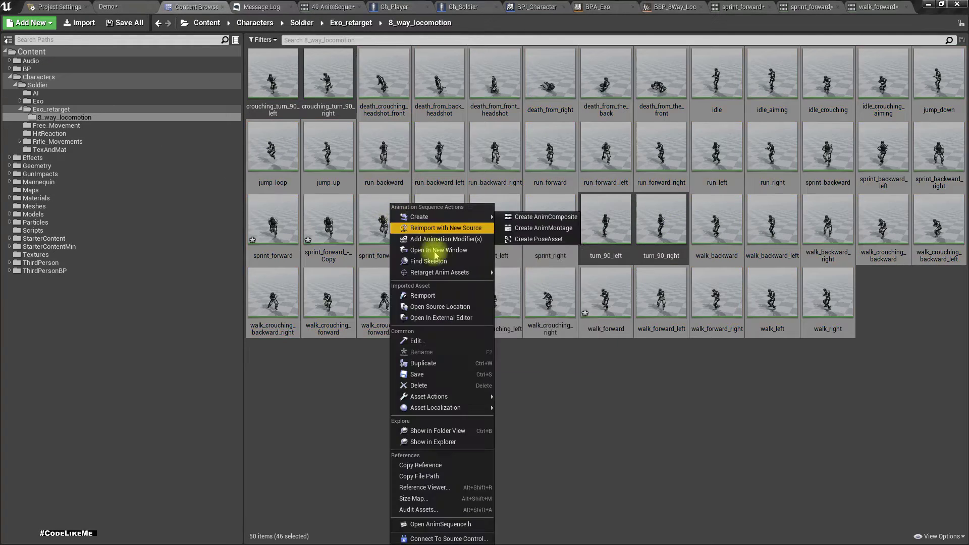
pyautogui.click(433, 295)
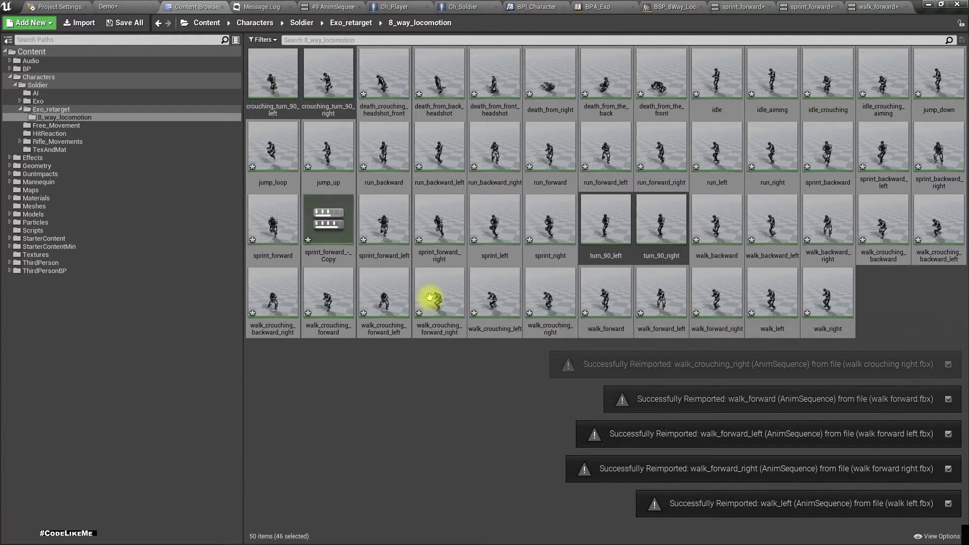
# Play-test the Demo level full screen, walking and sprinting the soldier forward along the floor seam and moving it backward
pyautogui.click(107, 7)
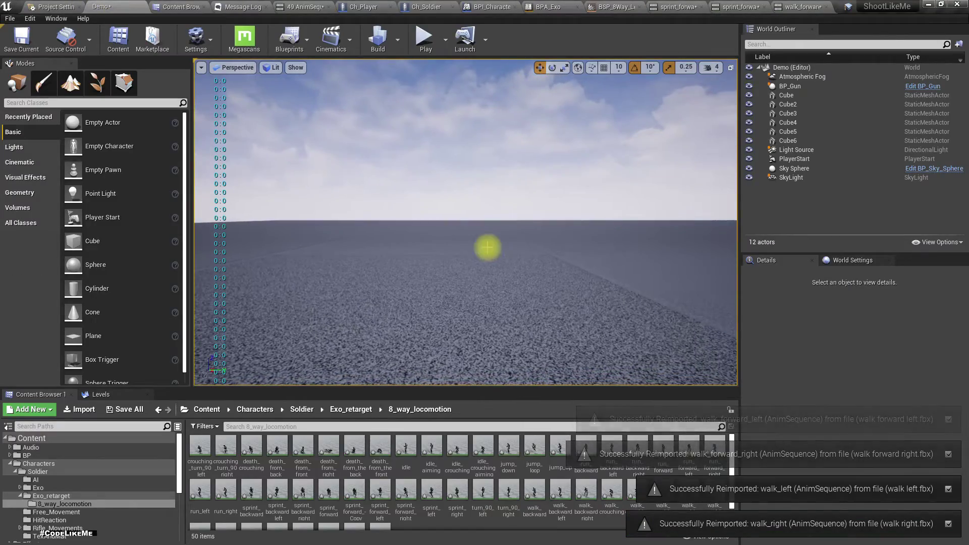
pyautogui.press('F11')
pyautogui.hotkey('alt', 'p')
pyautogui.press('w')
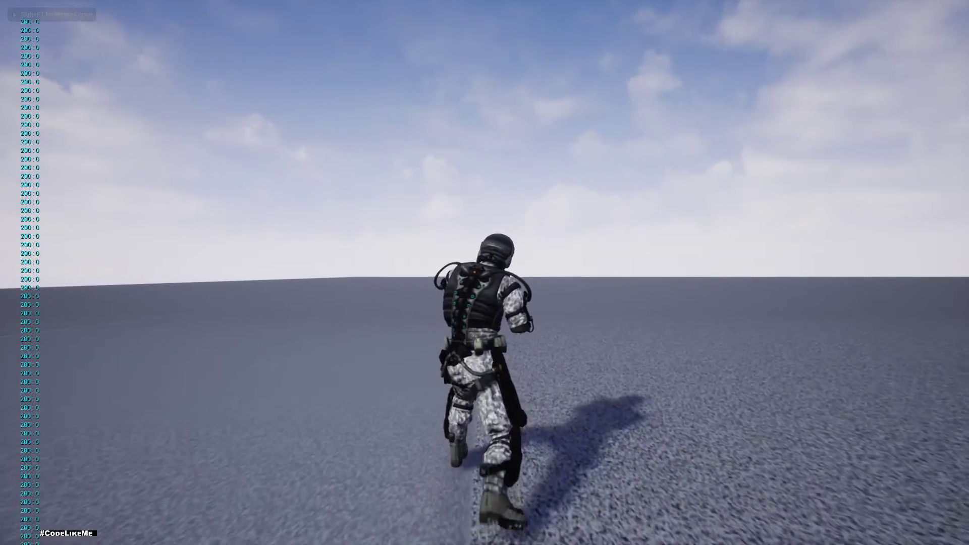
pyautogui.press('shift')
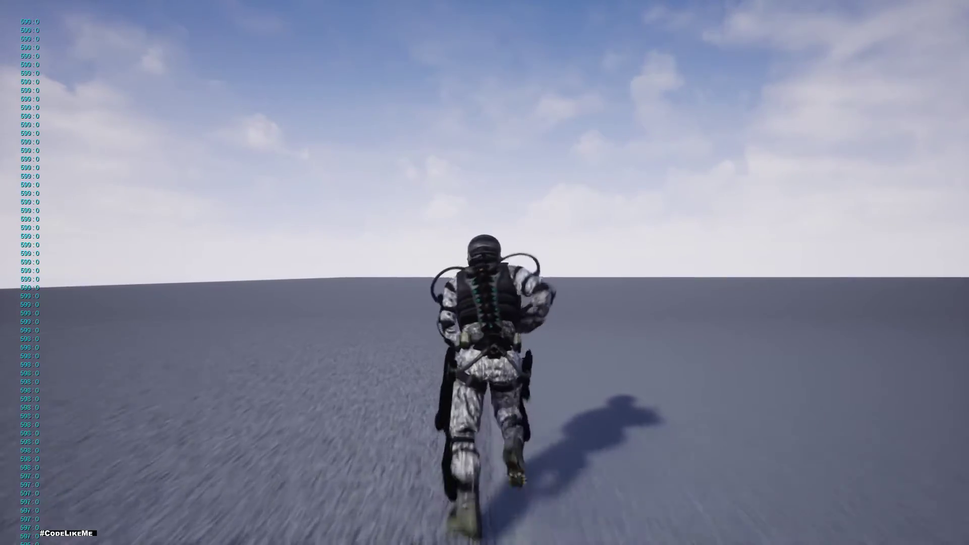
pyautogui.press('s')
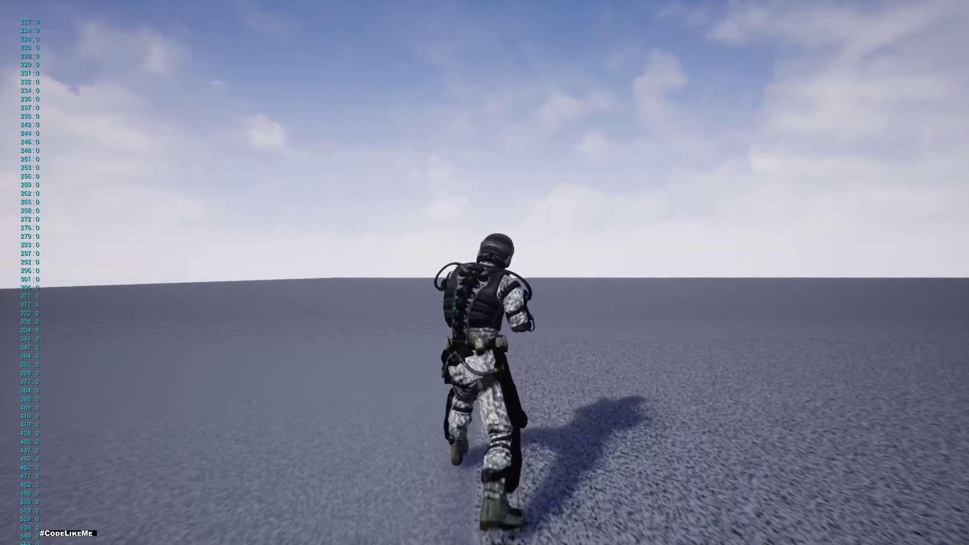
# Strafe the soldier right and left, both standing and crouched, to check the sideways root motion
pyautogui.press('d')
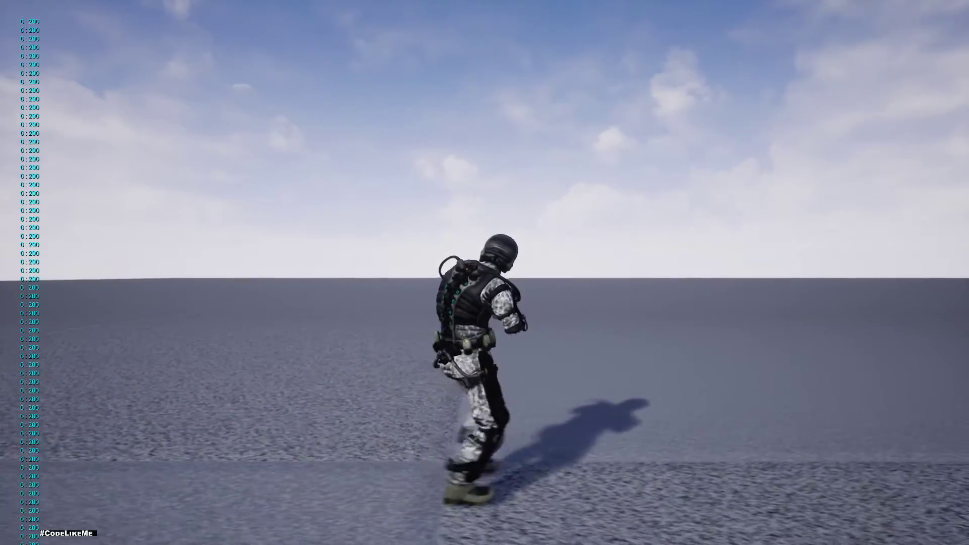
pyautogui.press('a')
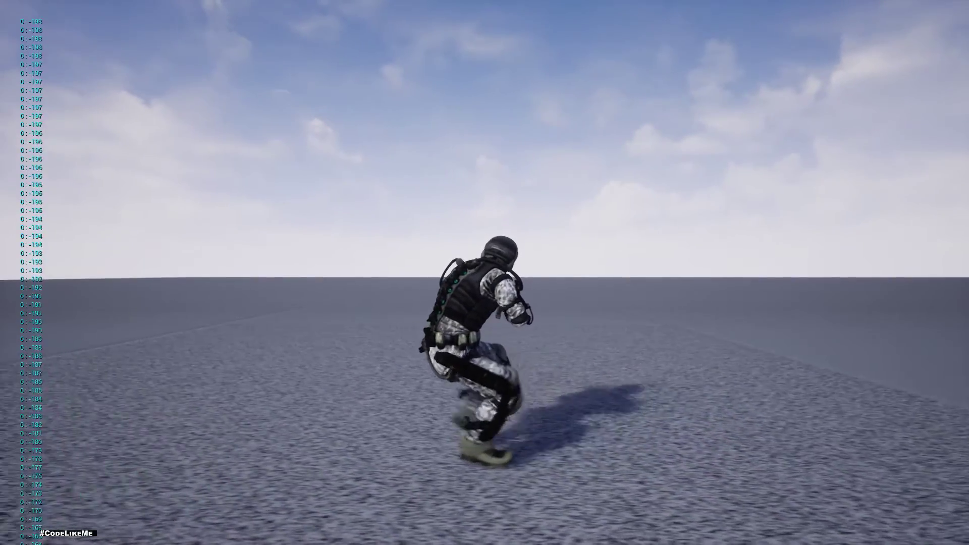
pyautogui.press('a')
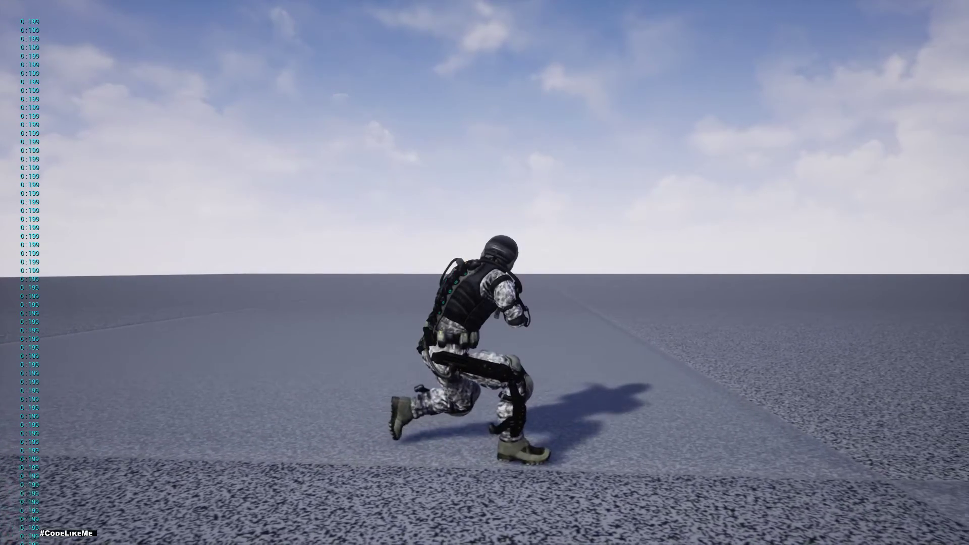
# Run the soldier forward from the crouch to check the forward root motion, and end the play test
pyautogui.press('w')
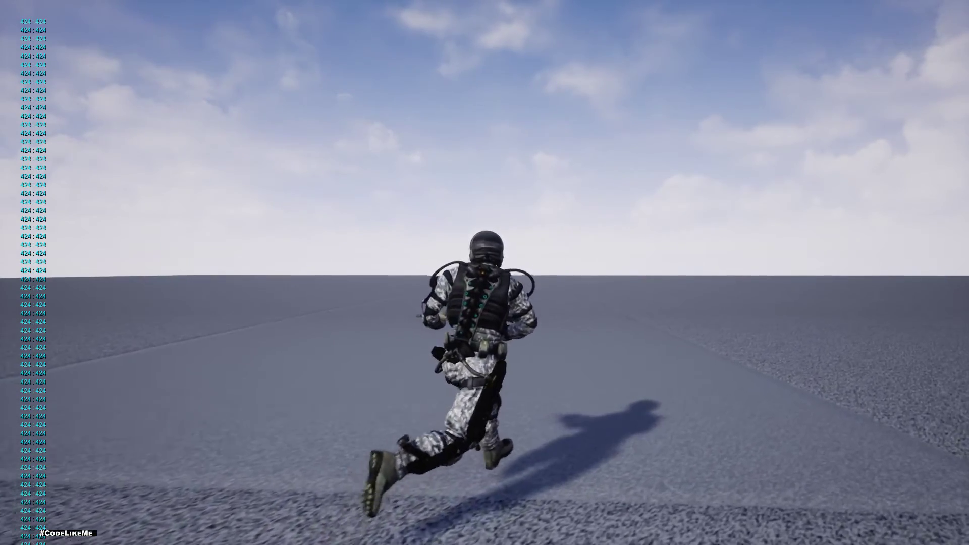
pyautogui.press('Escape')
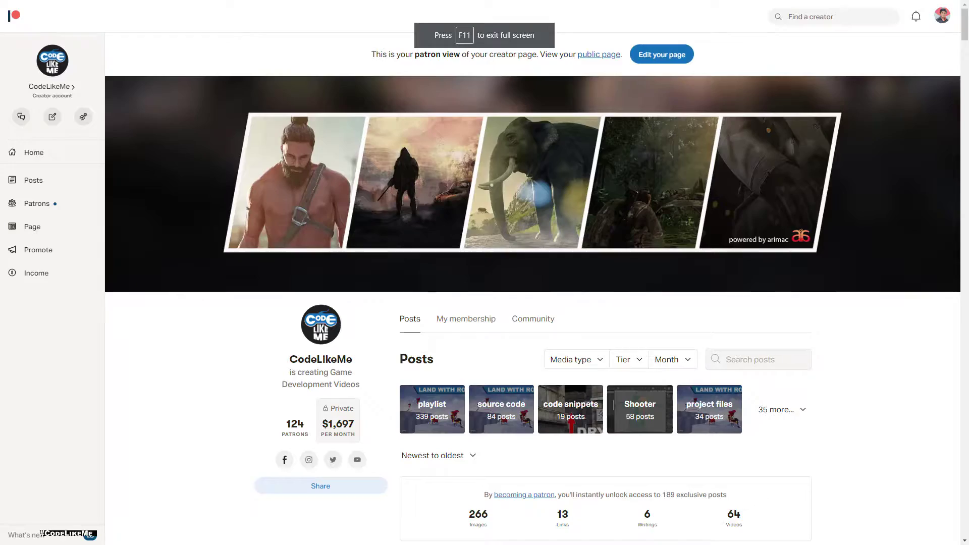
# Switch to the CodeLikeMe Patreon page in the browser and look through its published posts
pyautogui.scroll(-2, 430, 320)
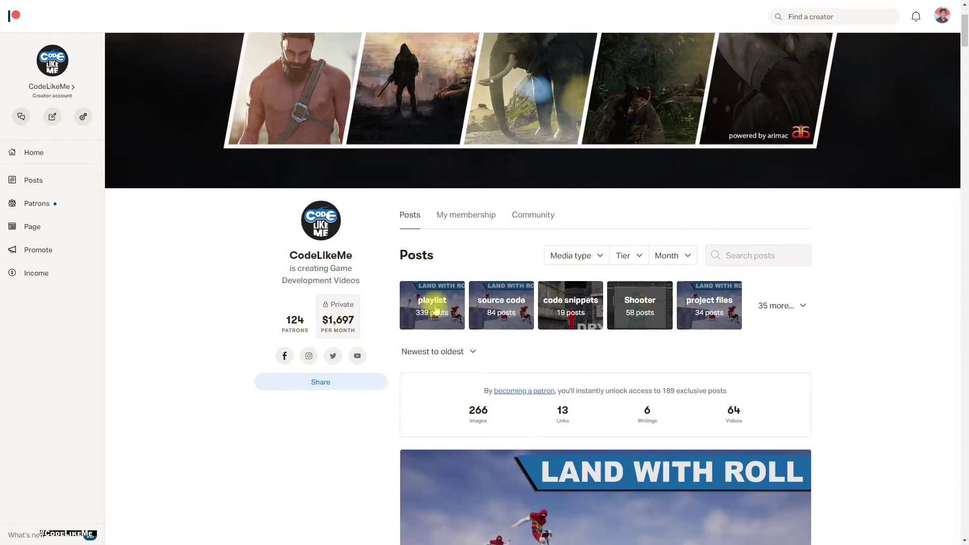
pyautogui.scroll(-15, 435, 309)
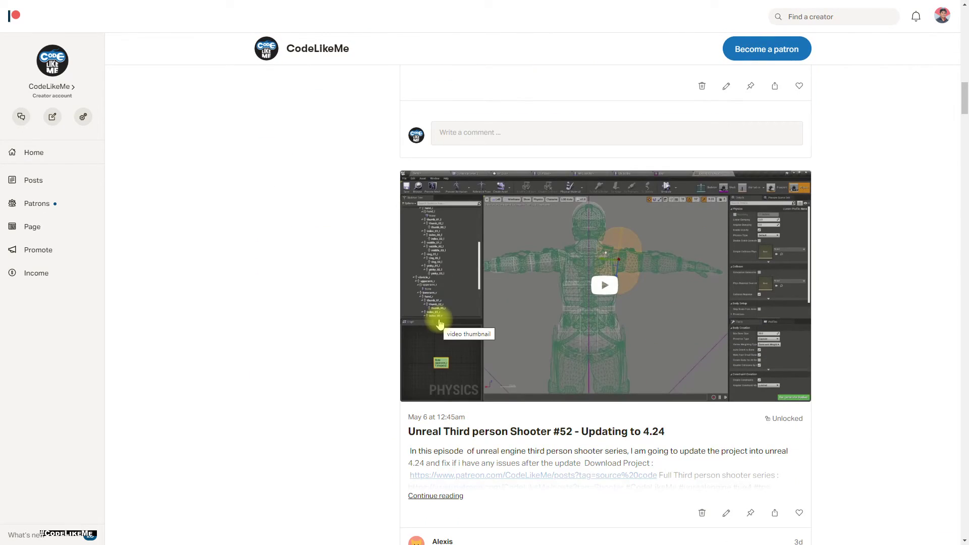
pyautogui.scroll(-15, 439, 324)
pyautogui.scroll(-15, 447, 327)
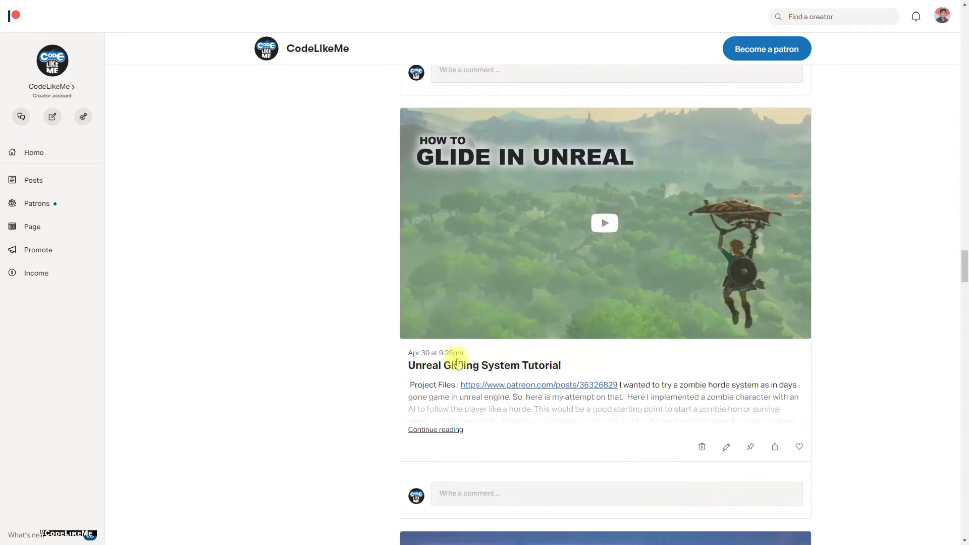
pyautogui.scroll(-12, 457, 362)
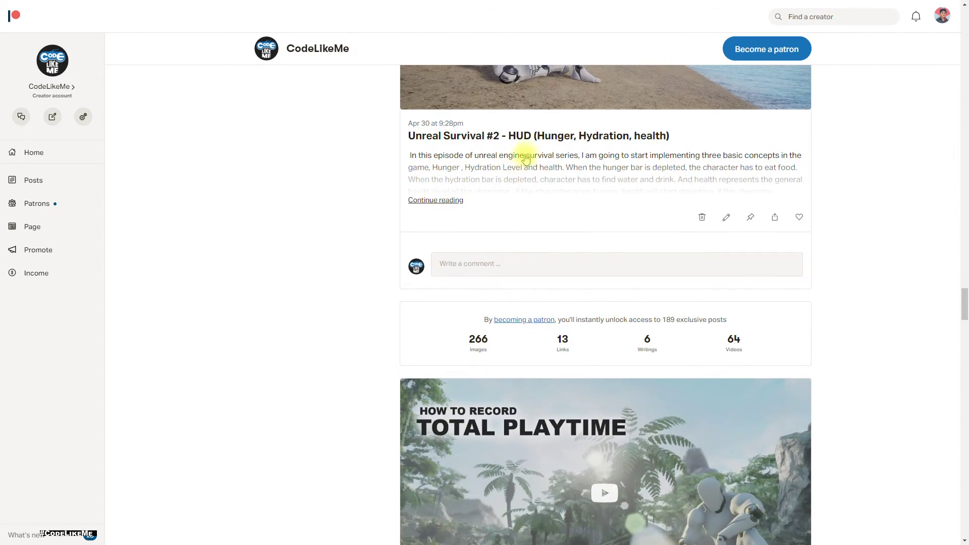
# Show the Patron Relationship Manager full screen, enlarge the page, and look through the first page of paid active patrons
pyautogui.press('F11')
pyautogui.hotkey('ctrl', 'shift', 'Tab')
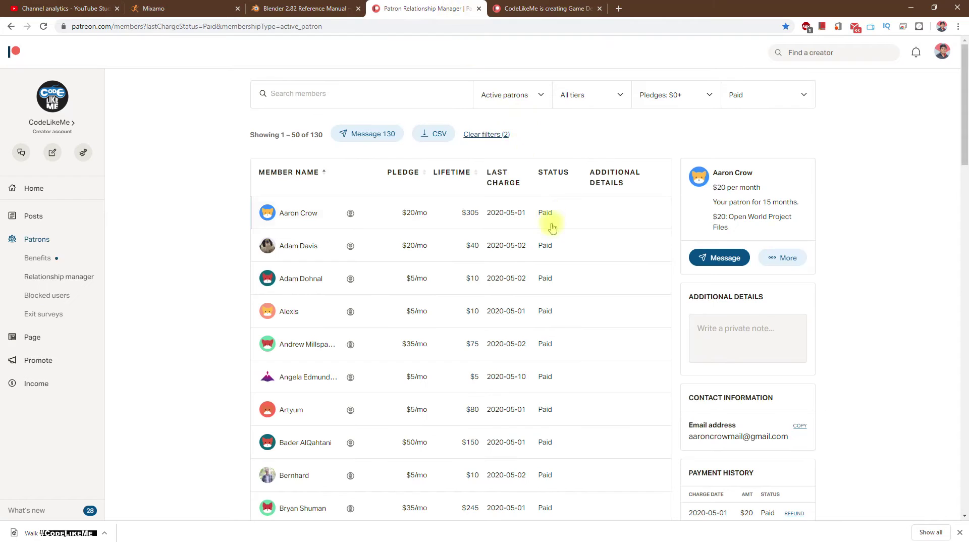
pyautogui.press('F11')
pyautogui.keyDown('ctrl'); pyautogui.scroll(5, 561, 327); pyautogui.keyUp('ctrl')
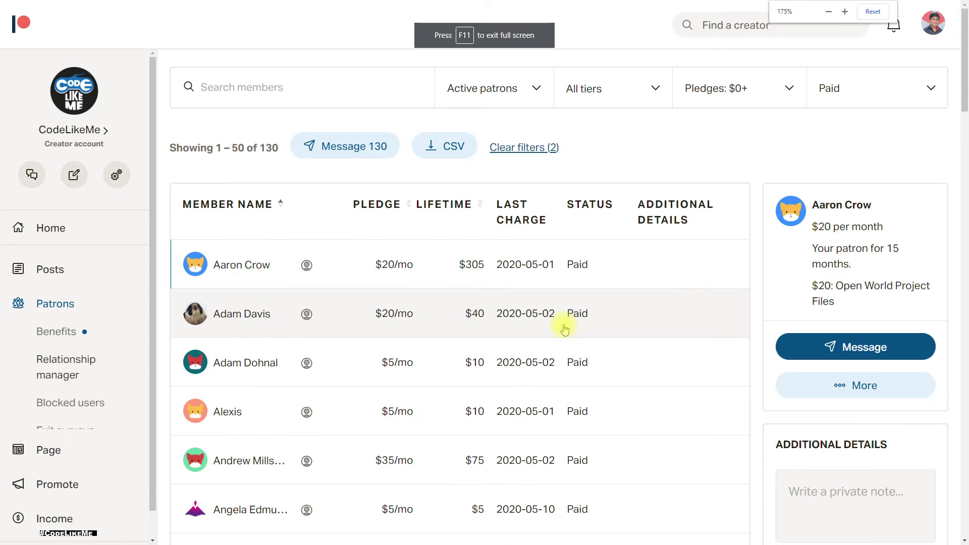
pyautogui.scroll(-20, 564, 326)
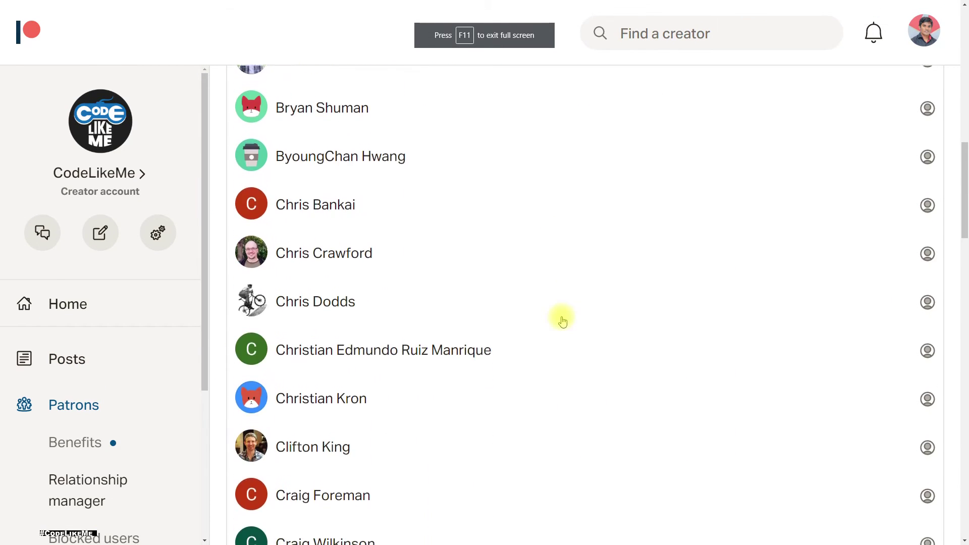
pyautogui.scroll(-10, 581, 325)
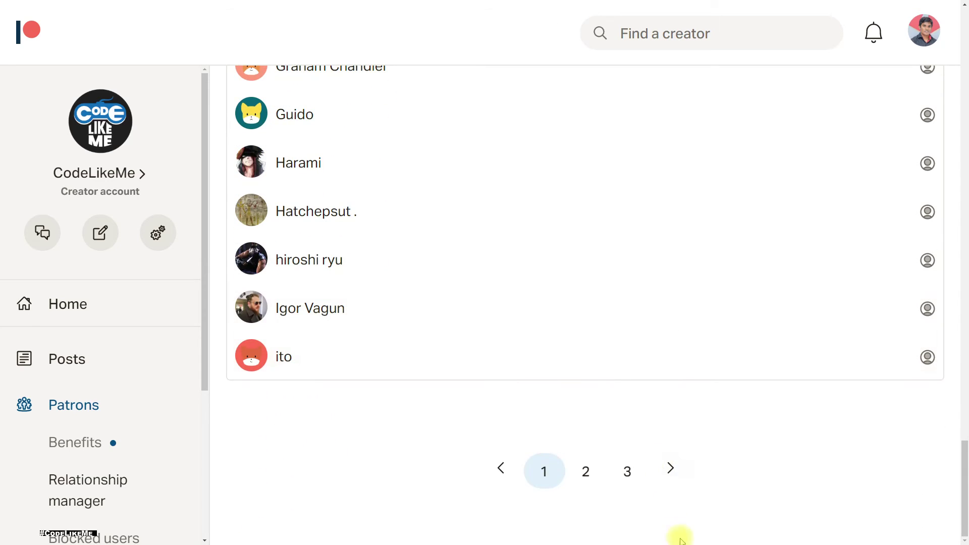
# Look through pages 2 and 3 of the paid active patrons list
pyautogui.click(580, 472)
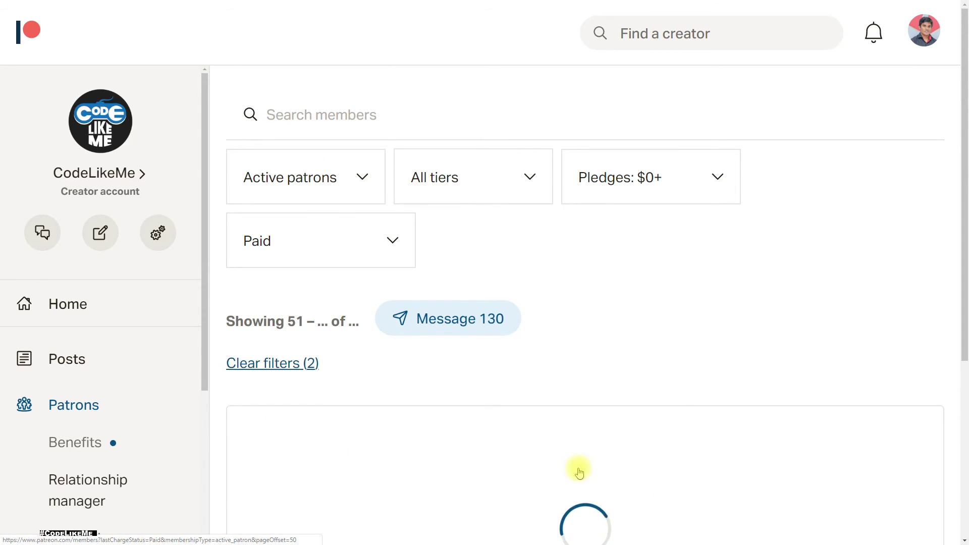
pyautogui.scroll(-20, 580, 424)
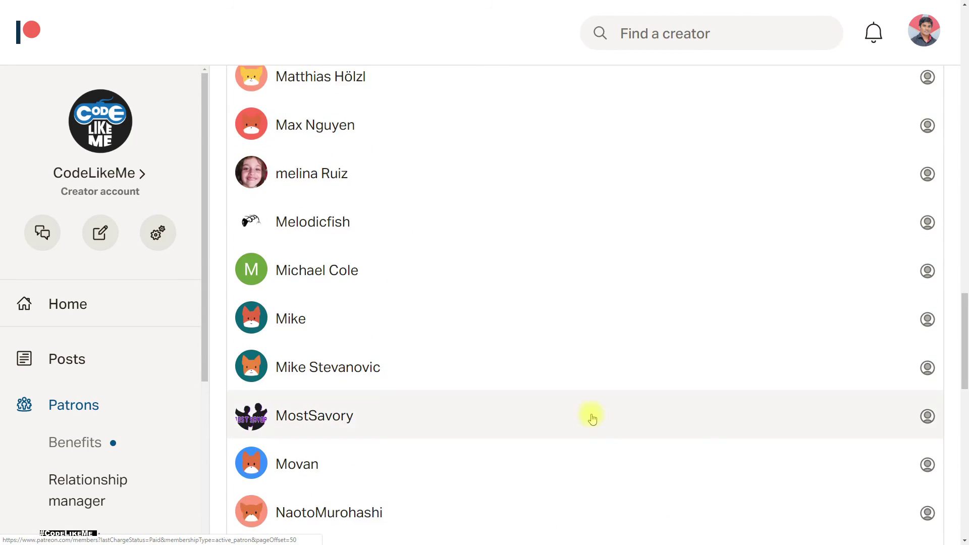
pyautogui.scroll(-10, 592, 419)
pyautogui.click(606, 470)
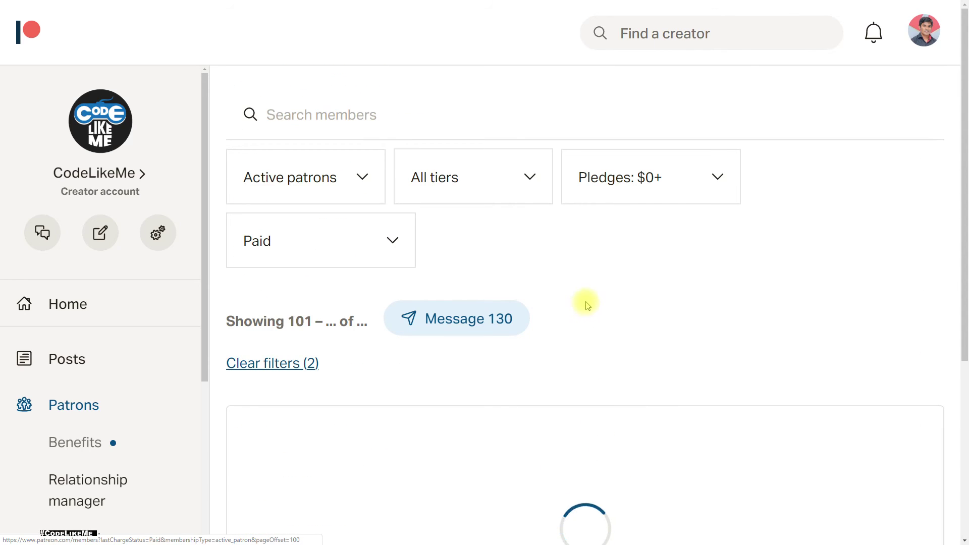
pyautogui.scroll(-20, 590, 305)
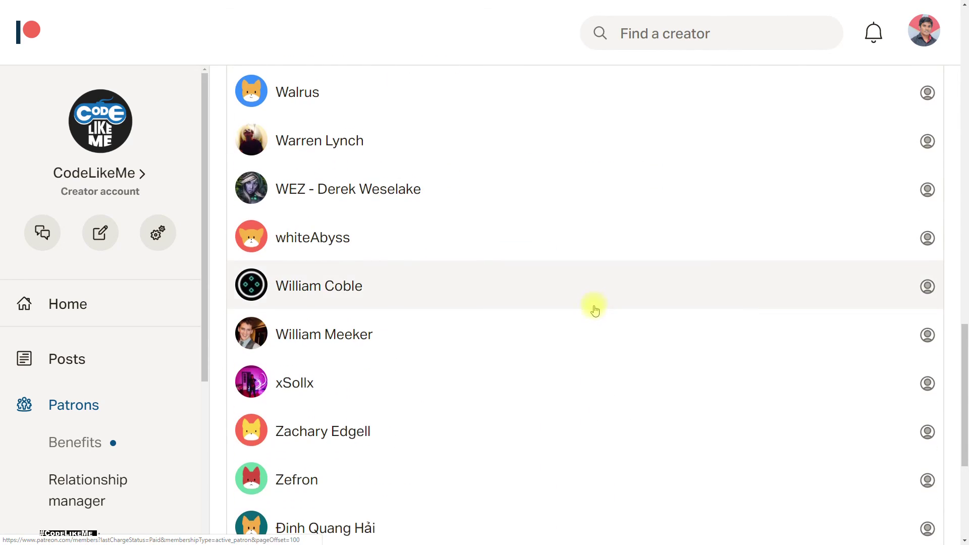